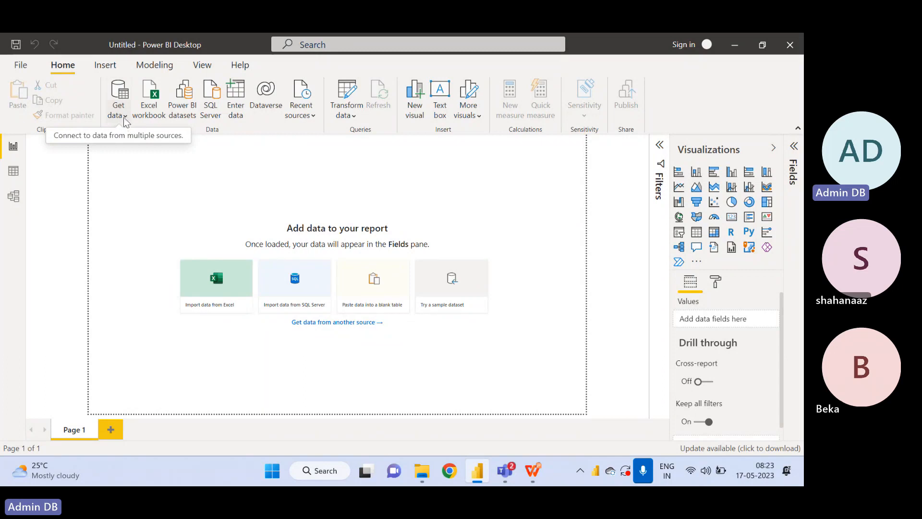
Open the full list of available data source connectors
{"action": "left_click", "coordinate": [124, 119]}
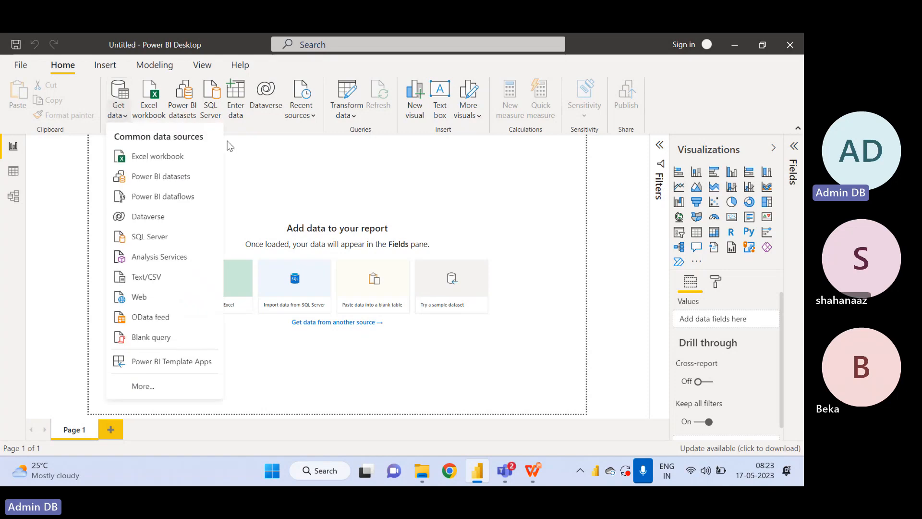
{"action": "left_click", "coordinate": [307, 178]}
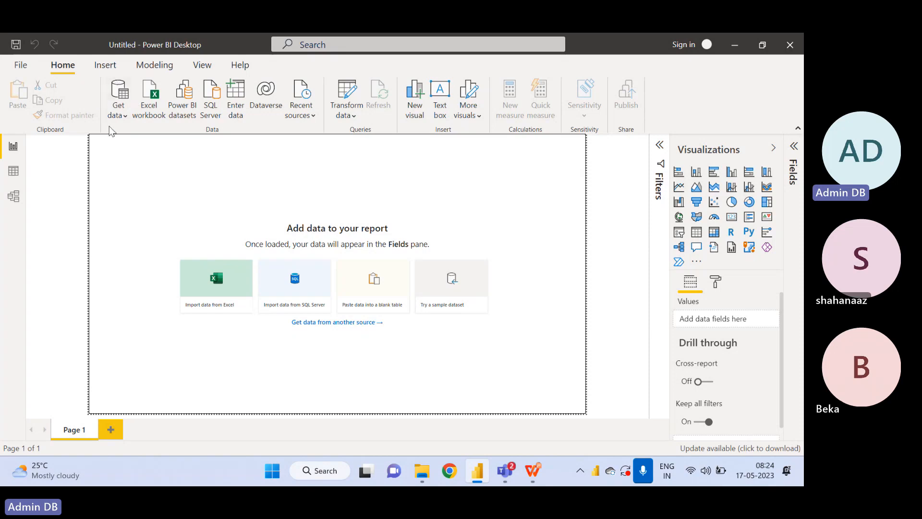
{"action": "left_click", "coordinate": [125, 120]}
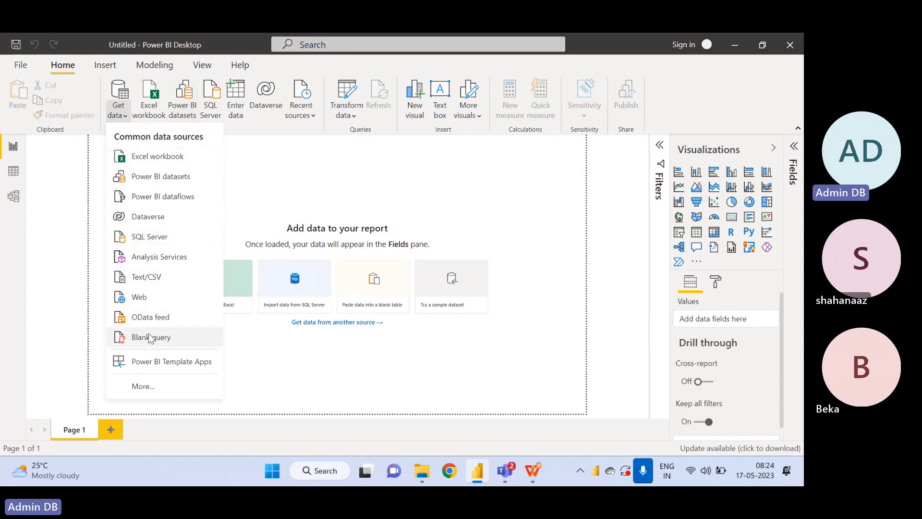
{"action": "left_click", "coordinate": [168, 388]}
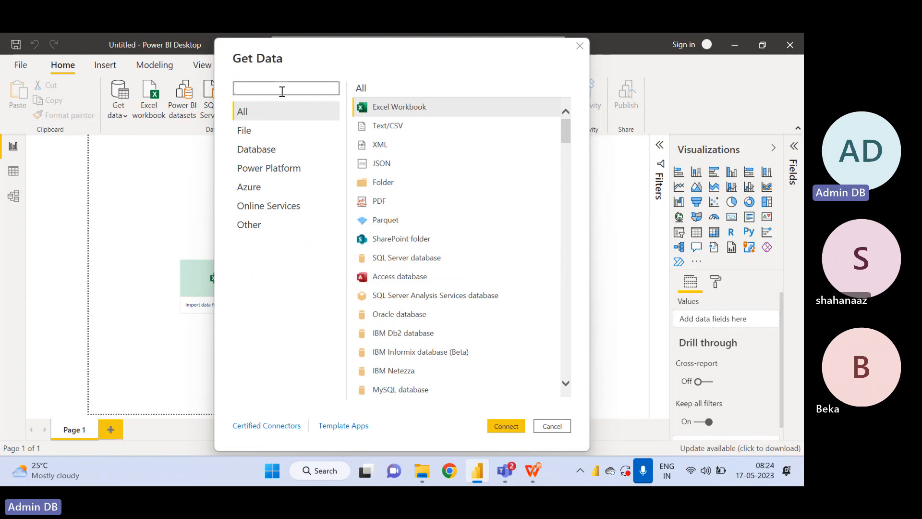
{"action": "mouse_move", "coordinate": [566, 132]}
{"action": "left_mouse_down"}
{"action": "mouse_move", "coordinate": [566, 243]}
{"action": "mouse_move", "coordinate": [559, 120]}
{"action": "left_mouse_up"}
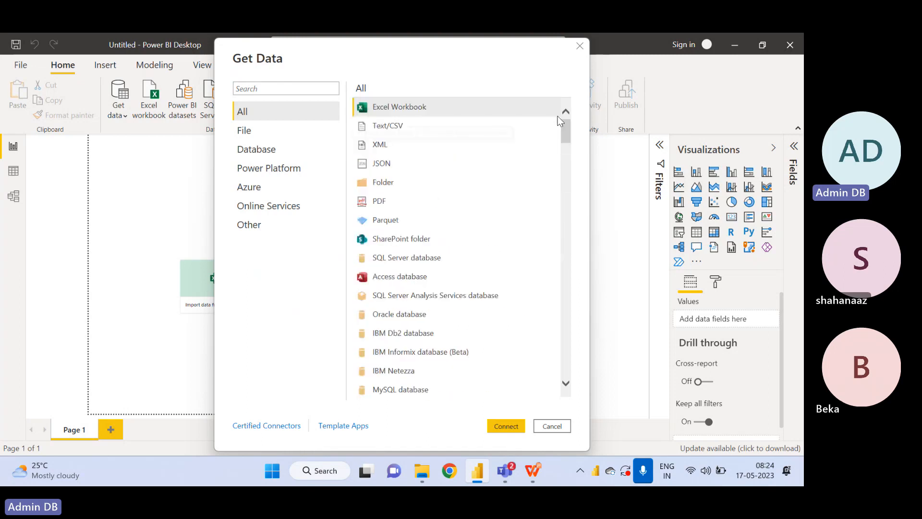
Search the data source connectors for "SQL Ser" and clear the search
{"action": "left_click", "coordinate": [264, 88]}
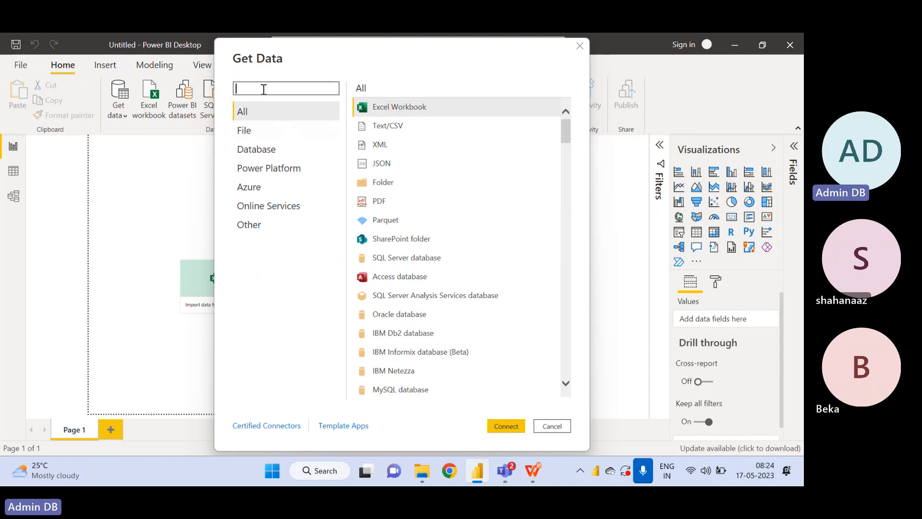
{"action": "type", "text": "SQL Ser"}
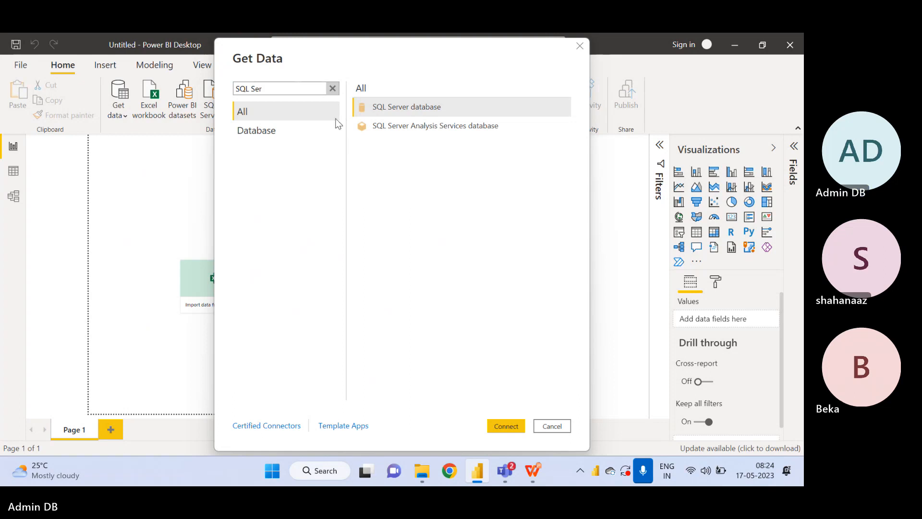
{"action": "left_click", "coordinate": [332, 89]}
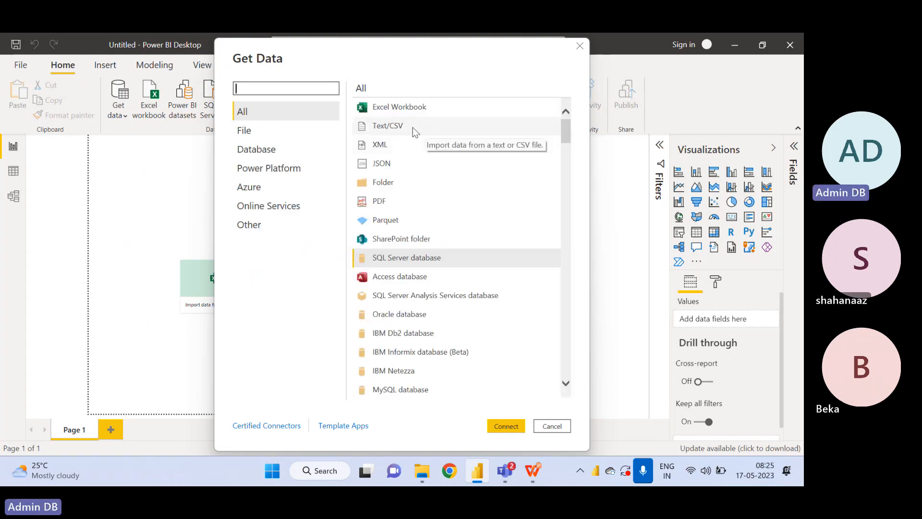
Connect to a Text/CSV source and open the AdventureWorks_Products file from the Adventure_Works folder
{"action": "left_click", "coordinate": [413, 128]}
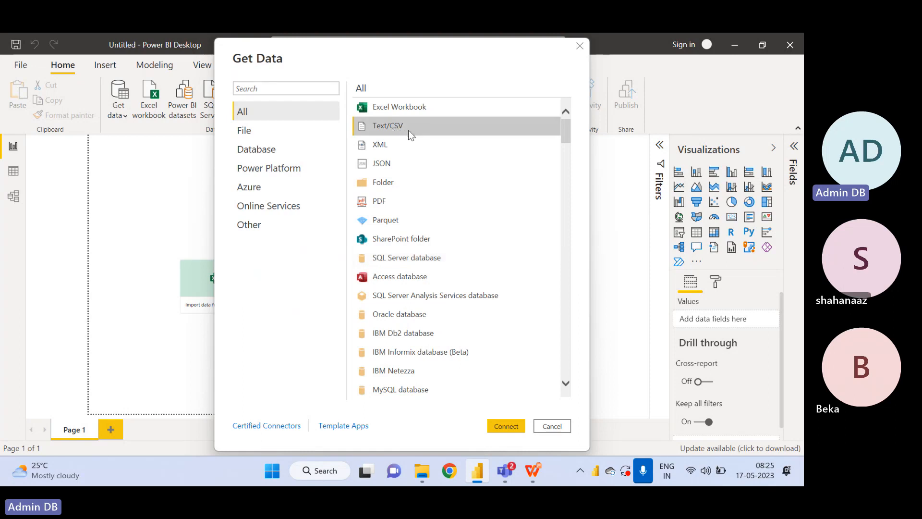
{"action": "left_click", "coordinate": [510, 428]}
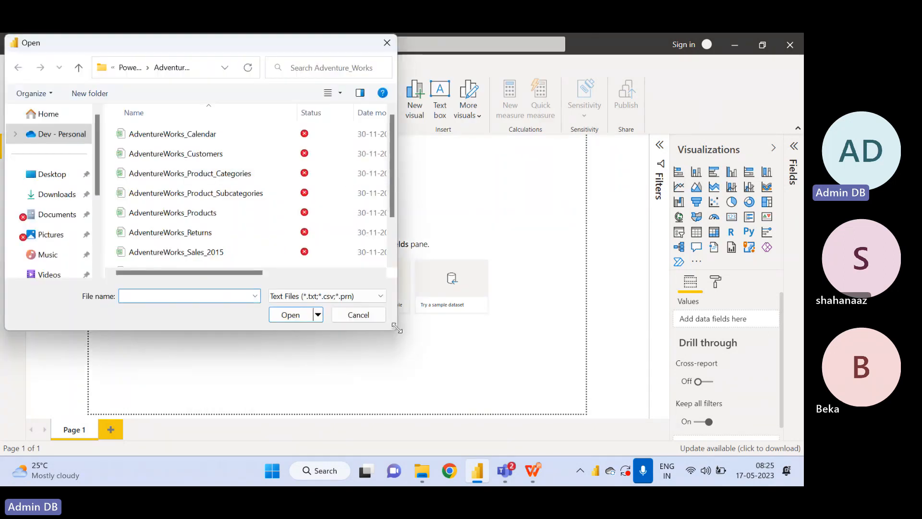
{"action": "left_click_drag", "start_coordinate": [396, 328], "coordinate": [601, 398]}
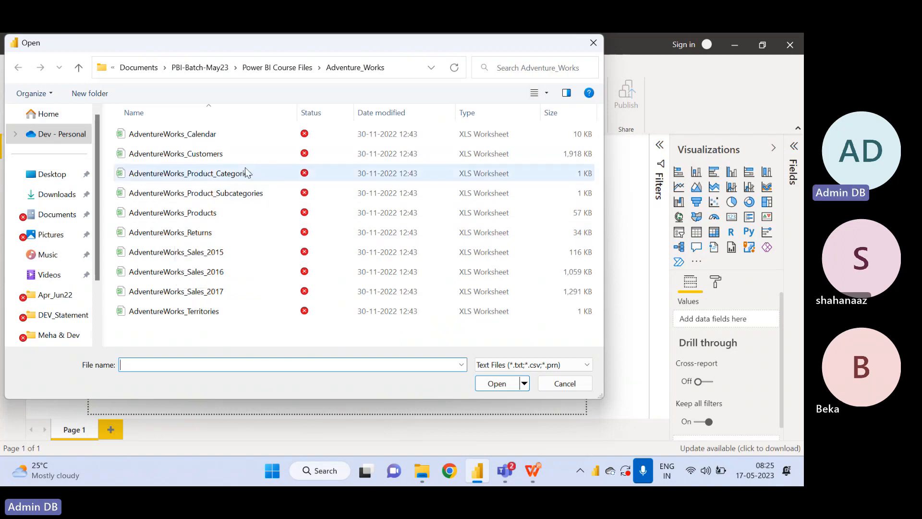
{"action": "left_click", "coordinate": [201, 222]}
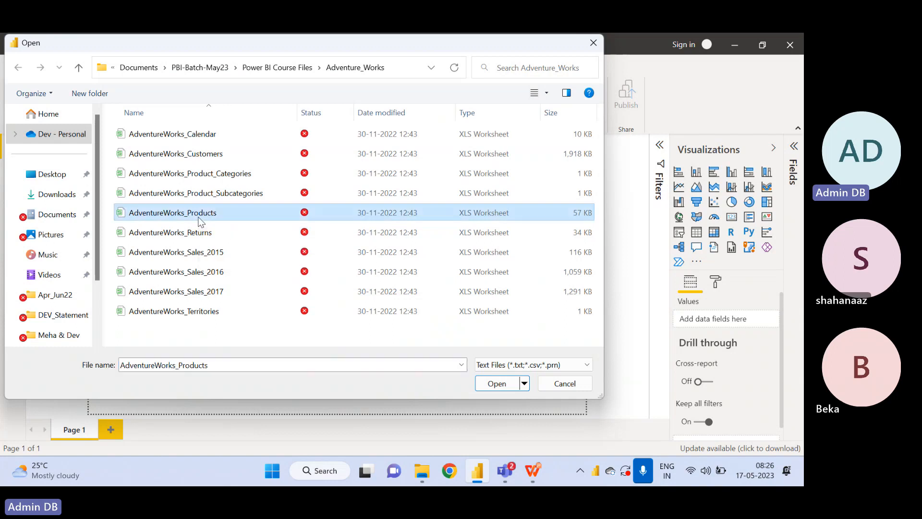
{"action": "left_click", "coordinate": [497, 385]}
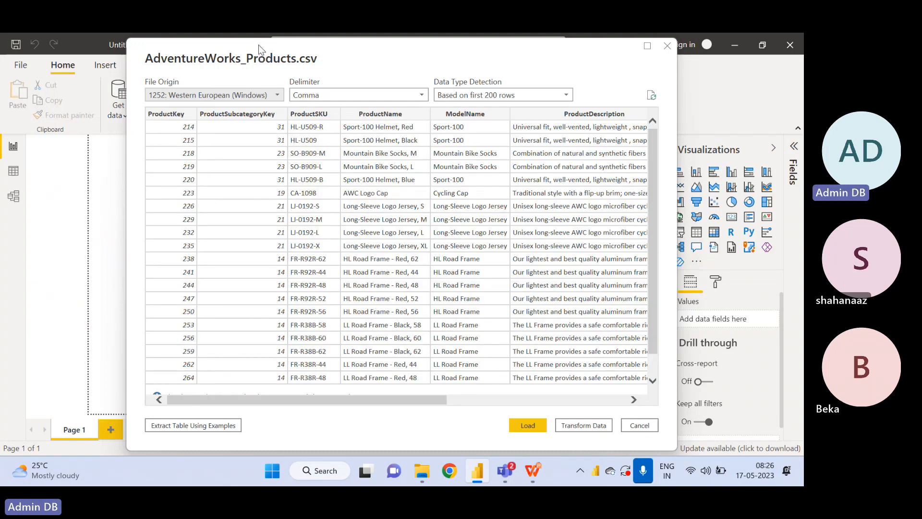
Examine the delimiter options and all columns in the preview of the AdventureWorks_Products.csv file
{"action": "left_click_drag", "start_coordinate": [259, 44], "coordinate": [299, 210]}
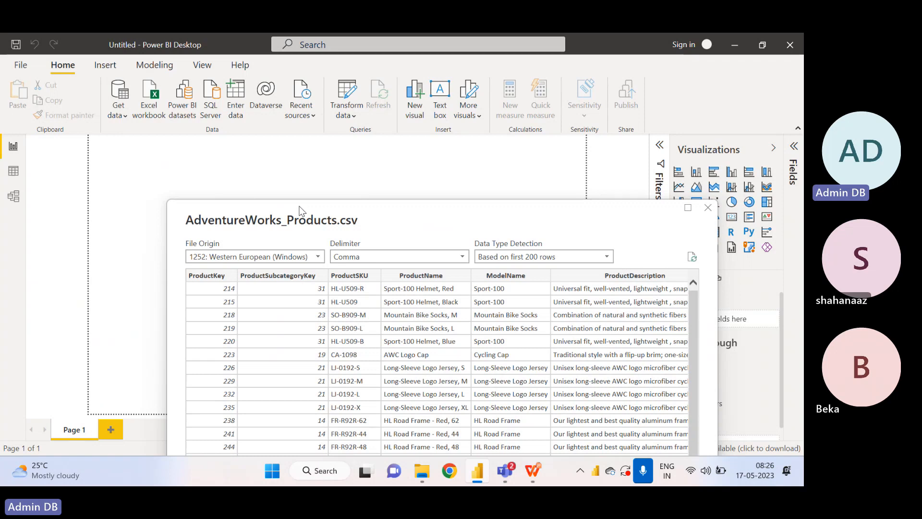
{"action": "left_click_drag", "start_coordinate": [298, 210], "coordinate": [255, 33]}
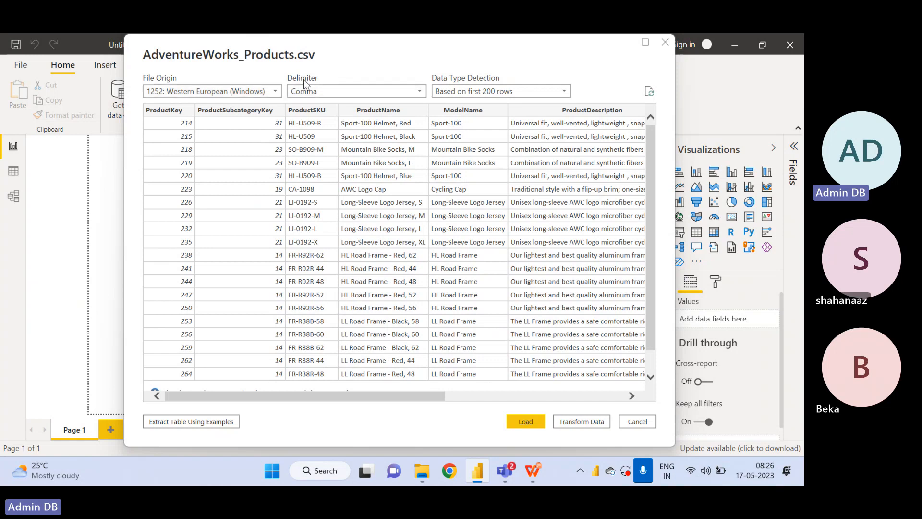
{"action": "left_click", "coordinate": [418, 91]}
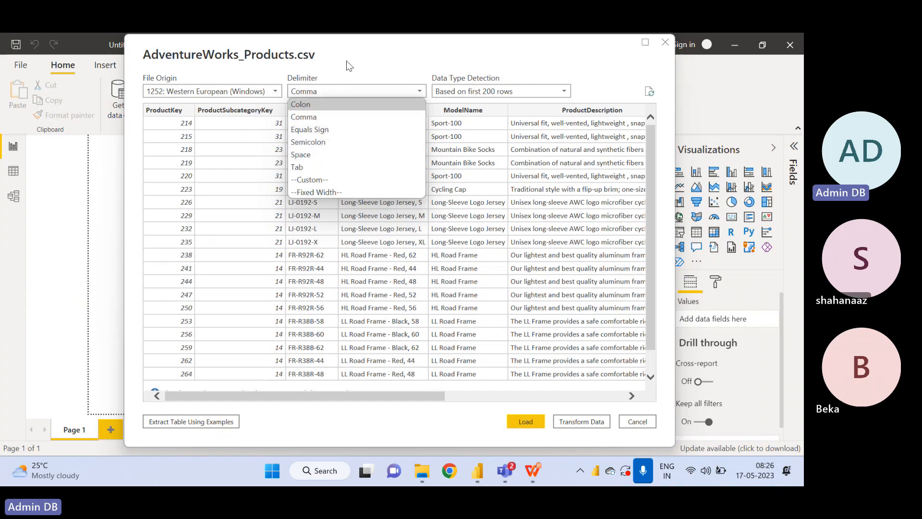
{"action": "left_click", "coordinate": [350, 82]}
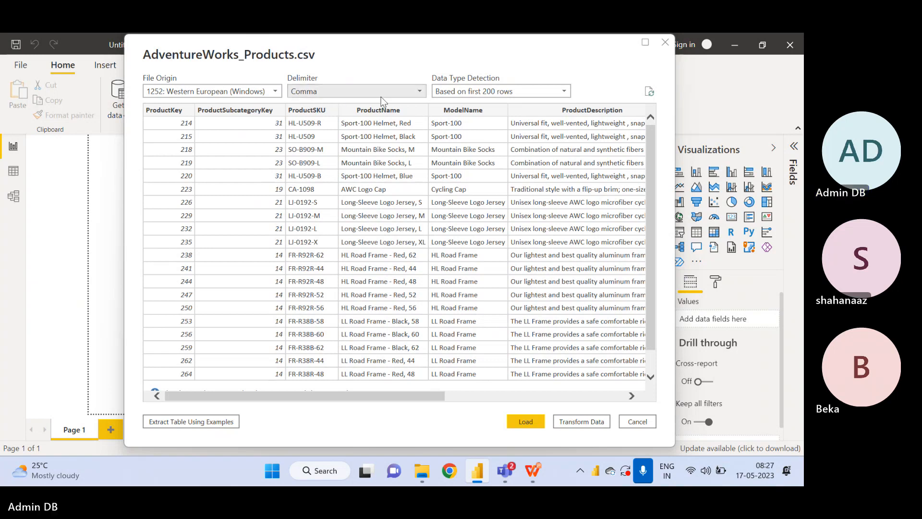
{"action": "left_click", "coordinate": [414, 94]}
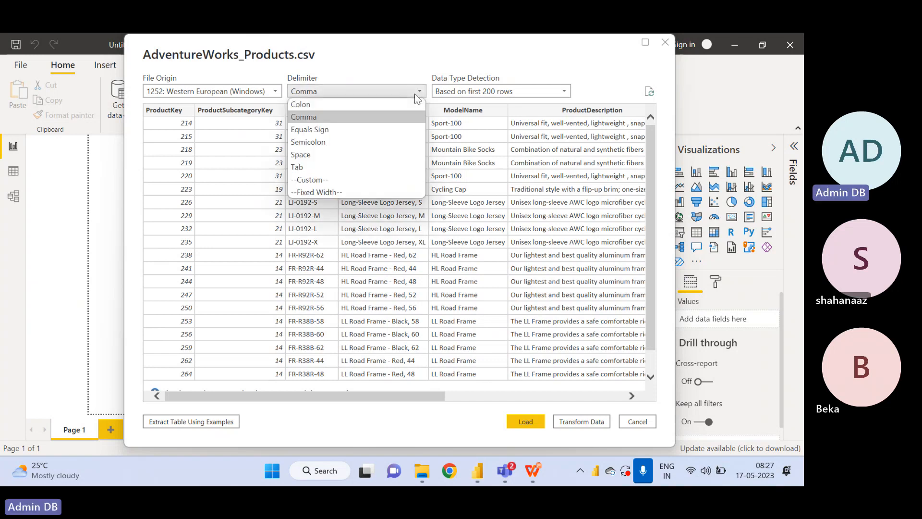
{"action": "left_click", "coordinate": [414, 94]}
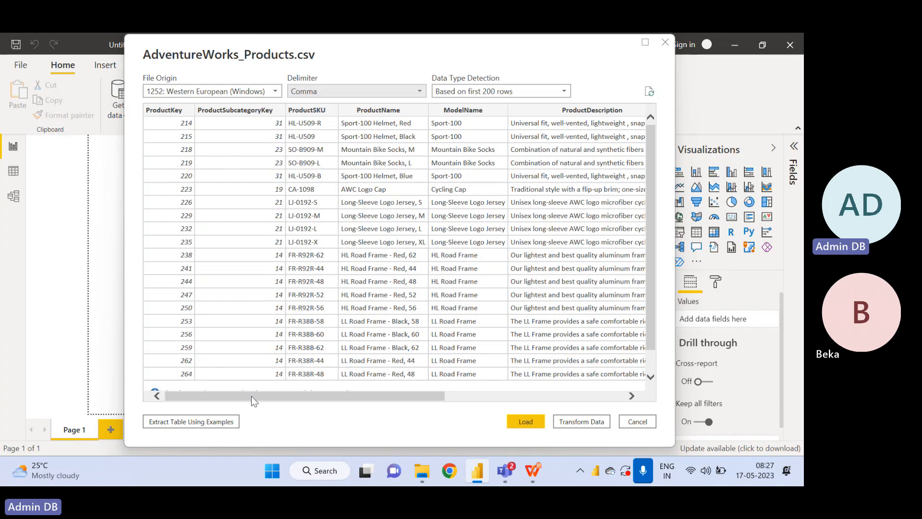
{"action": "left_click_drag", "start_coordinate": [251, 396], "coordinate": [177, 355]}
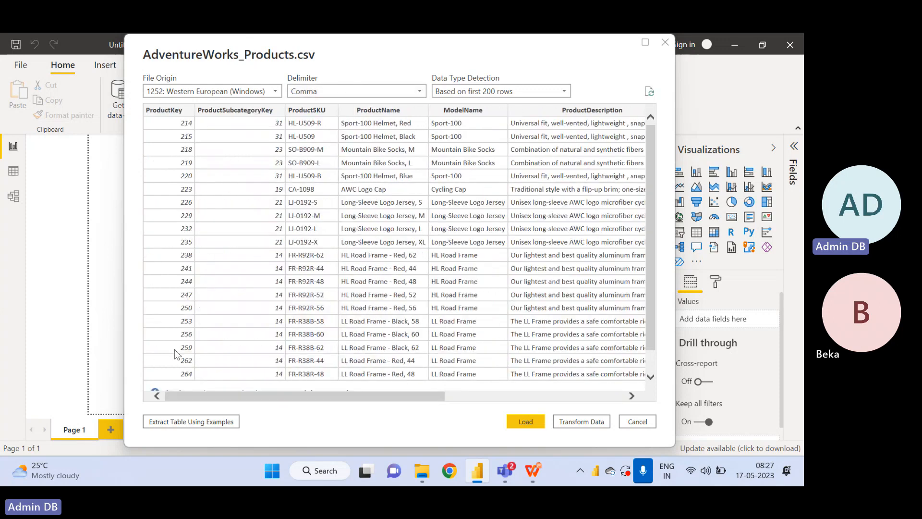
{"action": "left_click_drag", "start_coordinate": [652, 166], "coordinate": [647, 131]}
{"action": "left_click_drag", "start_coordinate": [275, 399], "coordinate": [454, 397]}
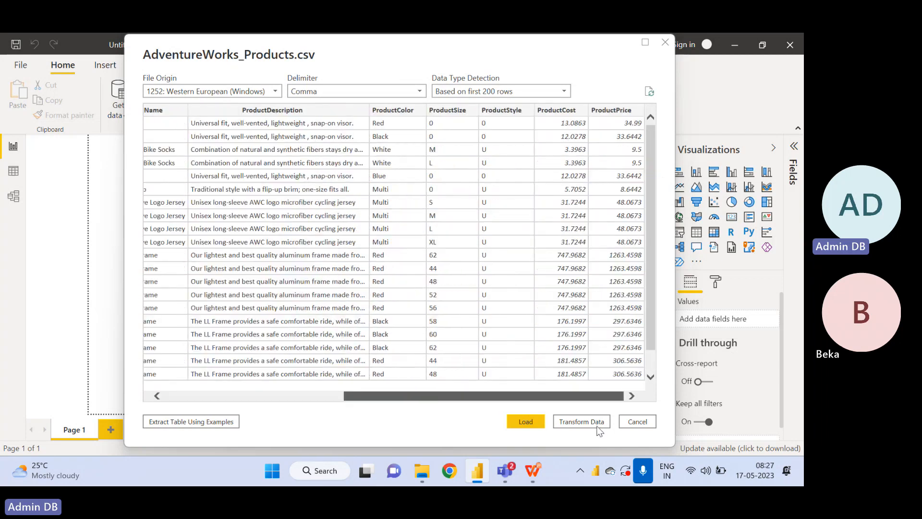
{"action": "left_click_drag", "start_coordinate": [385, 399], "coordinate": [207, 395]}
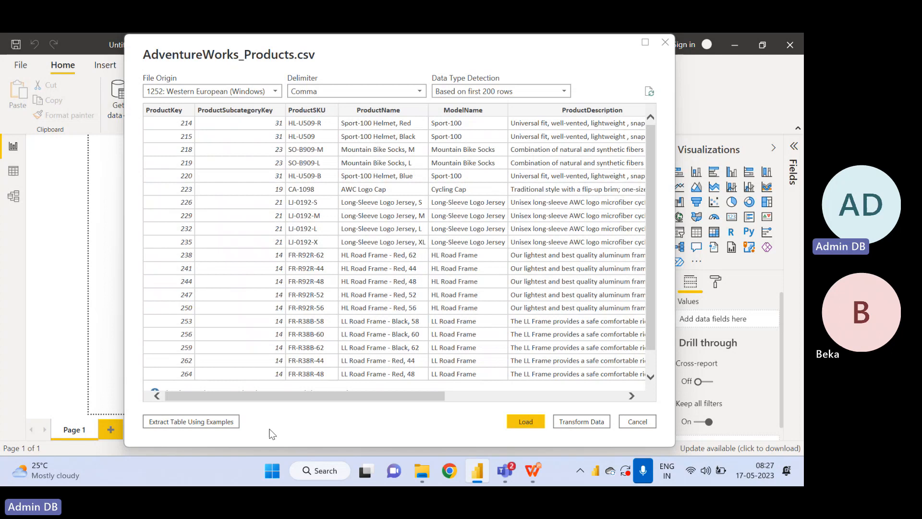
Open the previewed products data for transformation in Power Query Editor
{"action": "left_click", "coordinate": [582, 423]}
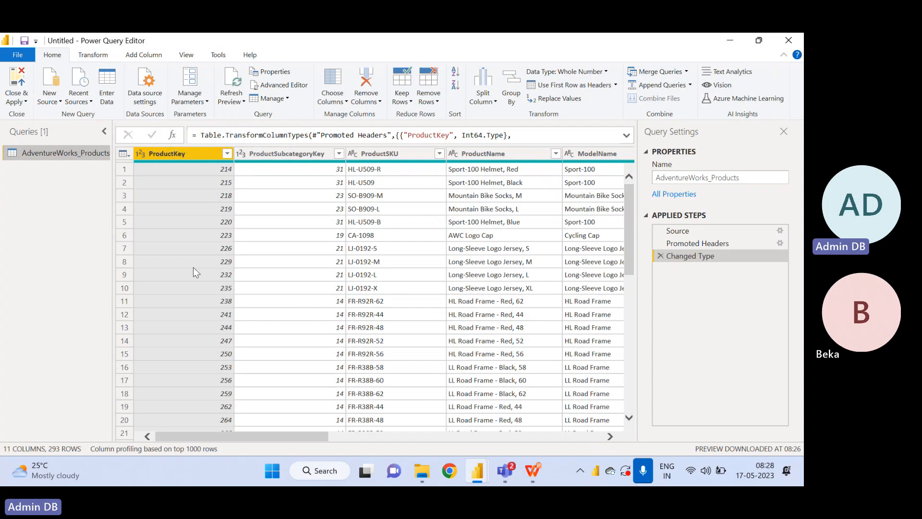
{"action": "left_click", "coordinate": [388, 41]}
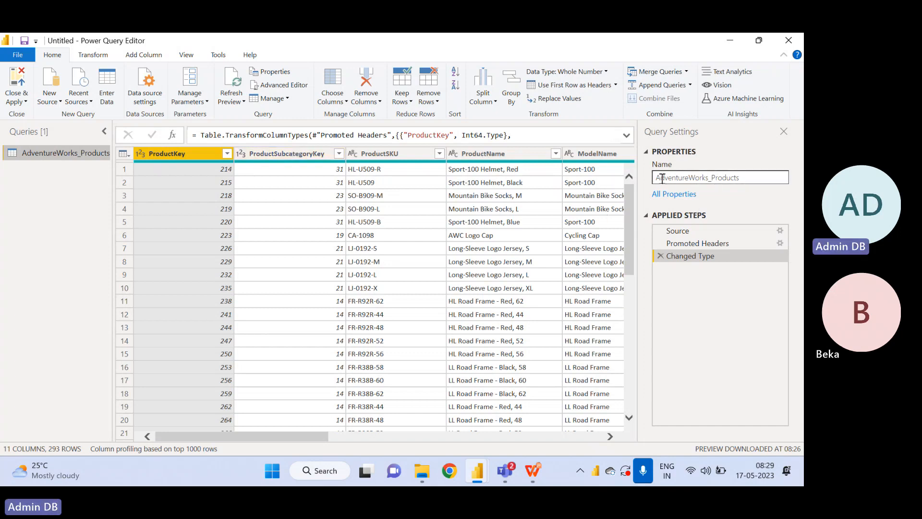
Replace the AdventureWorks prefix in the query name with AW, making it AW_Products
{"action": "left_click", "coordinate": [745, 178]}
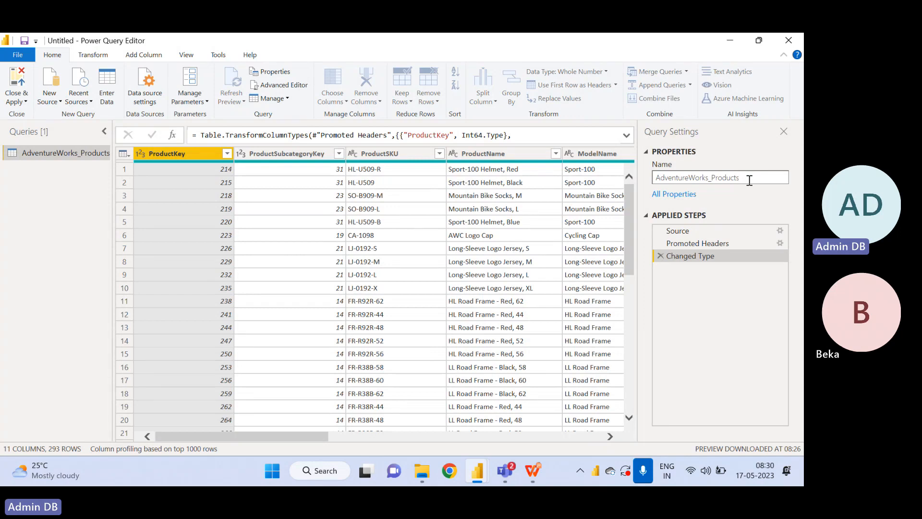
{"action": "left_click", "coordinate": [711, 181]}
{"action": "left_click_drag", "start_coordinate": [710, 179], "coordinate": [645, 180]}
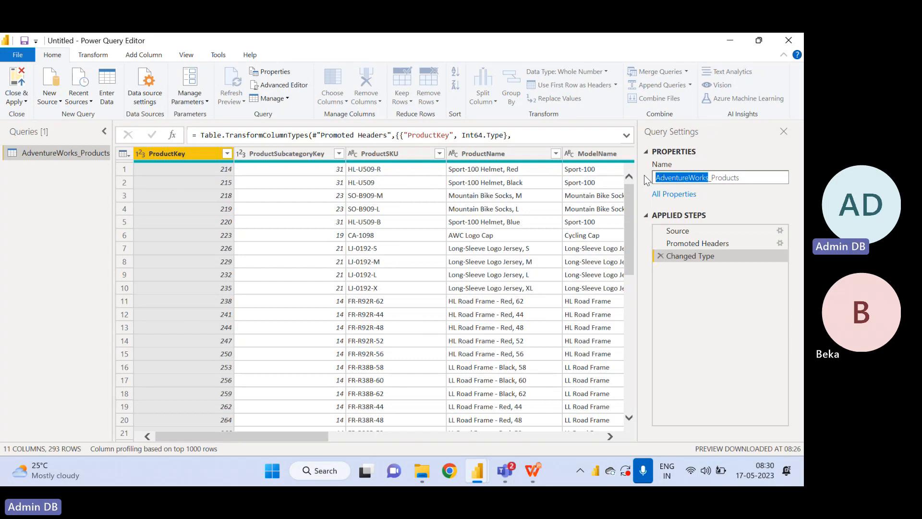
{"action": "type", "text": "AW"}
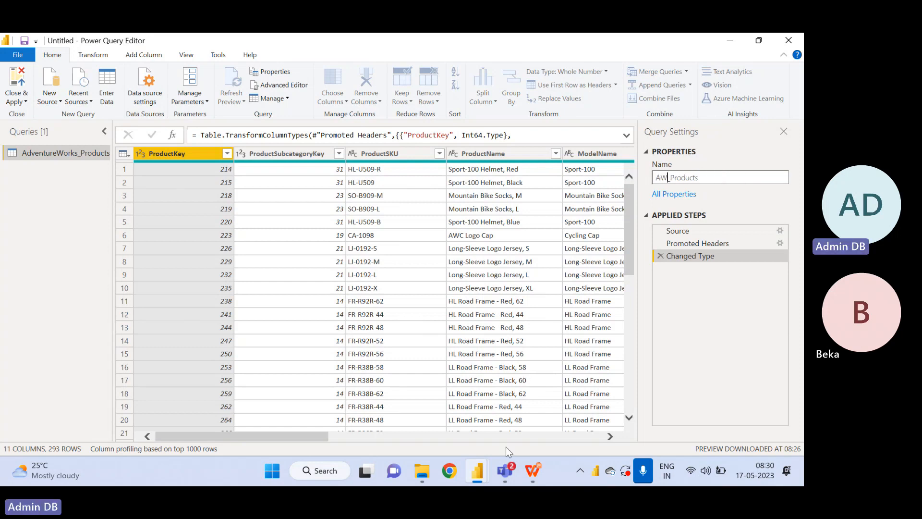
Switch to the Microsoft Teams meeting, admit the guest waiting in the lobby, and return to Power Query Editor
{"action": "left_click", "coordinate": [505, 478]}
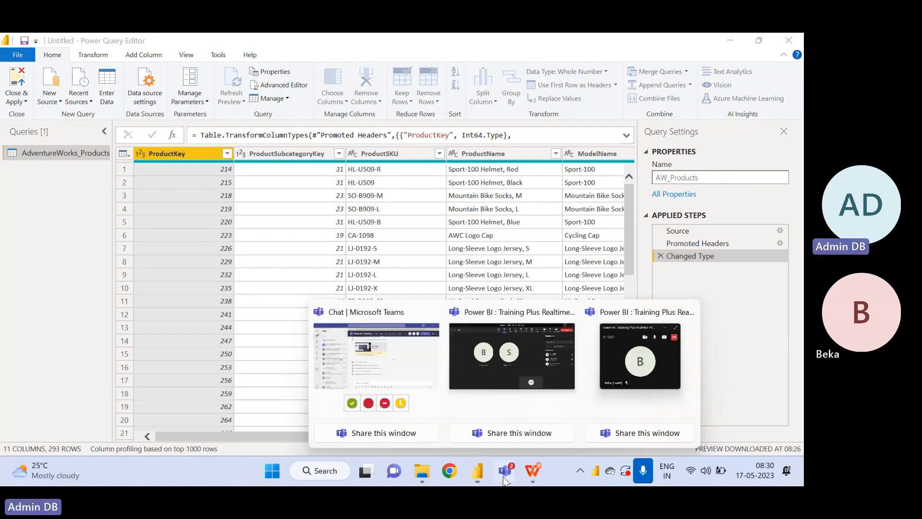
{"action": "left_click", "coordinate": [497, 368]}
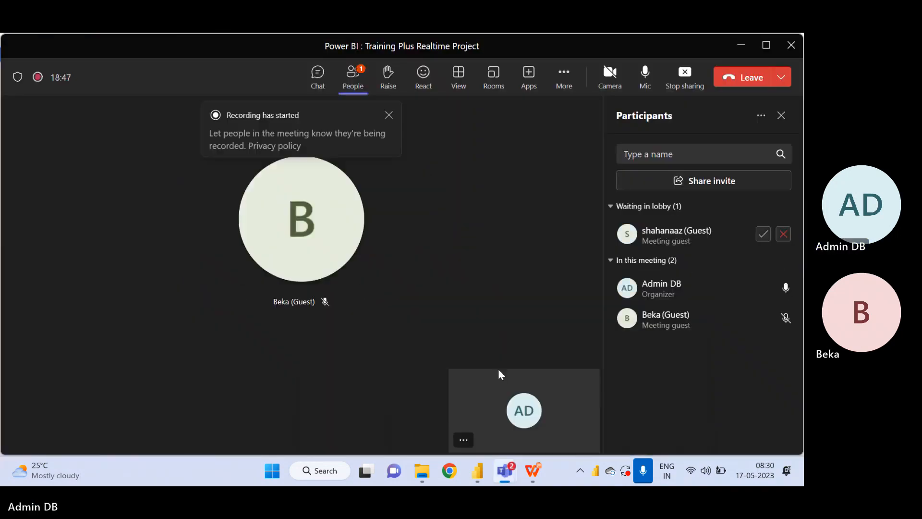
{"action": "left_click", "coordinate": [763, 235]}
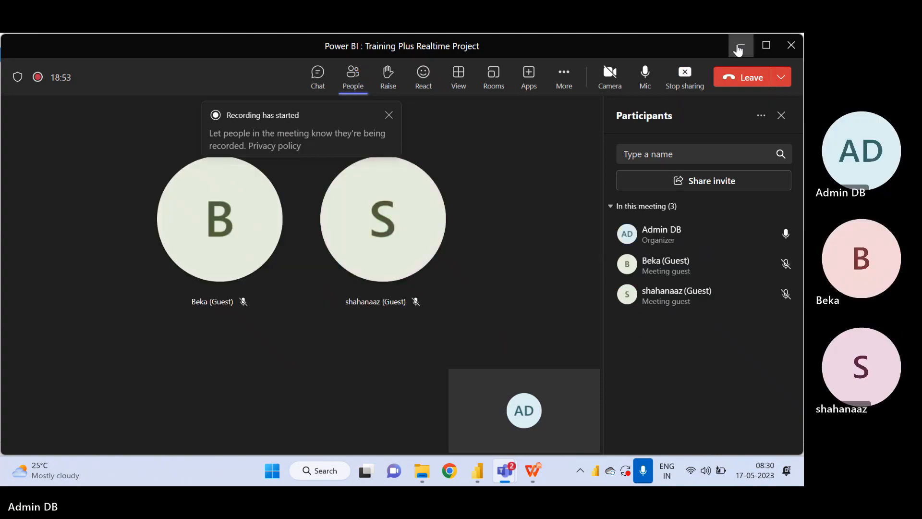
{"action": "left_click", "coordinate": [738, 48]}
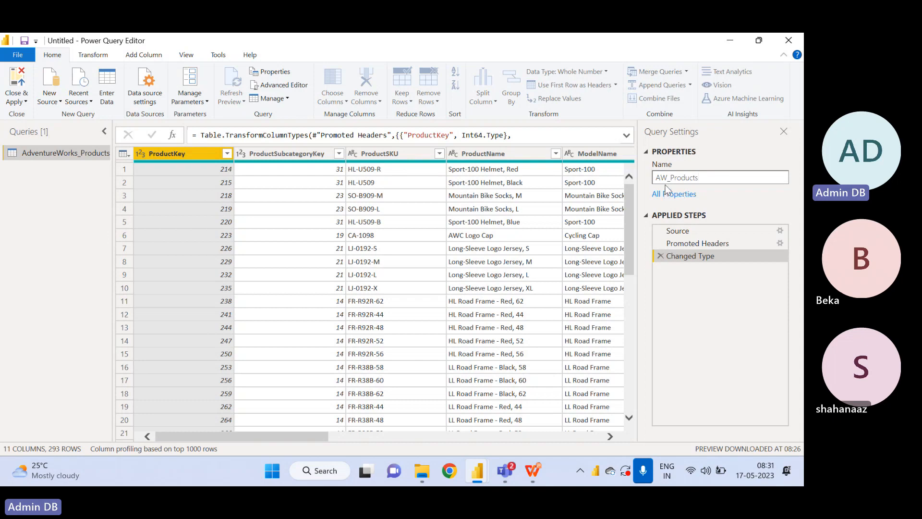
Append _Lookup to the query name and apply the name AW_Products_Lookup
{"action": "type", "text": "_Lookup"}
{"action": "key", "text": "Return"}
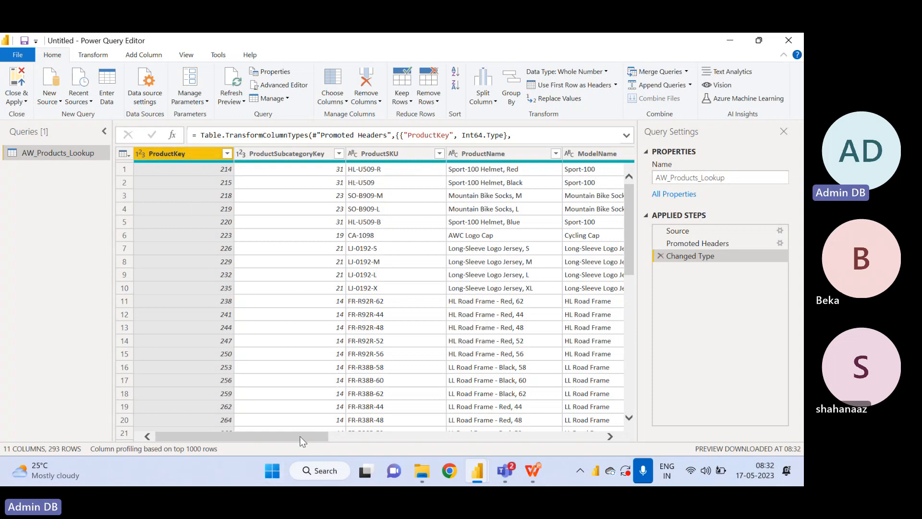
Examine the columns of the products lookup table from ProductKey through ProductPrice
{"action": "mouse_move", "coordinate": [299, 436]}
{"action": "left_mouse_down"}
{"action": "mouse_move", "coordinate": [563, 446]}
{"action": "mouse_move", "coordinate": [305, 425]}
{"action": "left_mouse_up"}
{"action": "left_click", "coordinate": [222, 405]}
{"action": "left_click_drag", "start_coordinate": [284, 438], "coordinate": [356, 439]}
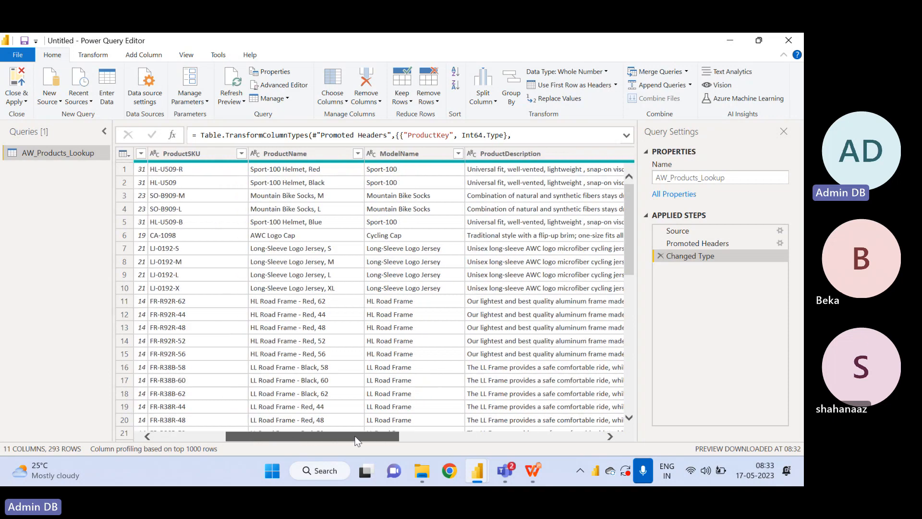
{"action": "left_click_drag", "start_coordinate": [356, 441], "coordinate": [574, 446]}
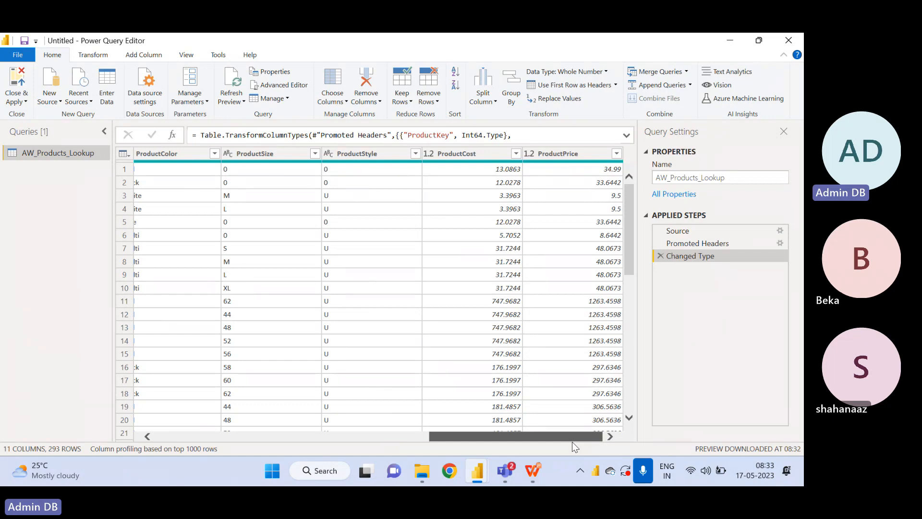
{"action": "left_click_drag", "start_coordinate": [567, 440], "coordinate": [355, 387]}
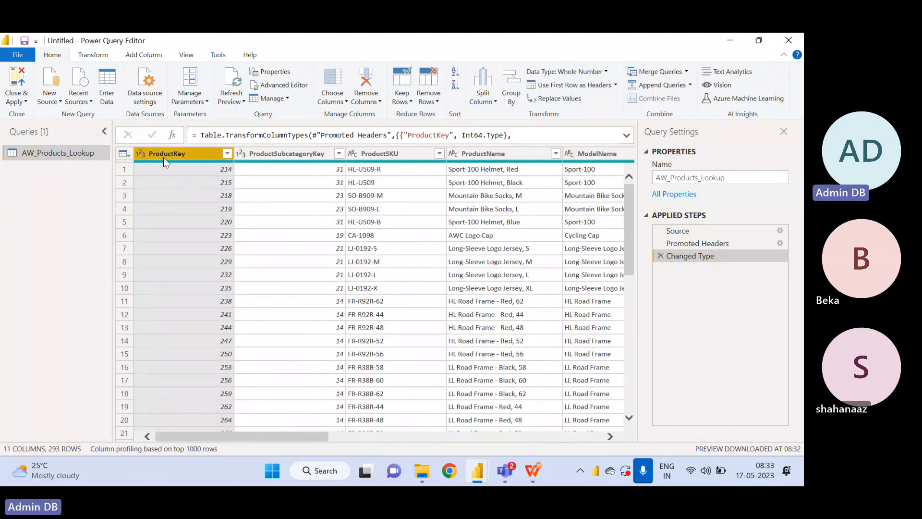
Examine the available data types for the ProductKey and ProductCost columns
{"action": "left_click", "coordinate": [140, 154]}
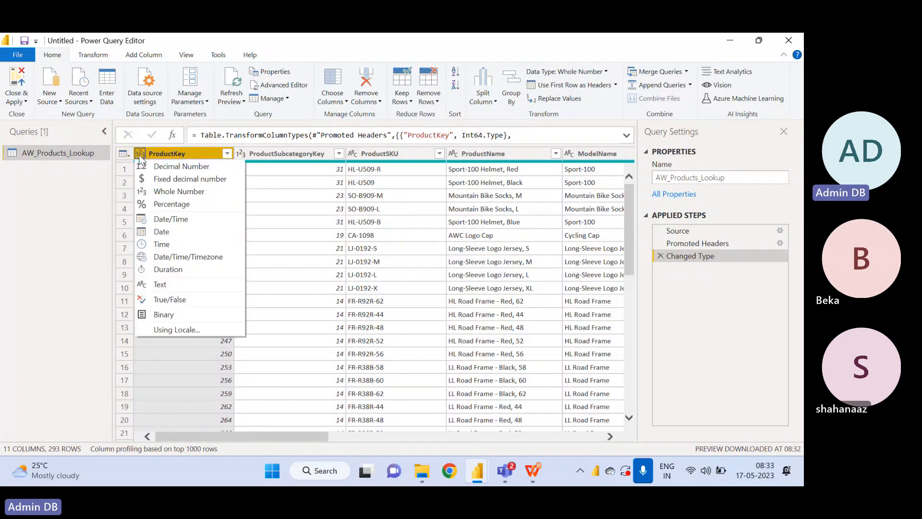
{"action": "left_click", "coordinate": [162, 153]}
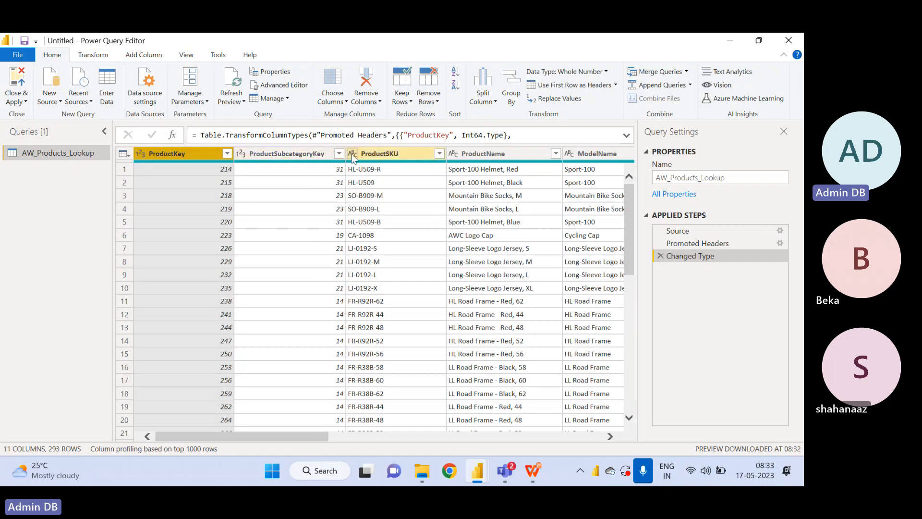
{"action": "left_click", "coordinate": [139, 154]}
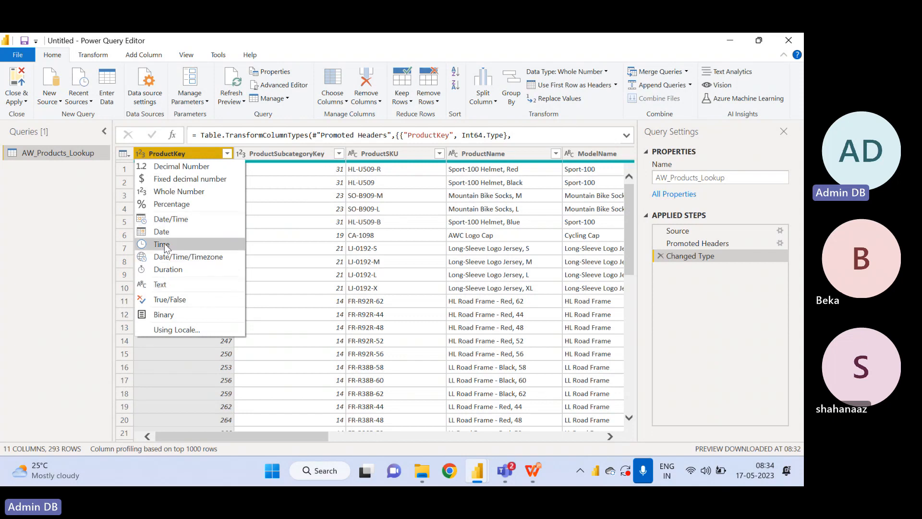
{"action": "left_click", "coordinate": [331, 199]}
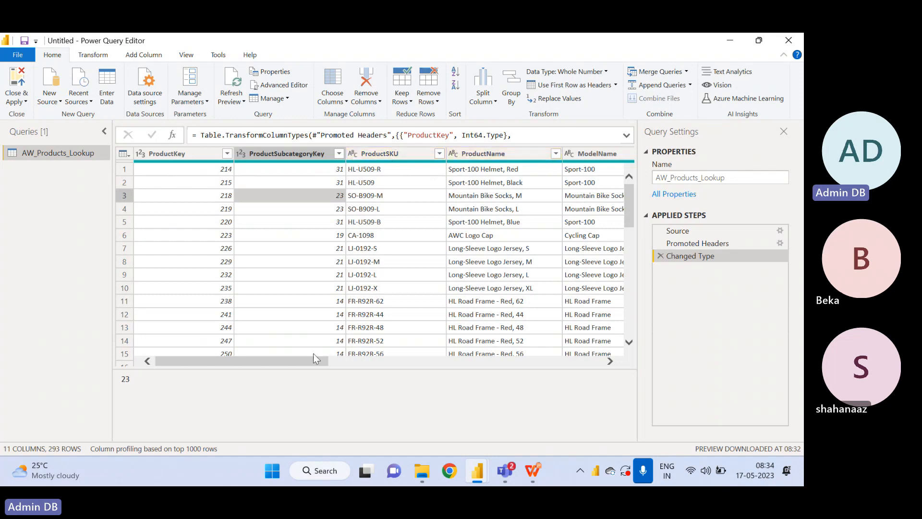
{"action": "left_click_drag", "start_coordinate": [313, 365], "coordinate": [606, 361]}
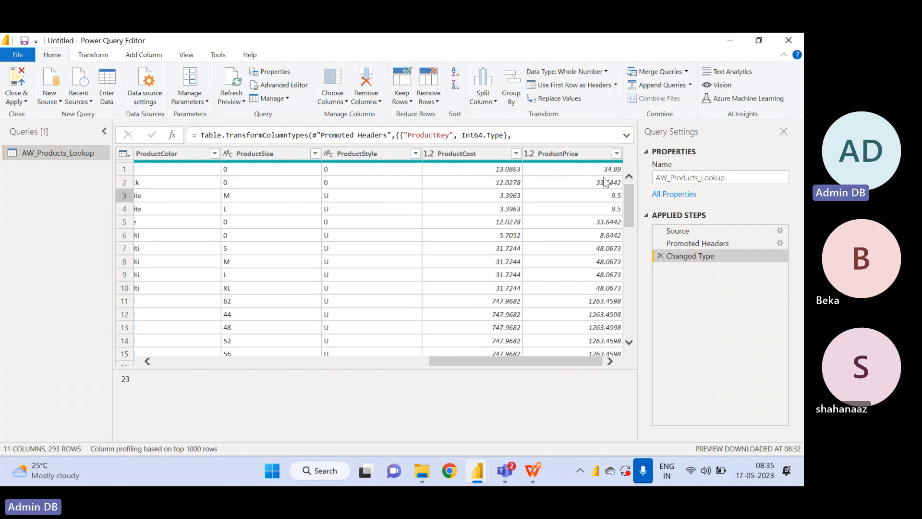
{"action": "left_click", "coordinate": [428, 154]}
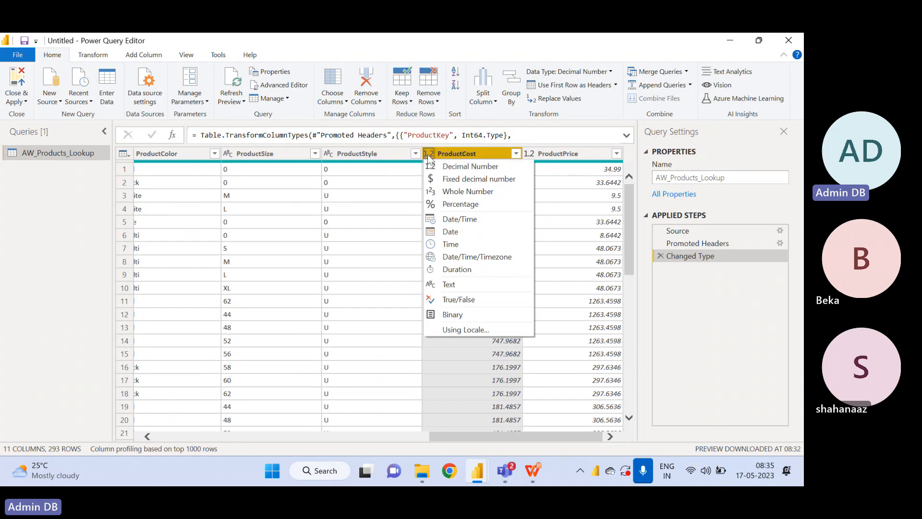
{"action": "left_click", "coordinate": [492, 429]}
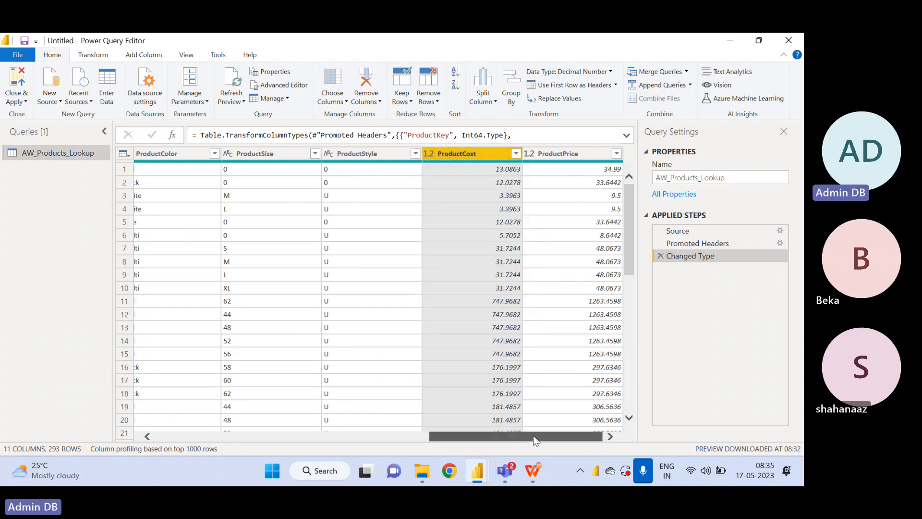
{"action": "left_click_drag", "start_coordinate": [539, 434], "coordinate": [168, 397]}
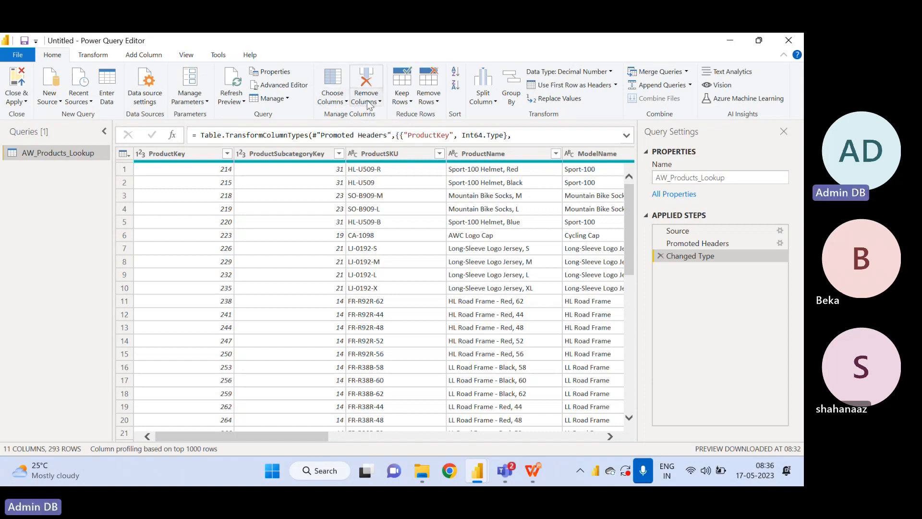
Examine the options for choosing and removing columns and for keeping rows, using ProductSKU, the second row and ProductSubcategoryKey as examples
{"action": "left_click", "coordinate": [374, 154]}
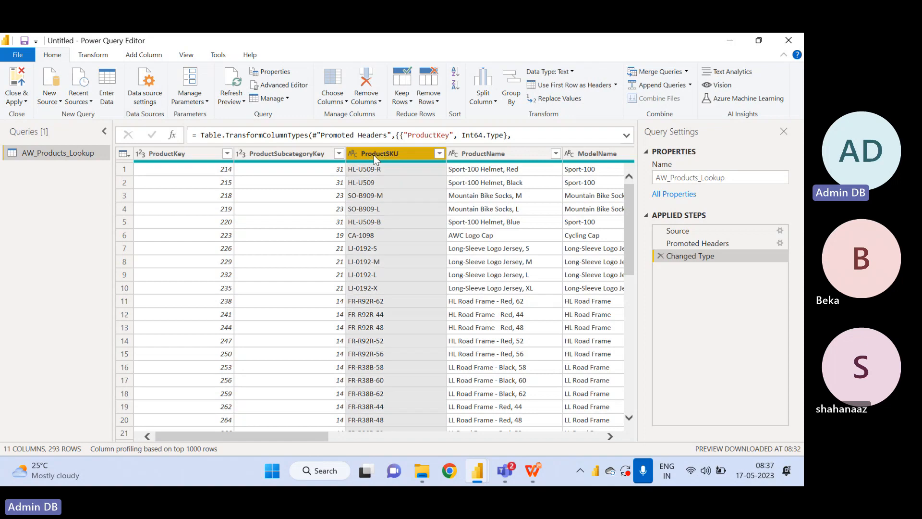
{"action": "left_click", "coordinate": [376, 101]}
{"action": "left_click", "coordinate": [127, 183]}
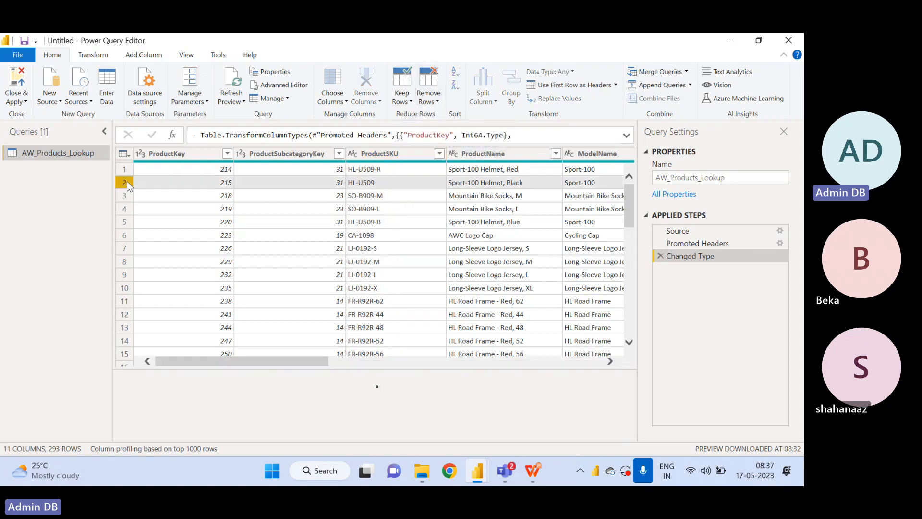
{"action": "left_click", "coordinate": [407, 102]}
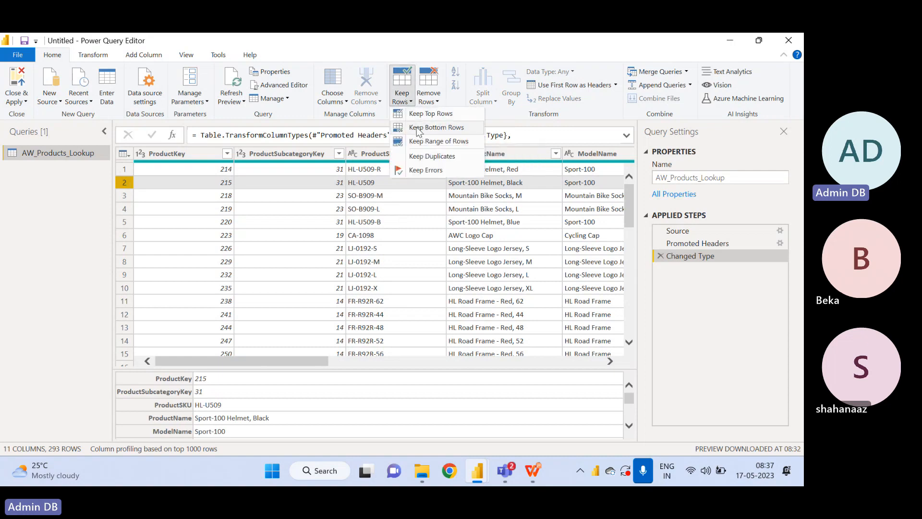
{"action": "left_click", "coordinate": [386, 61]}
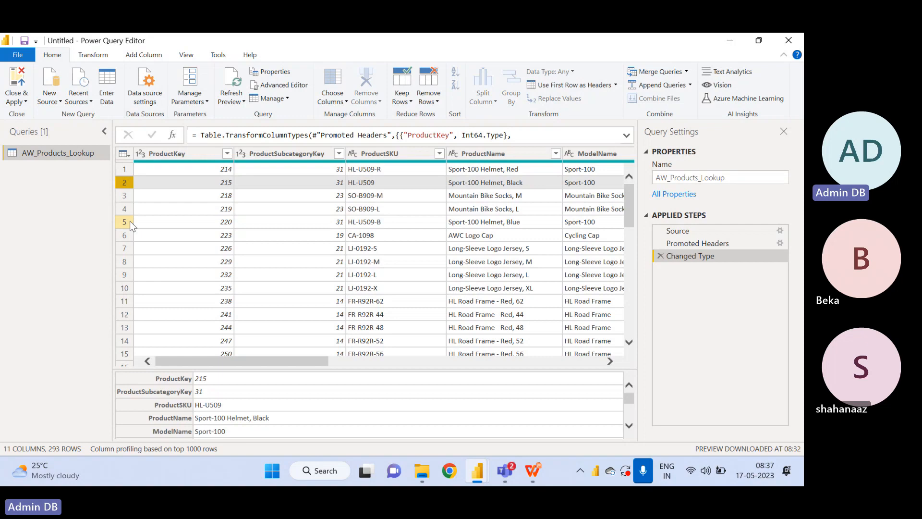
{"action": "left_click", "coordinate": [262, 156]}
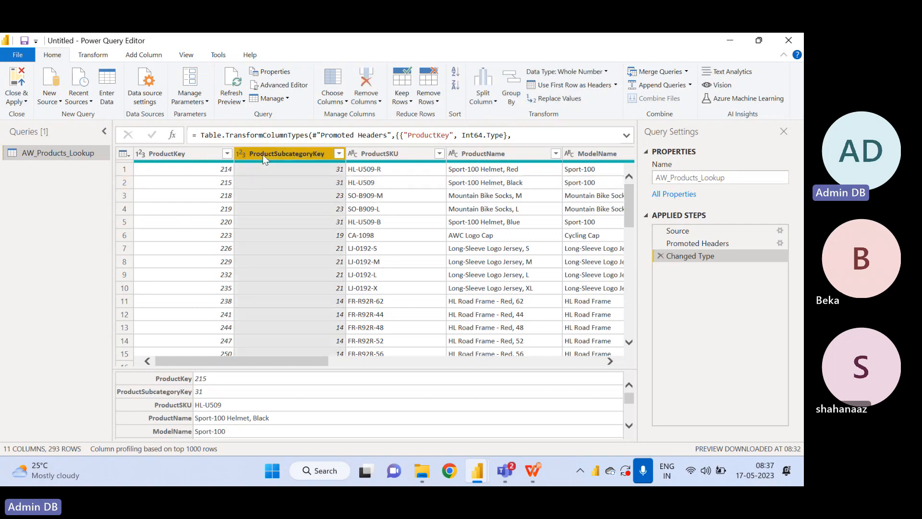
{"action": "left_click", "coordinate": [343, 102]}
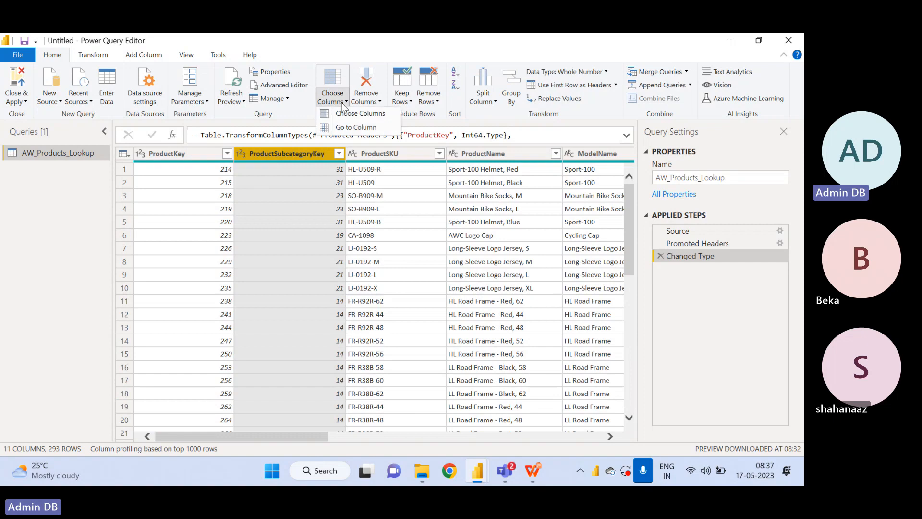
{"action": "left_click", "coordinate": [293, 153]}
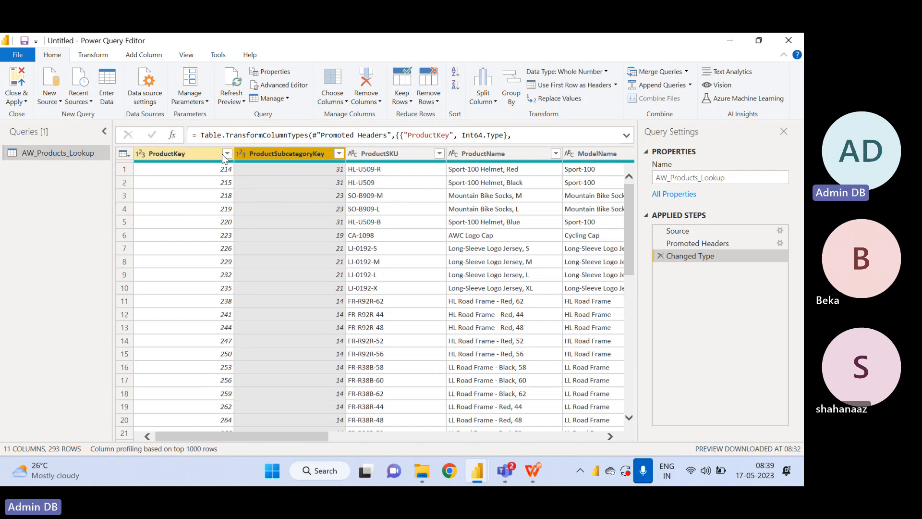
Examine the data types that can be assigned to the ProductName column
{"action": "left_click", "coordinate": [197, 154]}
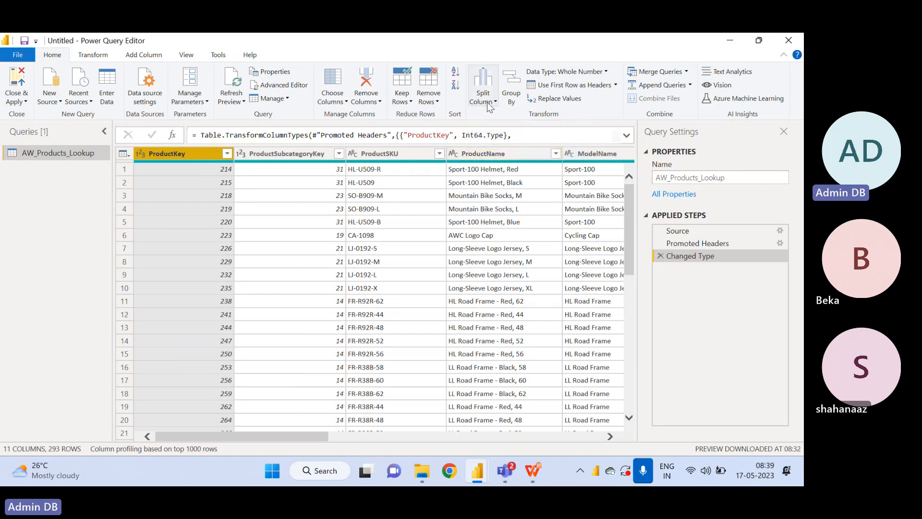
{"action": "left_click", "coordinate": [591, 154]}
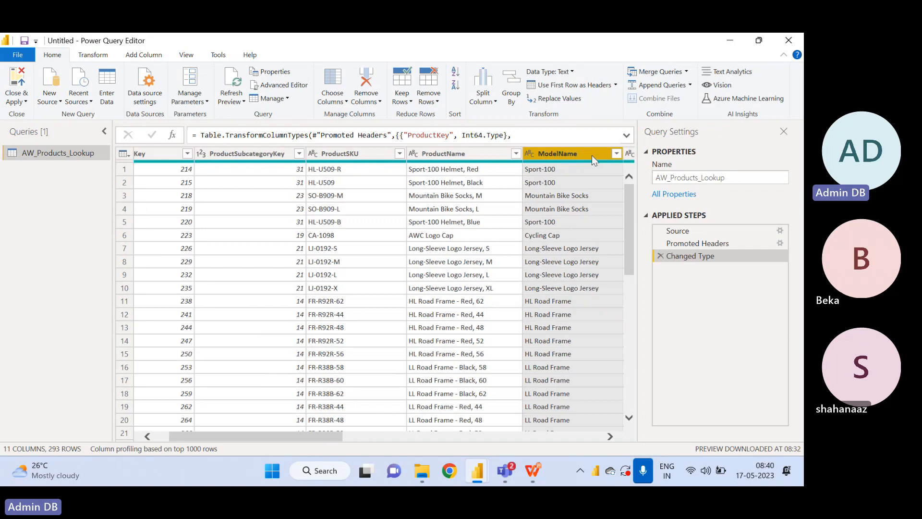
{"action": "left_click", "coordinate": [450, 155]}
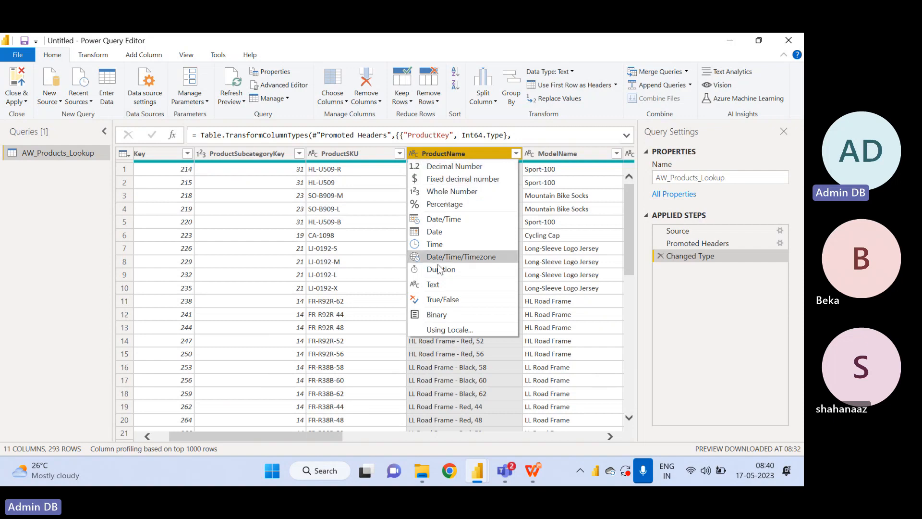
{"action": "left_click", "coordinate": [429, 158]}
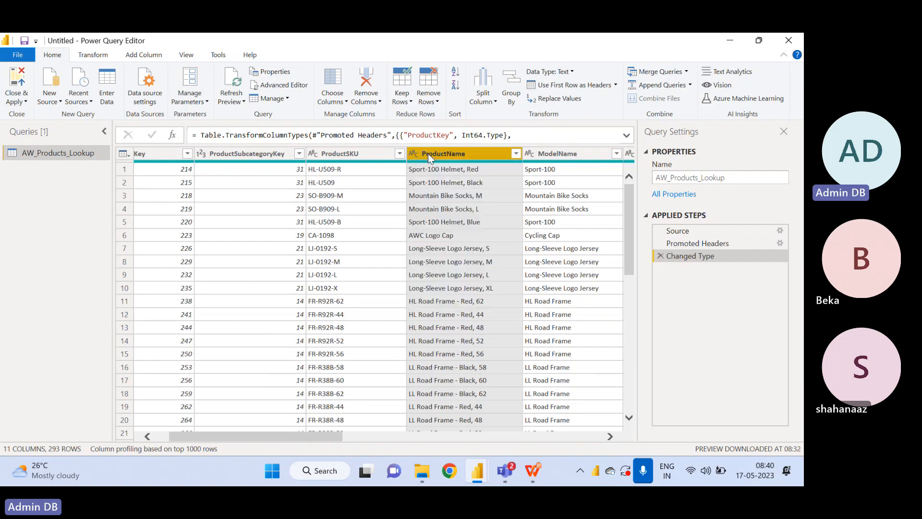
{"action": "left_click", "coordinate": [567, 71]}
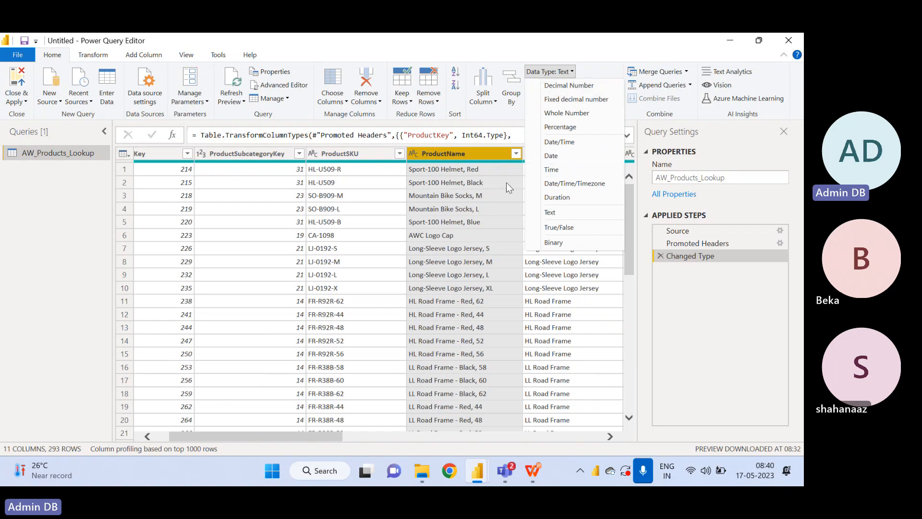
{"action": "left_click", "coordinate": [466, 155]}
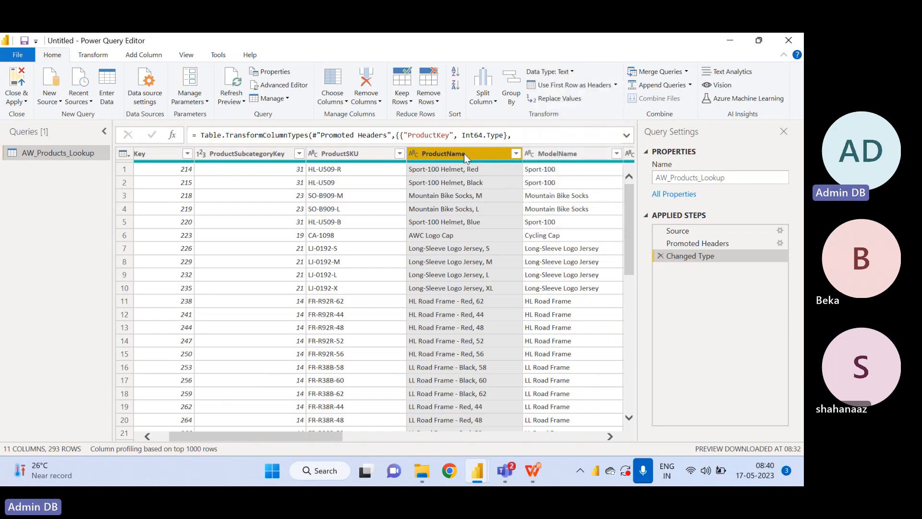
{"action": "left_click", "coordinate": [564, 74]}
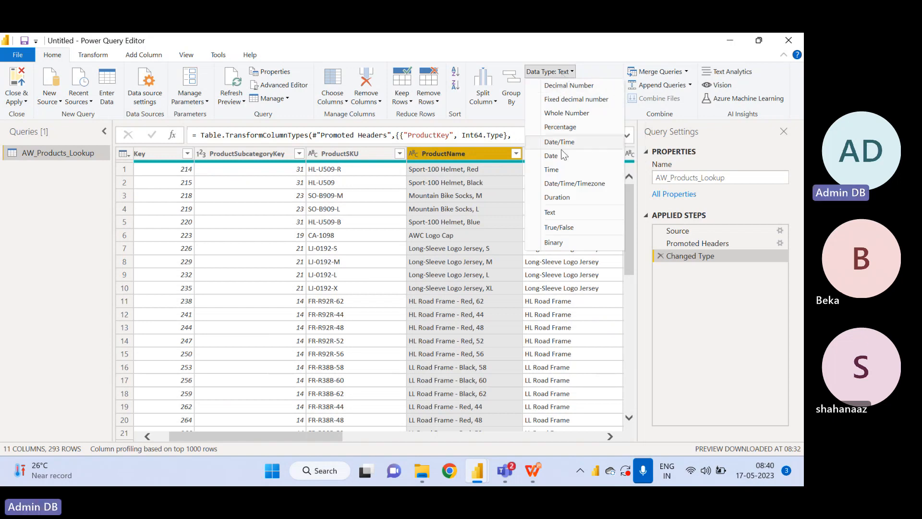
{"action": "left_click", "coordinate": [463, 154]}
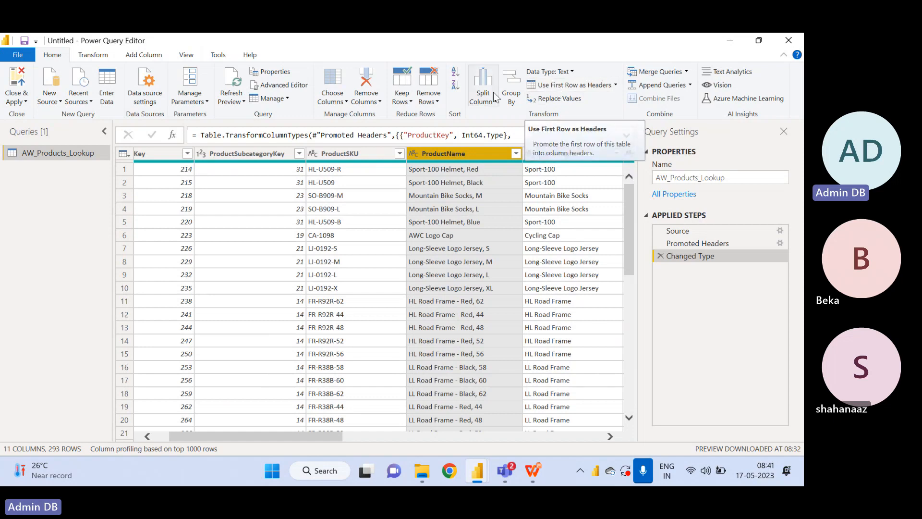
Try promoting the first data row to column headers, and delete the resulting Changed Type1 and Promoted Headers1 steps
{"action": "left_click", "coordinate": [599, 89]}
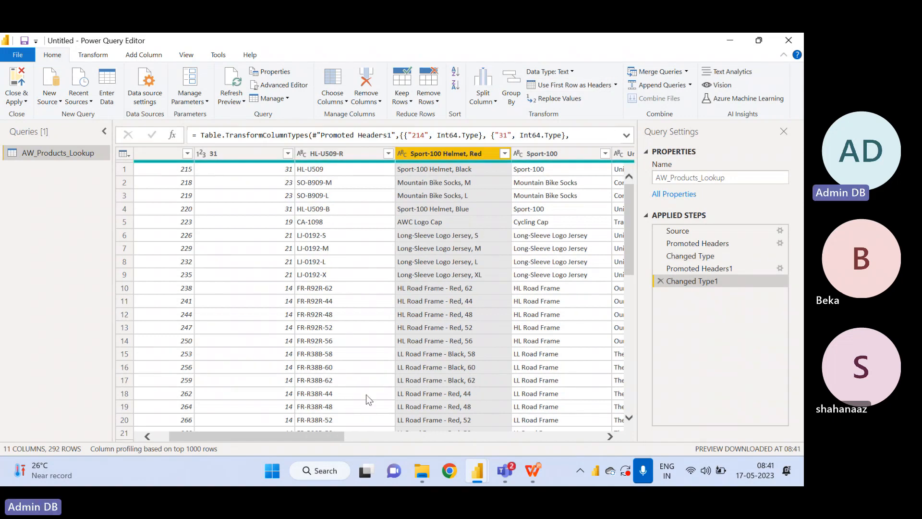
{"action": "left_click_drag", "start_coordinate": [298, 434], "coordinate": [128, 416]}
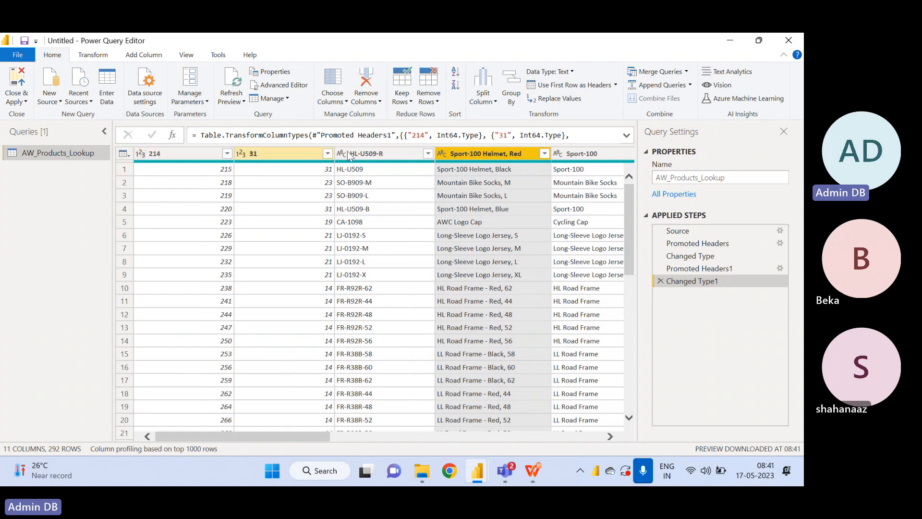
{"action": "left_click", "coordinate": [660, 281]}
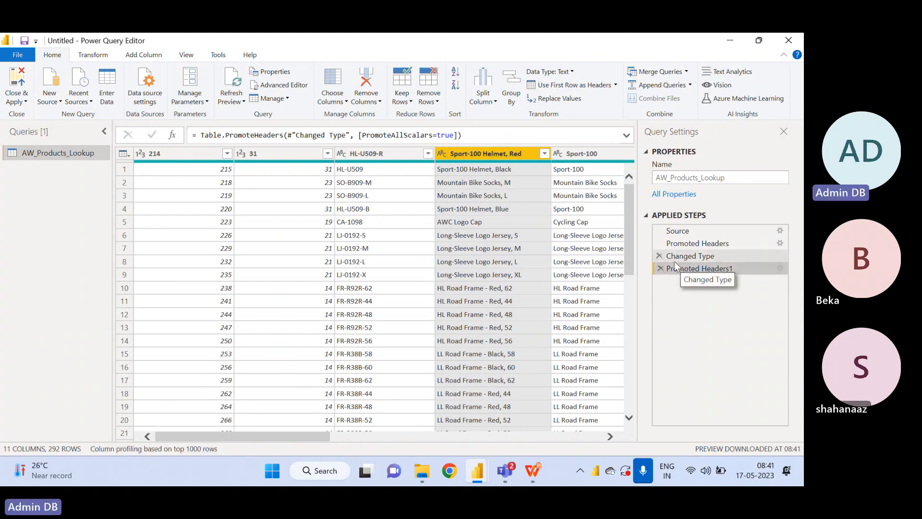
{"action": "left_click", "coordinate": [661, 268]}
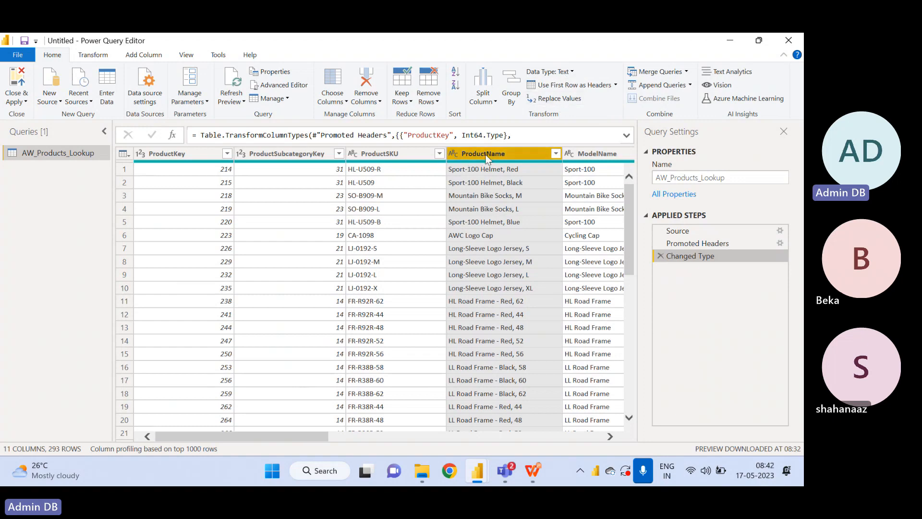
Compare the commands for transforming the ProductSKU column with those for adding a new column, including the text Format options
{"action": "left_click", "coordinate": [392, 154]}
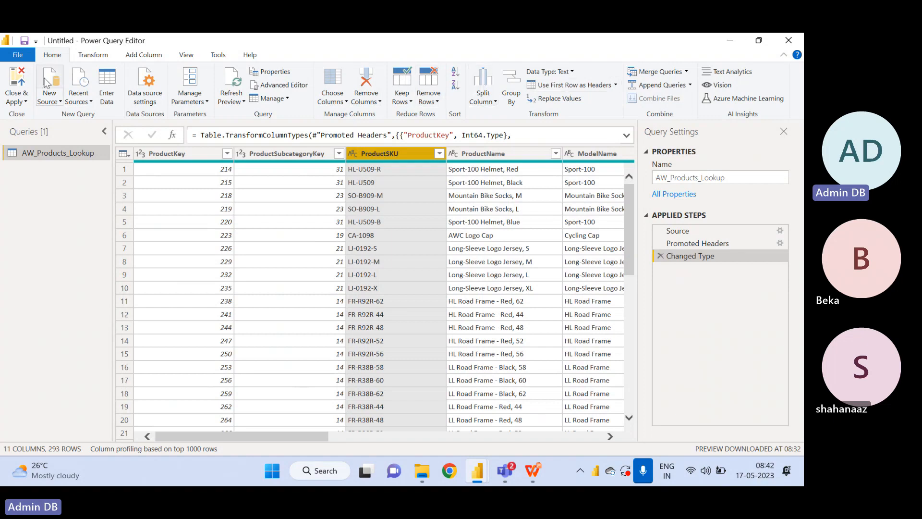
{"action": "left_click", "coordinate": [93, 56]}
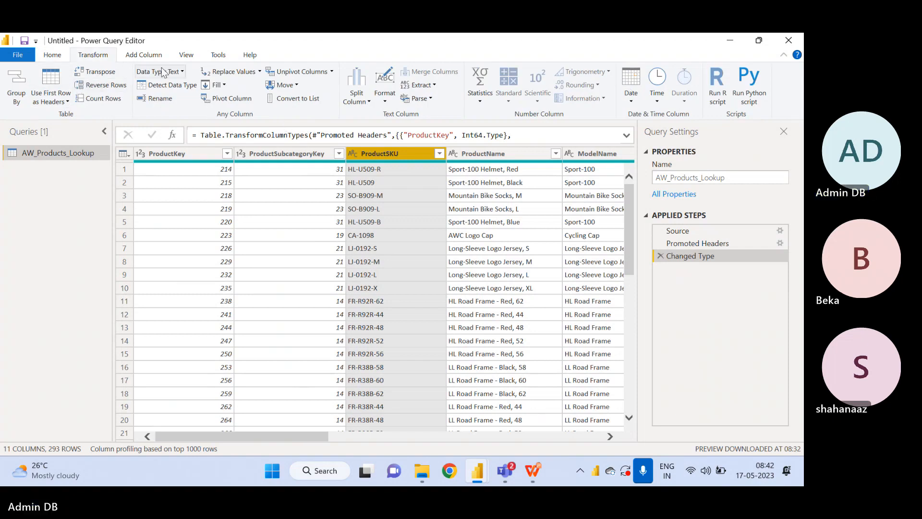
{"action": "left_click", "coordinate": [139, 57]}
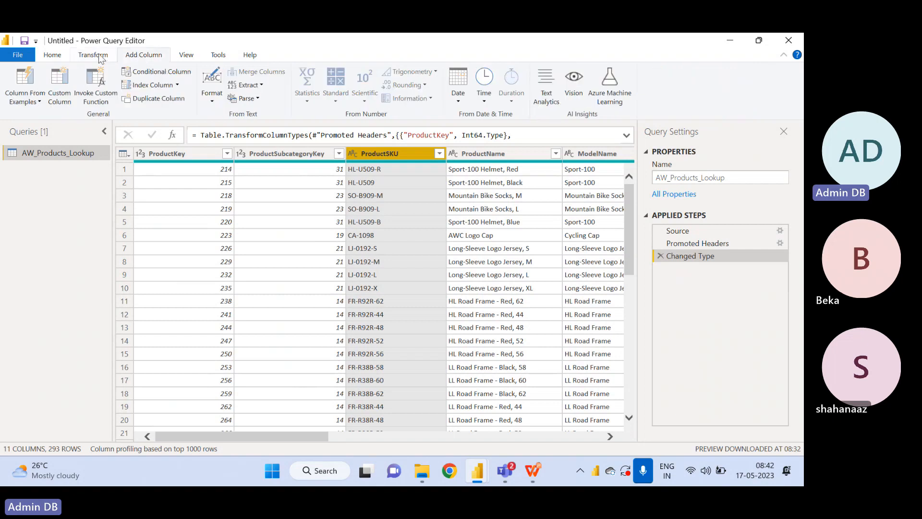
{"action": "left_click", "coordinate": [103, 57]}
{"action": "left_click", "coordinate": [123, 58]}
{"action": "left_click", "coordinate": [97, 57]}
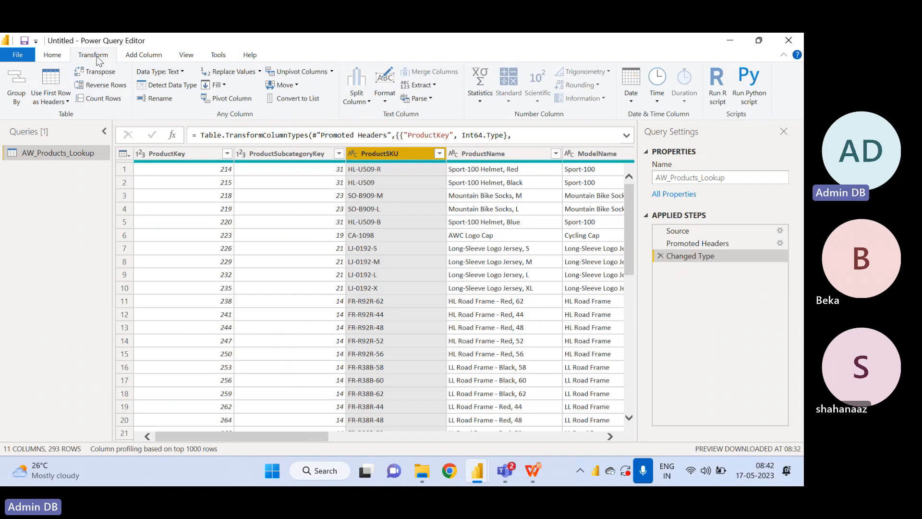
{"action": "left_click", "coordinate": [140, 58]}
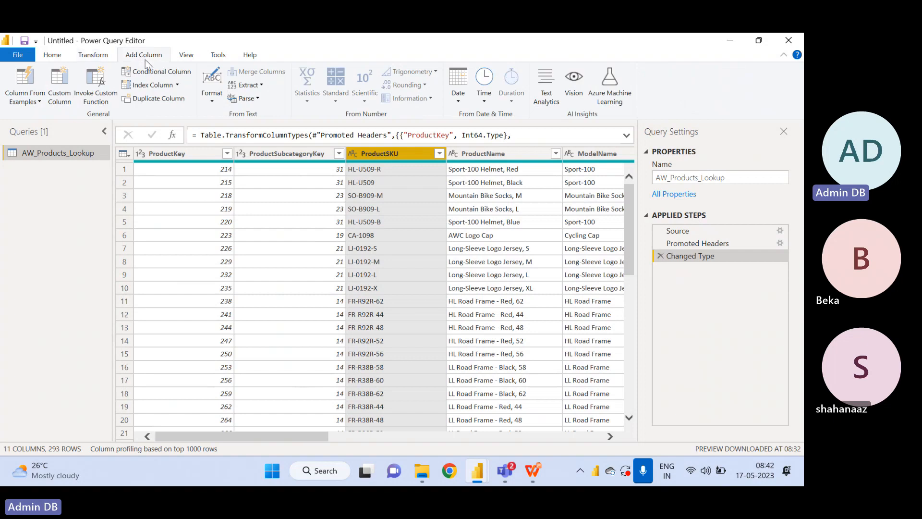
{"action": "left_click", "coordinate": [213, 102]}
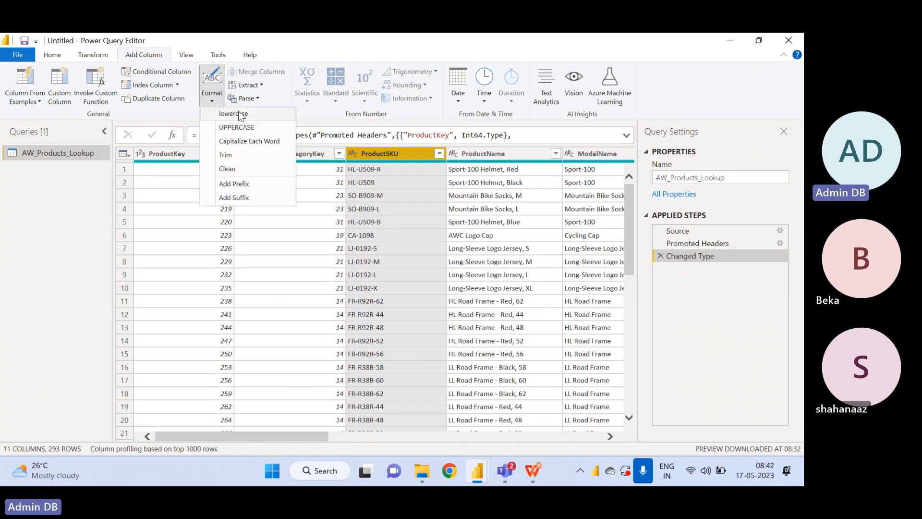
{"action": "left_click", "coordinate": [214, 104]}
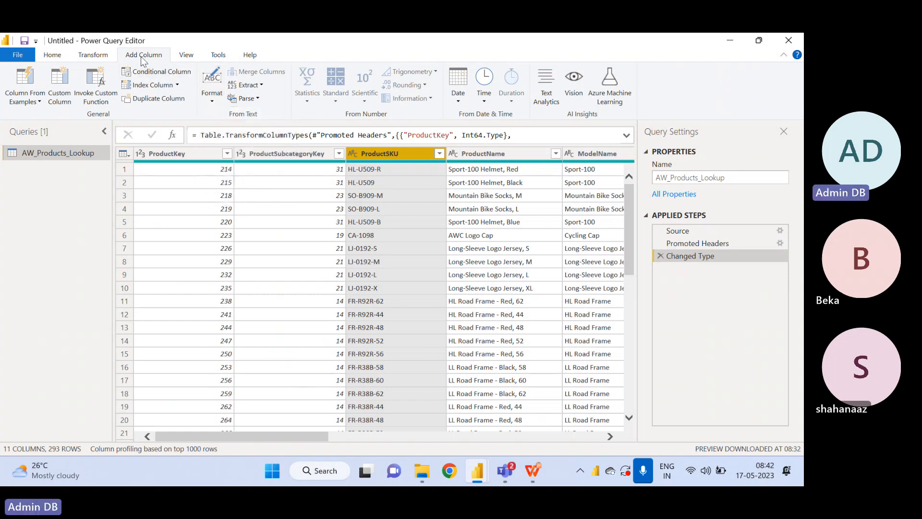
{"action": "left_click", "coordinate": [95, 56]}
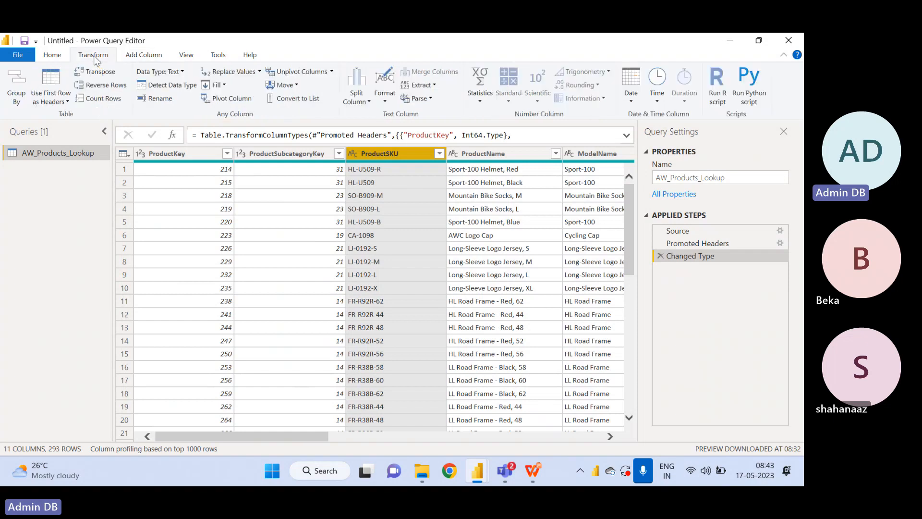
Convert the ProductSKU column's text to uppercase in place
{"action": "left_click", "coordinate": [386, 101]}
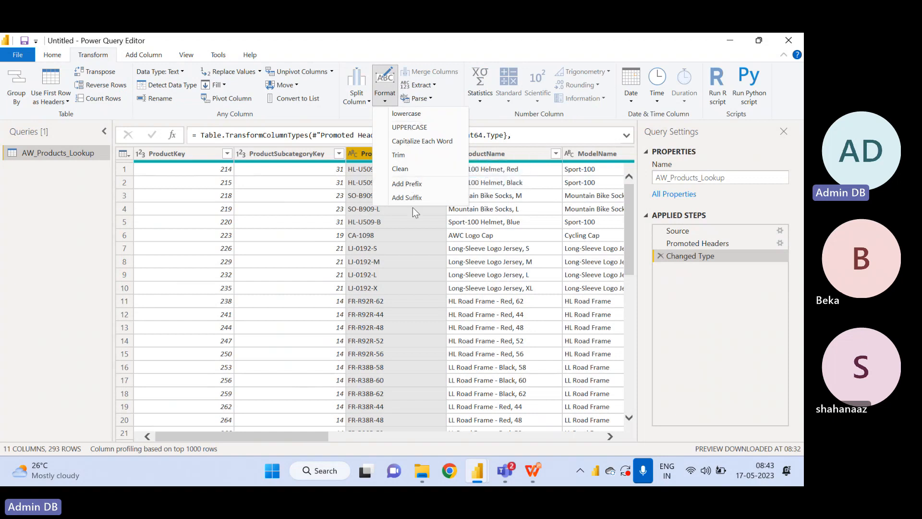
{"action": "left_click", "coordinate": [300, 42]}
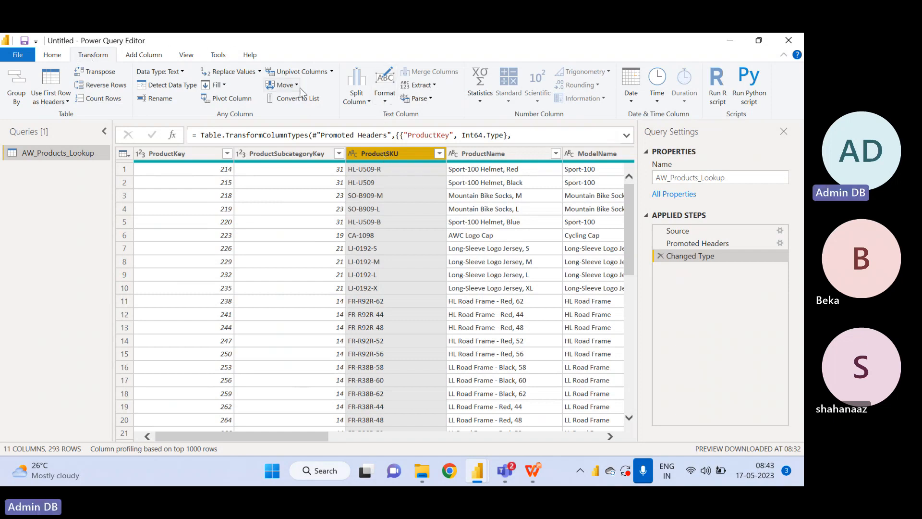
{"action": "left_click", "coordinate": [385, 102]}
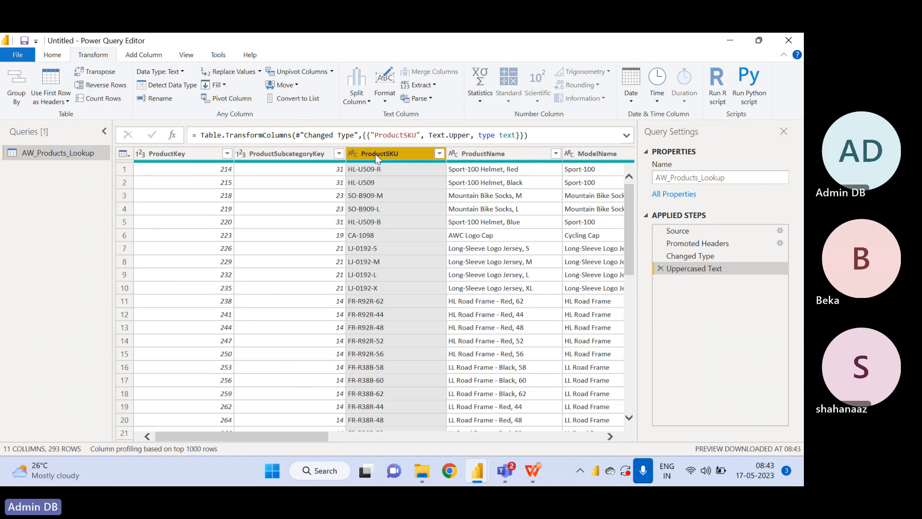
Add a new column containing the uppercase version of ProductSKU
{"action": "left_click", "coordinate": [135, 58]}
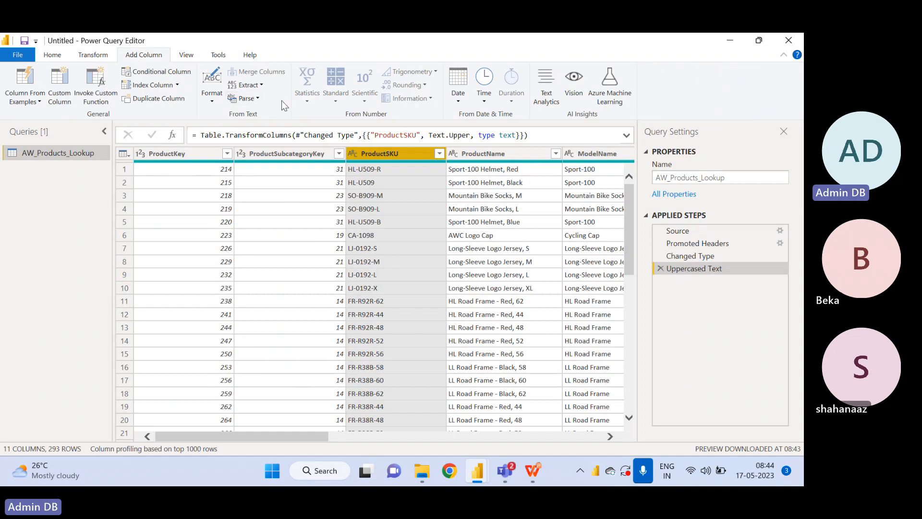
{"action": "left_click", "coordinate": [210, 100]}
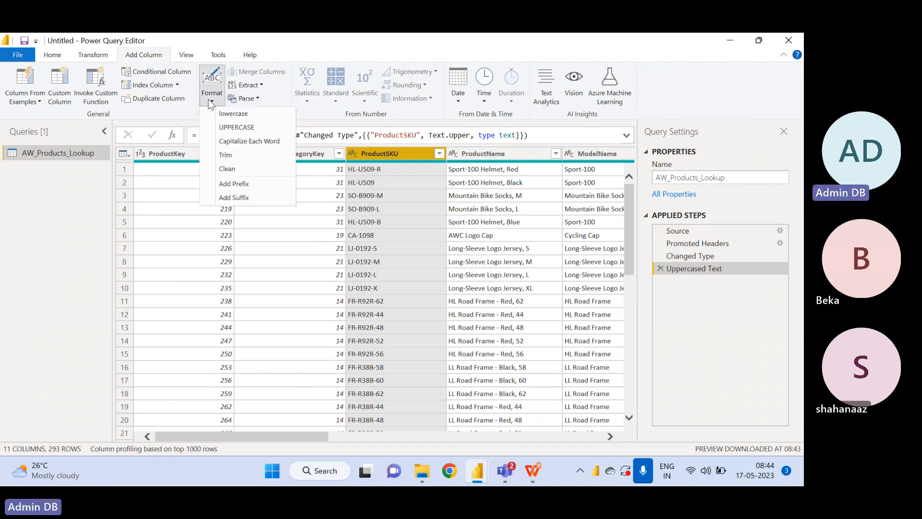
{"action": "left_click", "coordinate": [232, 126]}
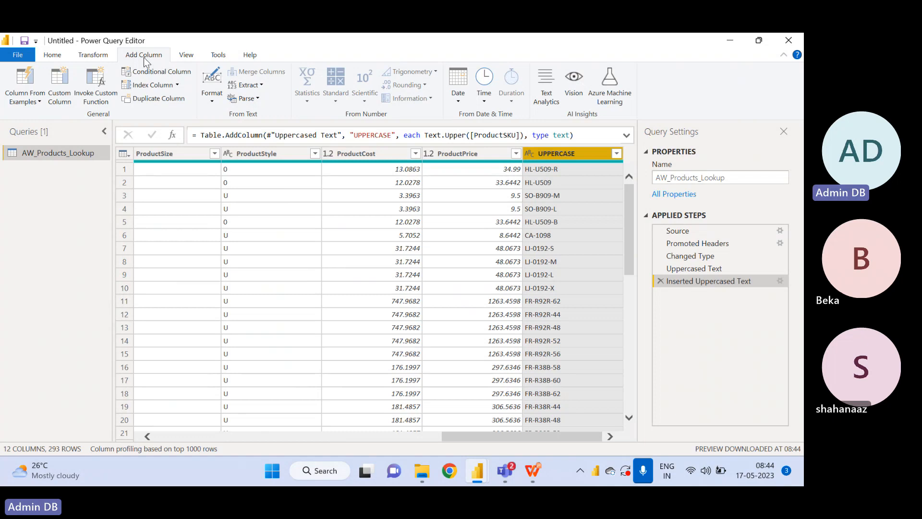
Compare the text Format options for adding a column with those for transforming one, and check the original ProductSKU column
{"action": "left_click", "coordinate": [211, 102]}
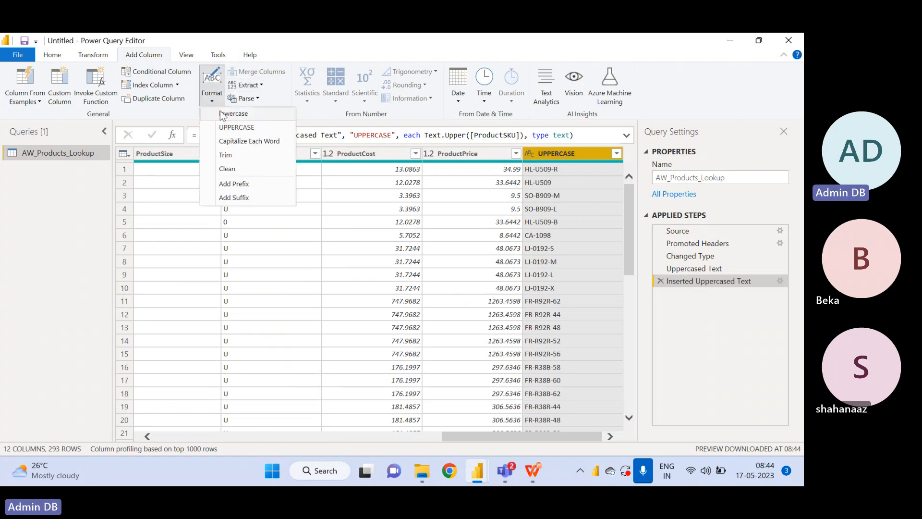
{"action": "left_click", "coordinate": [210, 100]}
{"action": "left_click", "coordinate": [86, 55]}
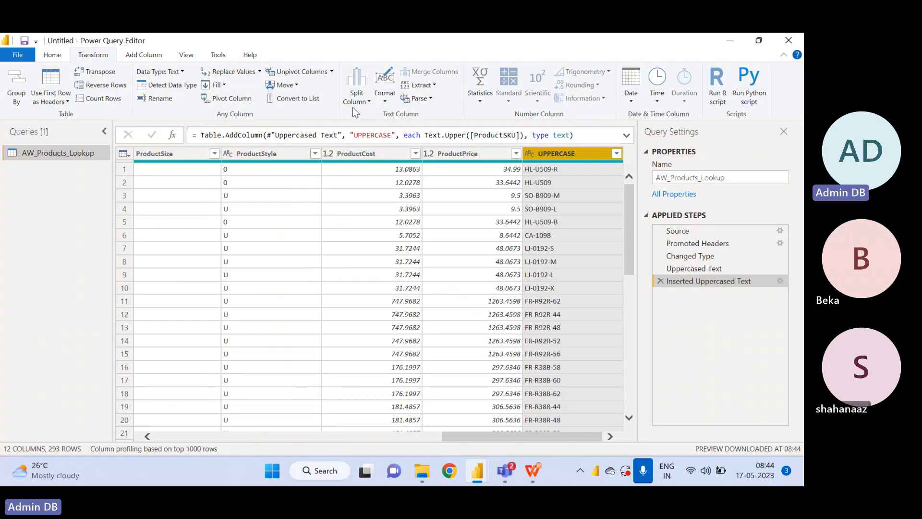
{"action": "left_click", "coordinate": [385, 93]}
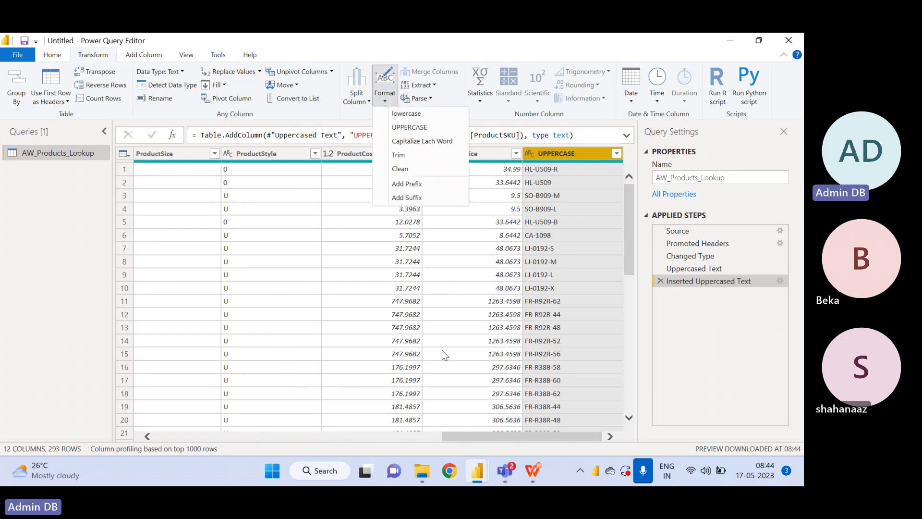
{"action": "left_click", "coordinate": [475, 433]}
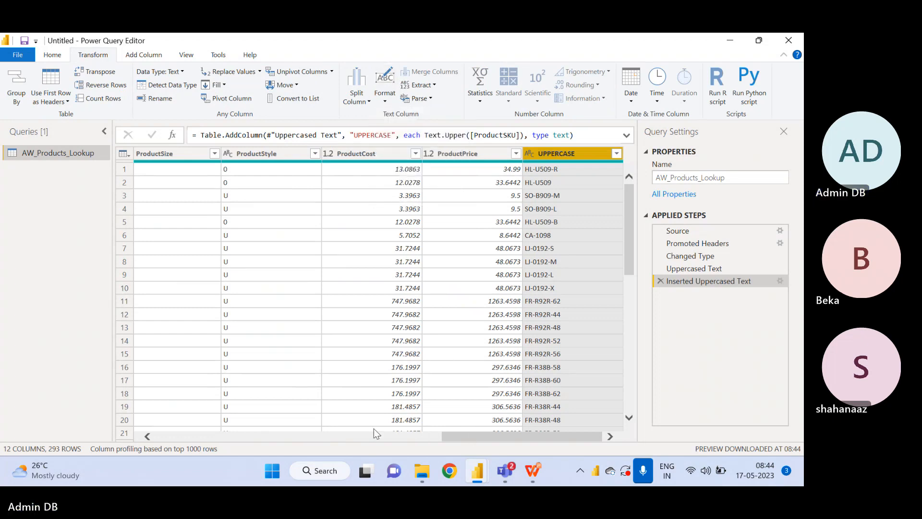
{"action": "left_click_drag", "start_coordinate": [448, 437], "coordinate": [161, 384]}
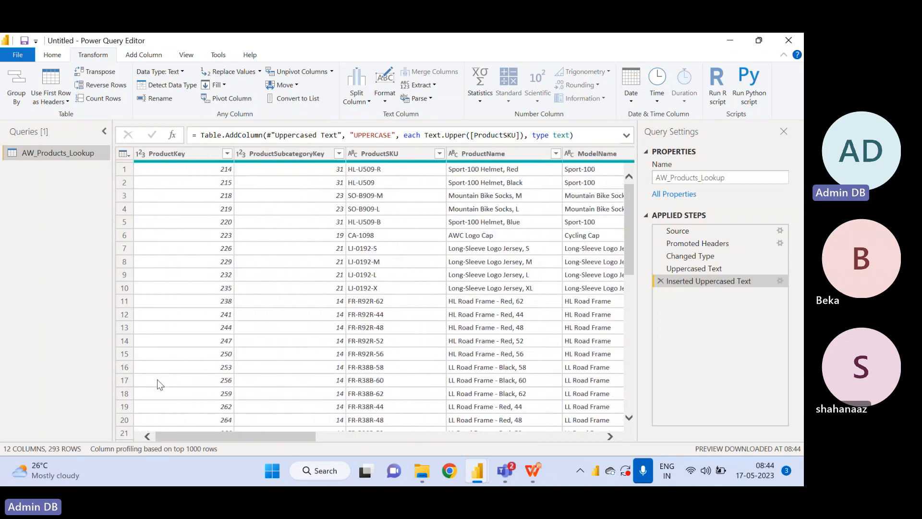
{"action": "left_click", "coordinate": [138, 59]}
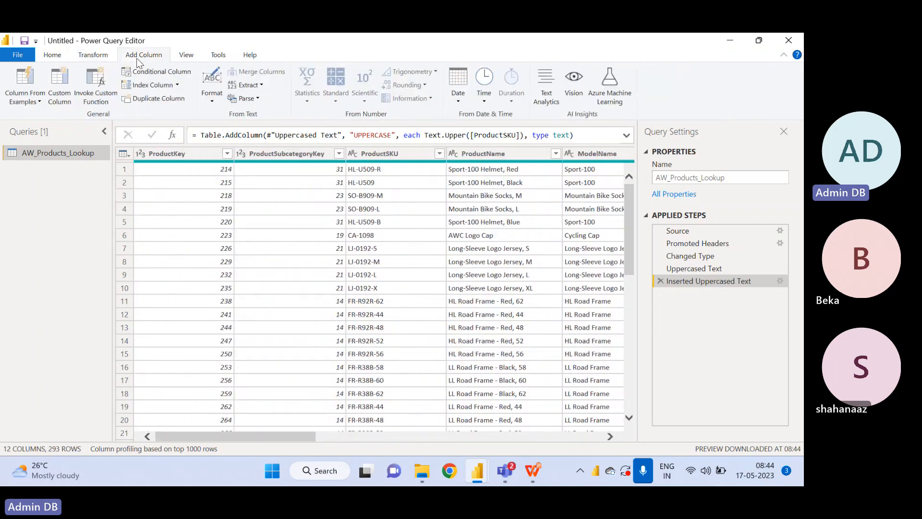
{"action": "left_click", "coordinate": [92, 57]}
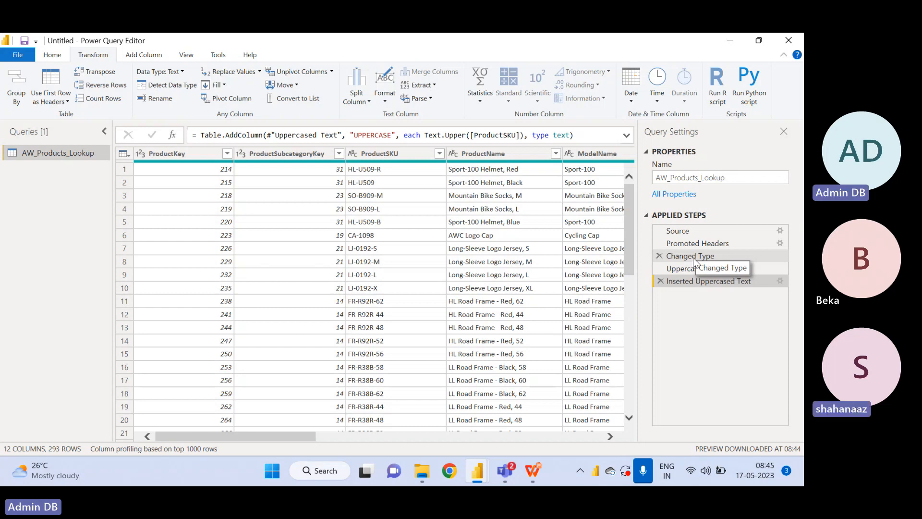
Review the formula and data preview of the Source, Promoted Headers, Changed Type and Uppercased Text applied steps
{"action": "left_click", "coordinate": [683, 232]}
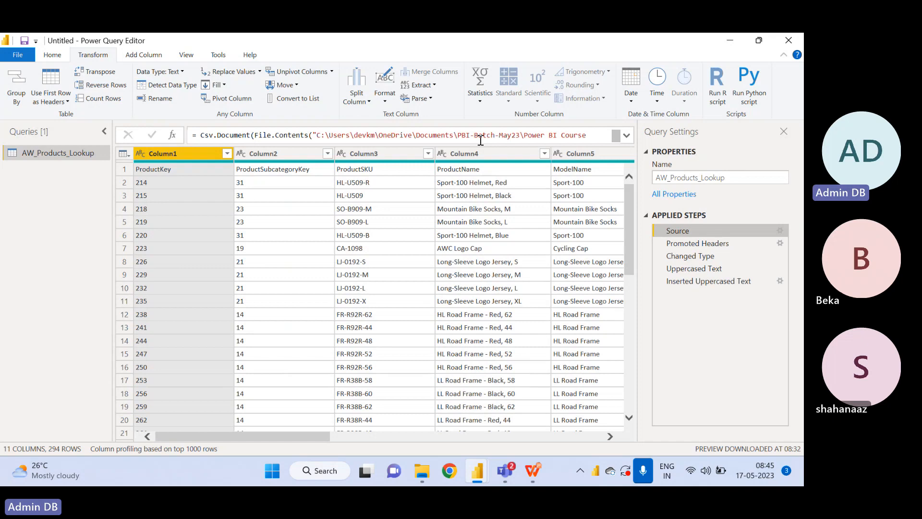
{"action": "left_click", "coordinate": [626, 136]}
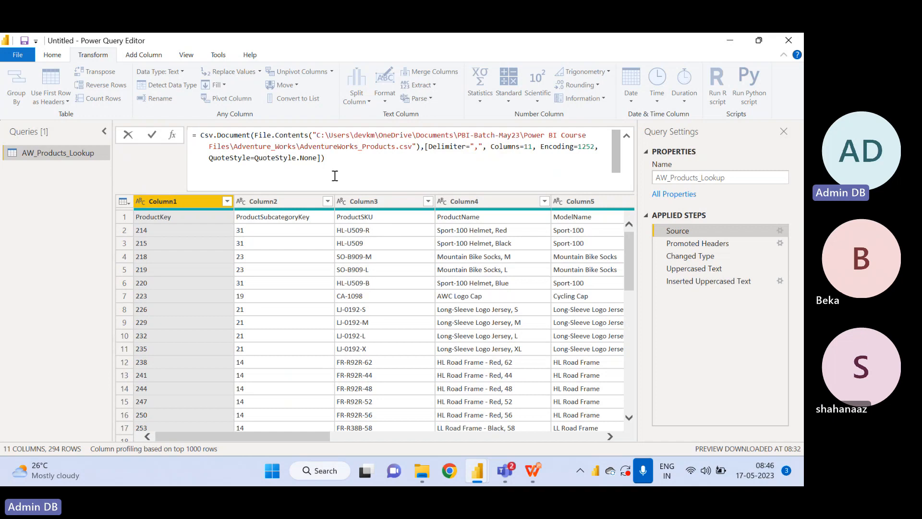
{"action": "left_click", "coordinate": [686, 250]}
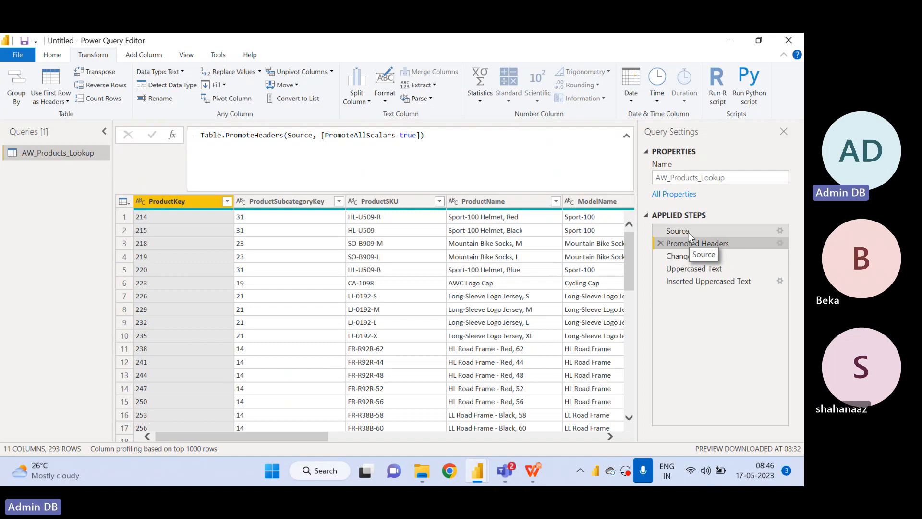
{"action": "left_click", "coordinate": [689, 232]}
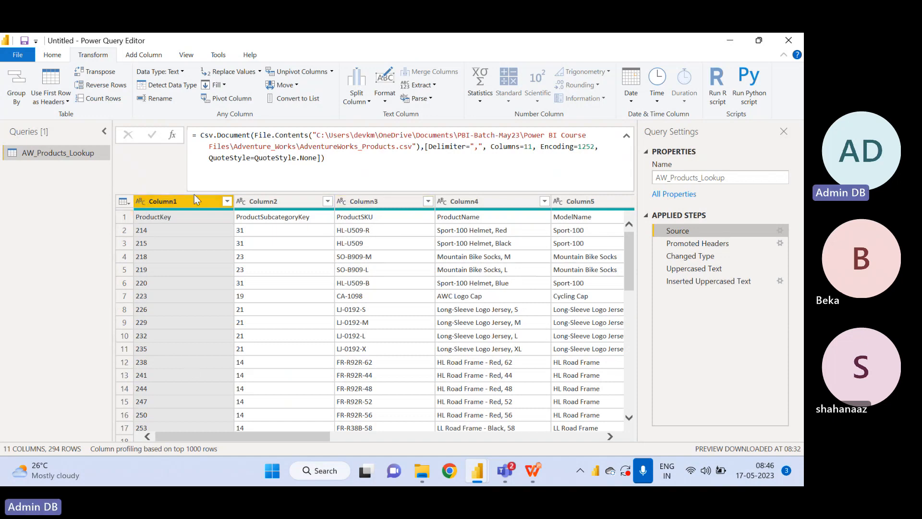
{"action": "left_click", "coordinate": [410, 206], "text": "ctrl"}
{"action": "left_click", "coordinate": [698, 247]}
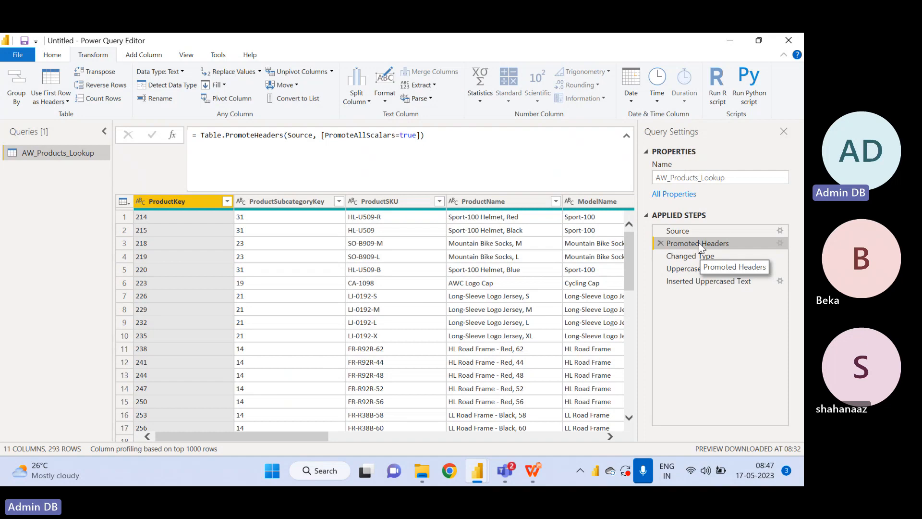
{"action": "left_click", "coordinate": [53, 58]}
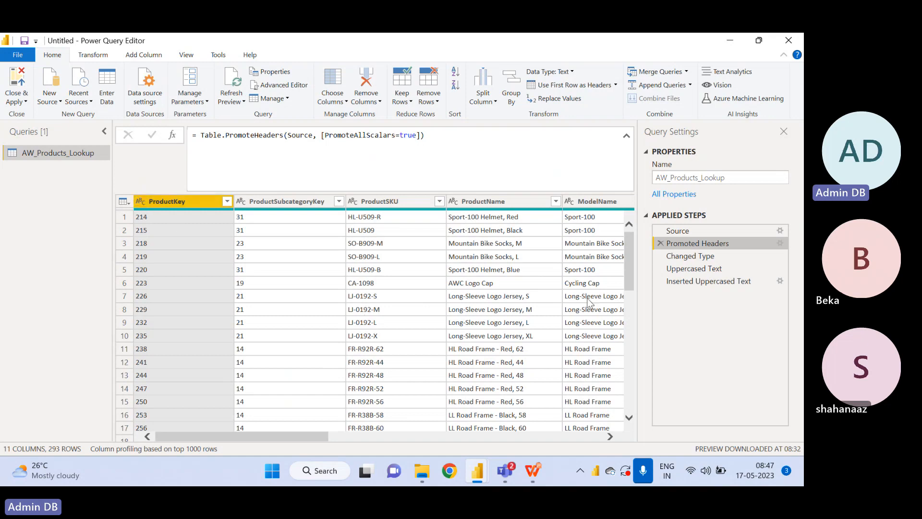
{"action": "left_click", "coordinate": [697, 261]}
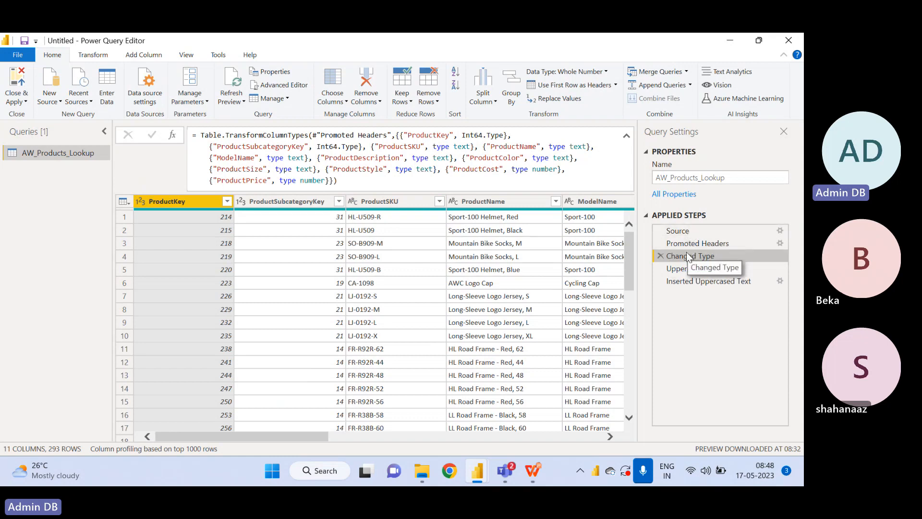
{"action": "left_click", "coordinate": [691, 268]}
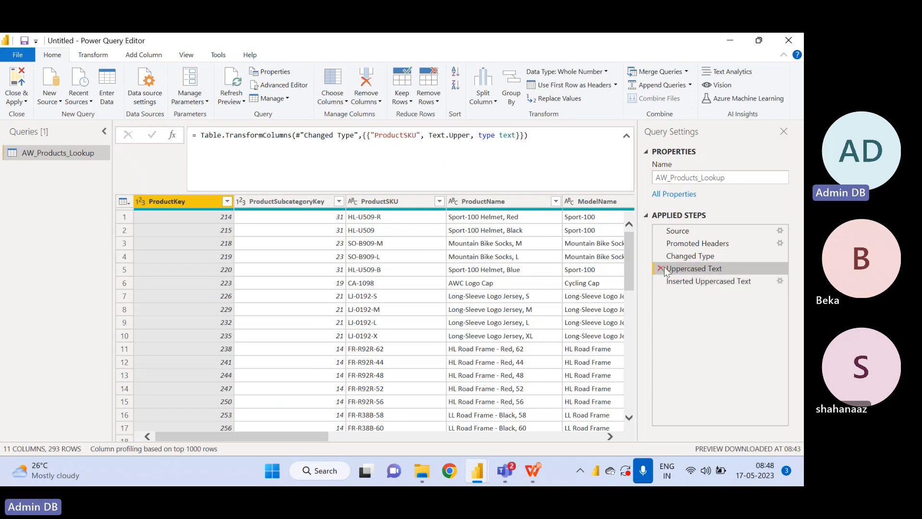
Delete the Inserted Uppercased Text and Uppercased Text applied steps, and collapse the formula display
{"action": "left_click", "coordinate": [662, 271]}
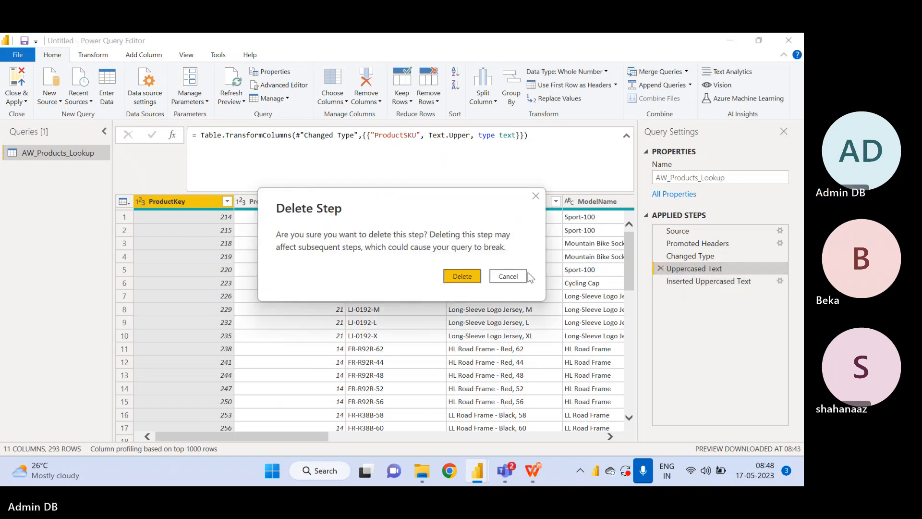
{"action": "left_click", "coordinate": [505, 278]}
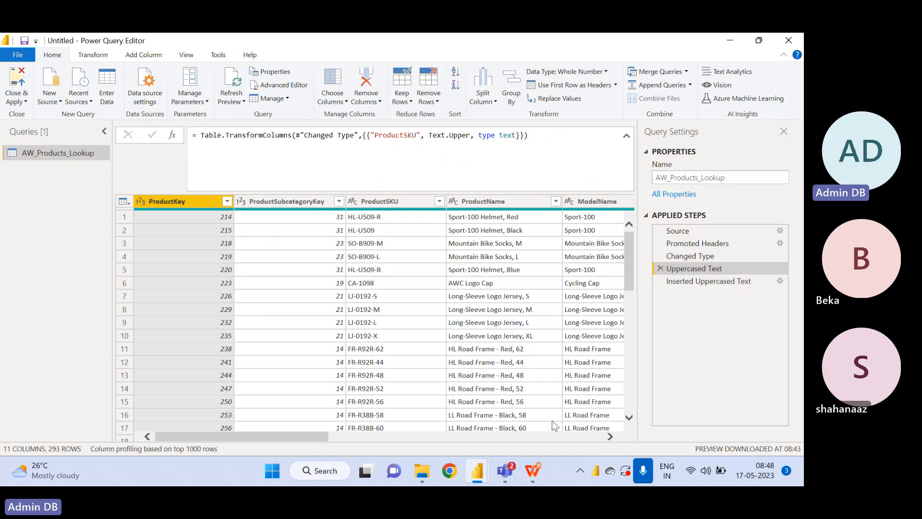
{"action": "left_click", "coordinate": [660, 281]}
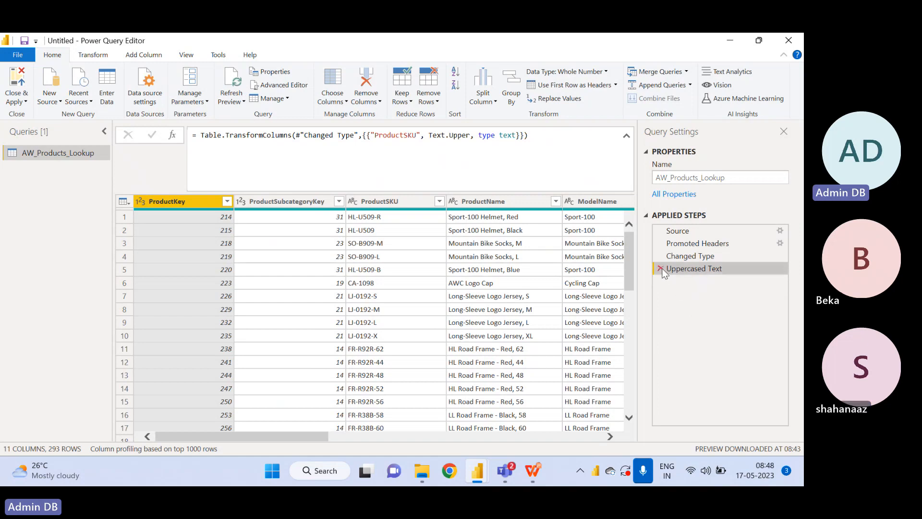
{"action": "left_click", "coordinate": [661, 268]}
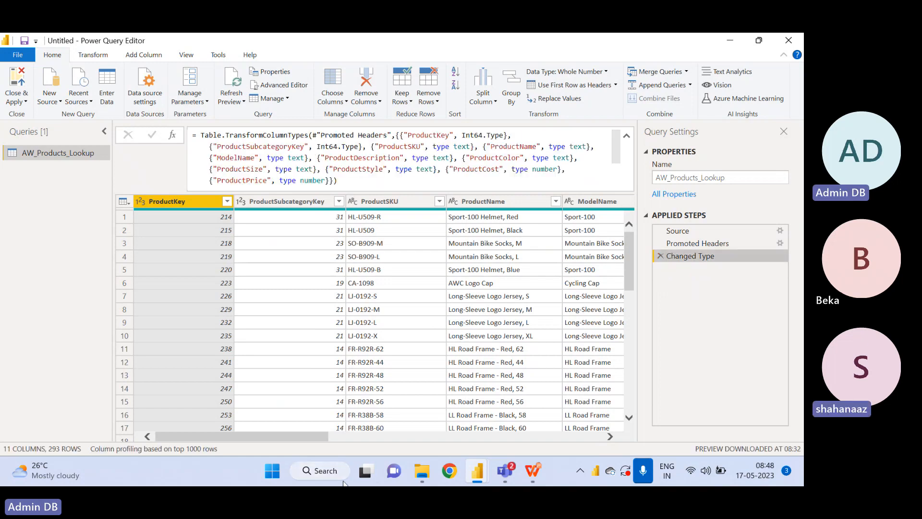
{"action": "left_click", "coordinate": [626, 137]}
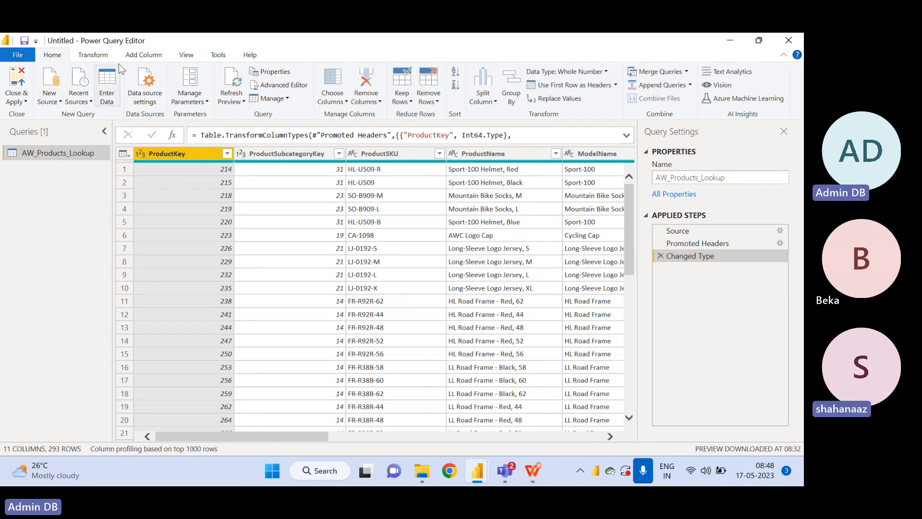
Examine the distinct values in the ProductSize column and the full contents of sample ProductDescription and ProductSKU cells
{"action": "left_click", "coordinate": [99, 58]}
{"action": "left_click", "coordinate": [137, 58]}
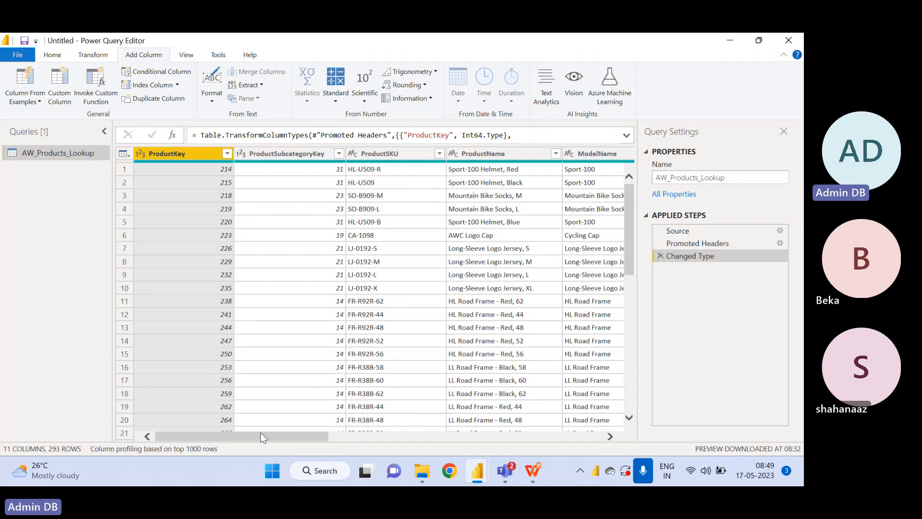
{"action": "left_click_drag", "start_coordinate": [255, 437], "coordinate": [452, 465]}
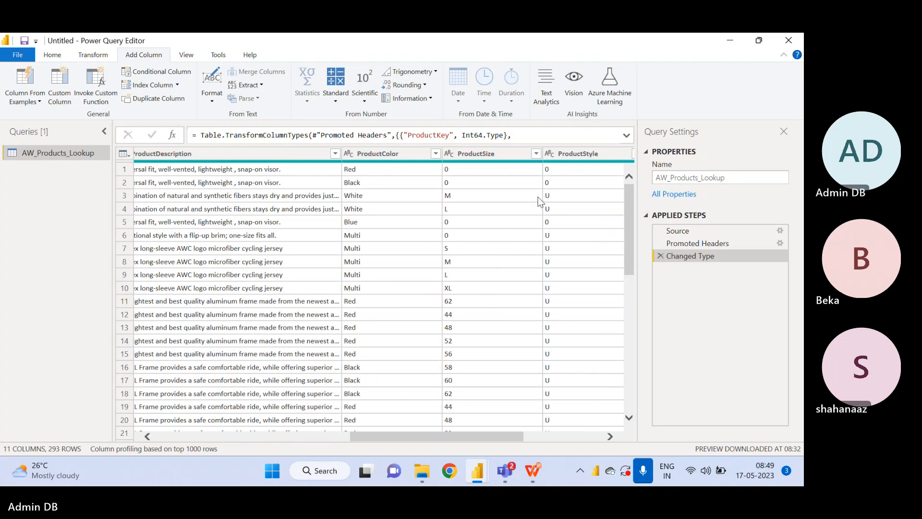
{"action": "left_click", "coordinate": [506, 150]}
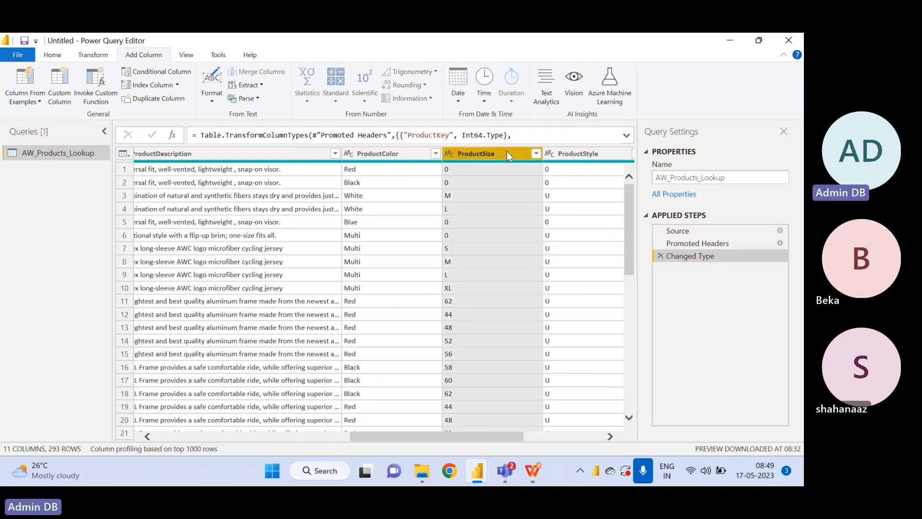
{"action": "left_click", "coordinate": [537, 153]}
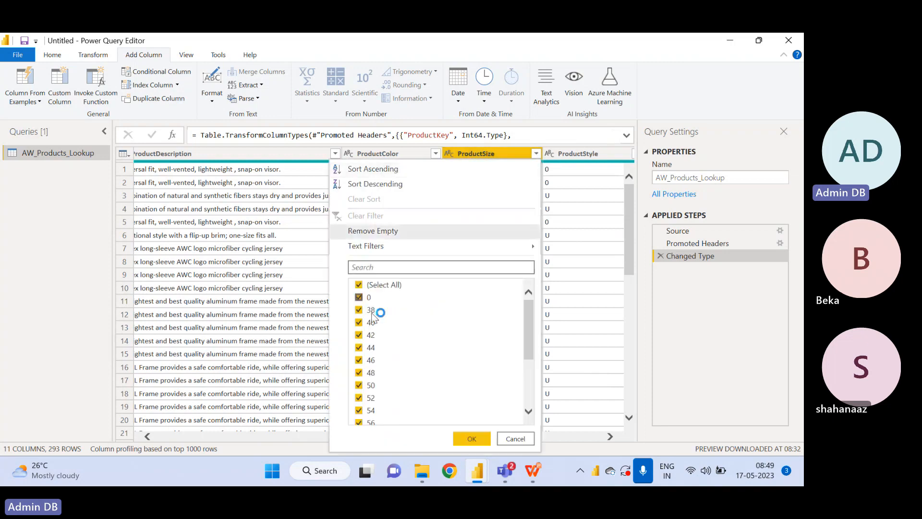
{"action": "left_click_drag", "start_coordinate": [528, 324], "coordinate": [517, 381]}
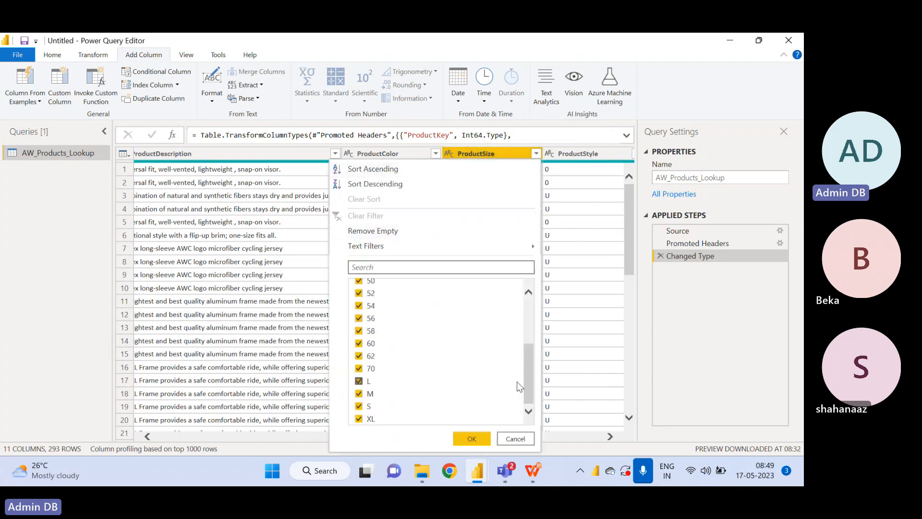
{"action": "left_click", "coordinate": [512, 439]}
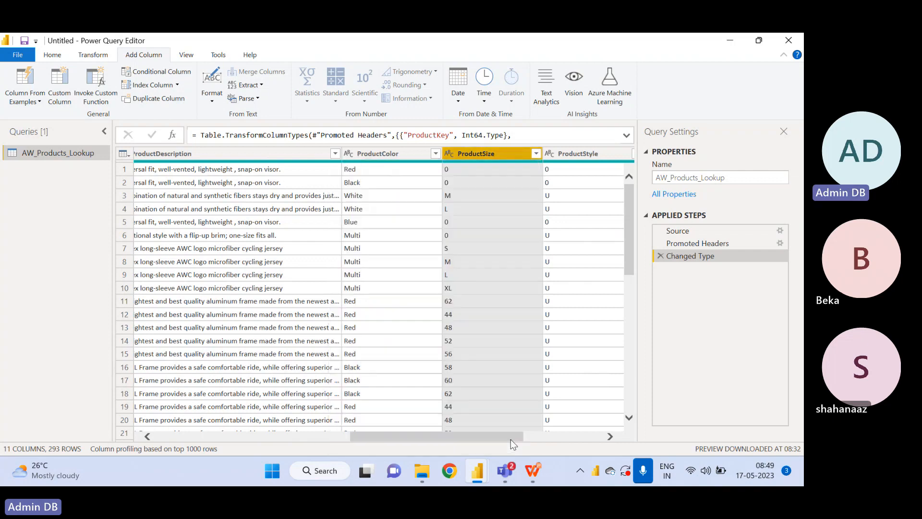
{"action": "left_click", "coordinate": [168, 212]}
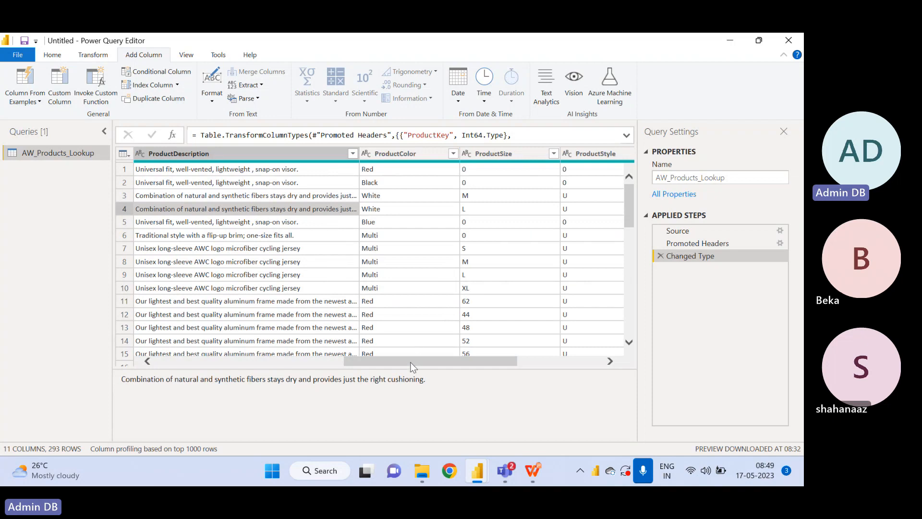
{"action": "left_click_drag", "start_coordinate": [412, 367], "coordinate": [269, 342]}
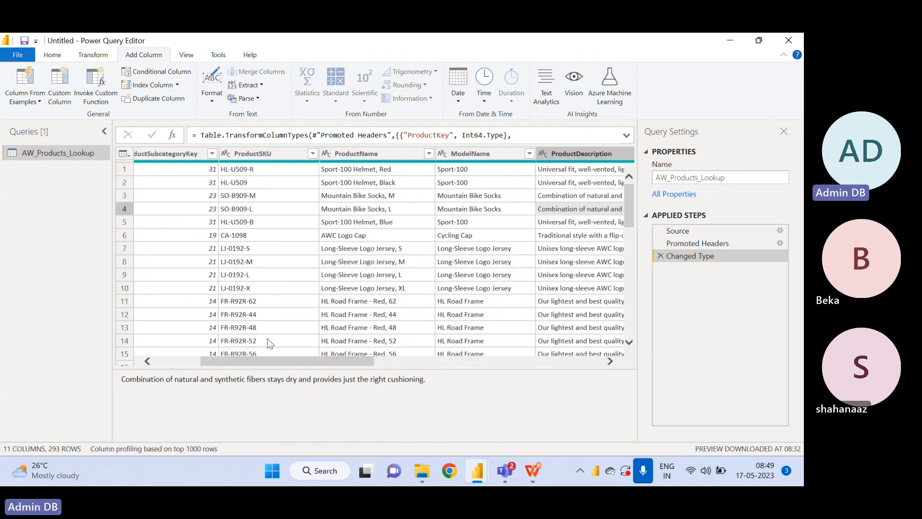
{"action": "left_click", "coordinate": [239, 197]}
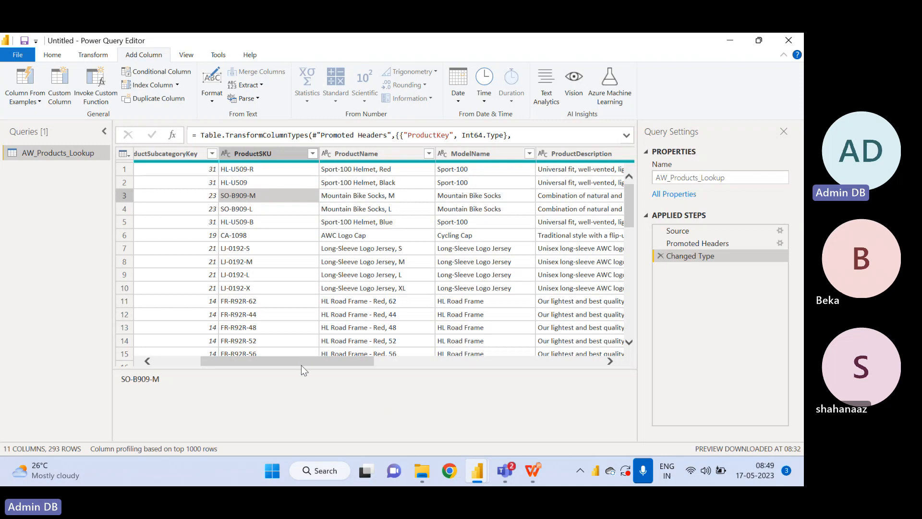
Check the mixed values in the ProductSize column, try removing the column, and delete the resulting applied step
{"action": "left_click_drag", "start_coordinate": [301, 361], "coordinate": [461, 387]}
{"action": "left_click", "coordinate": [435, 184]}
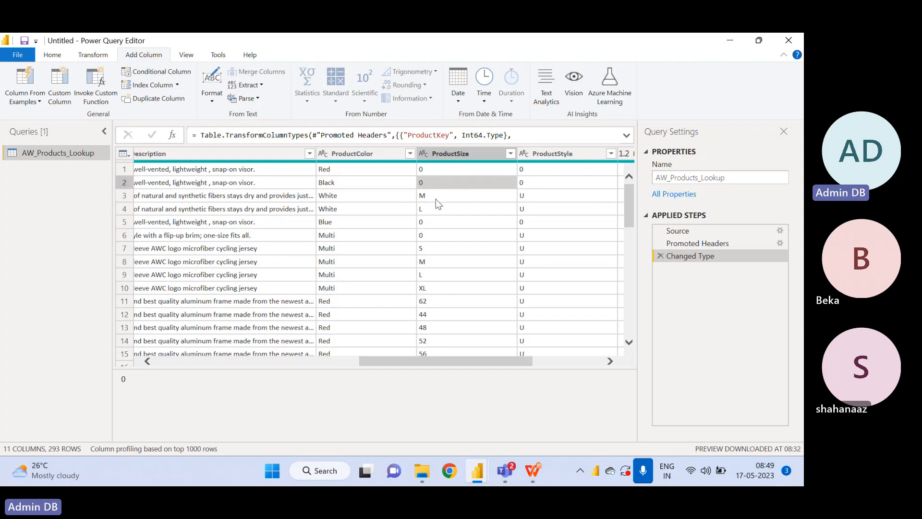
{"action": "left_click", "coordinate": [436, 198]}
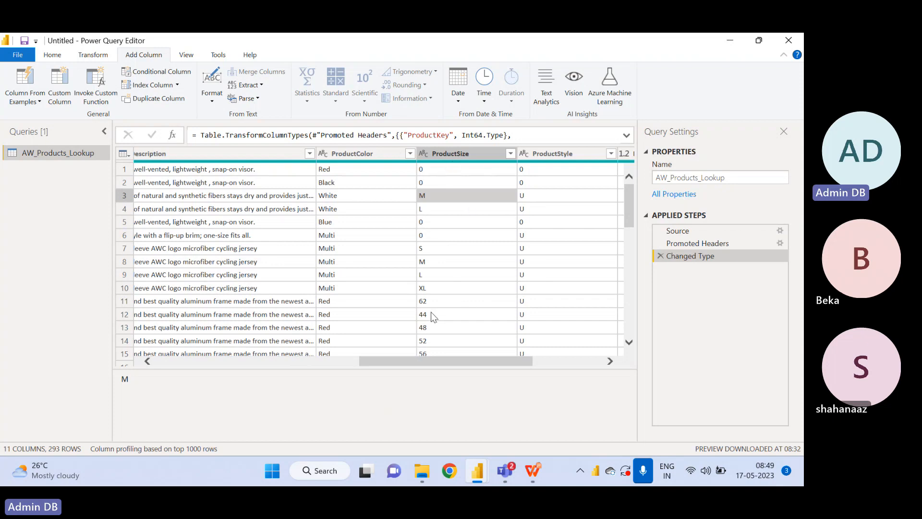
{"action": "left_click", "coordinate": [457, 154]}
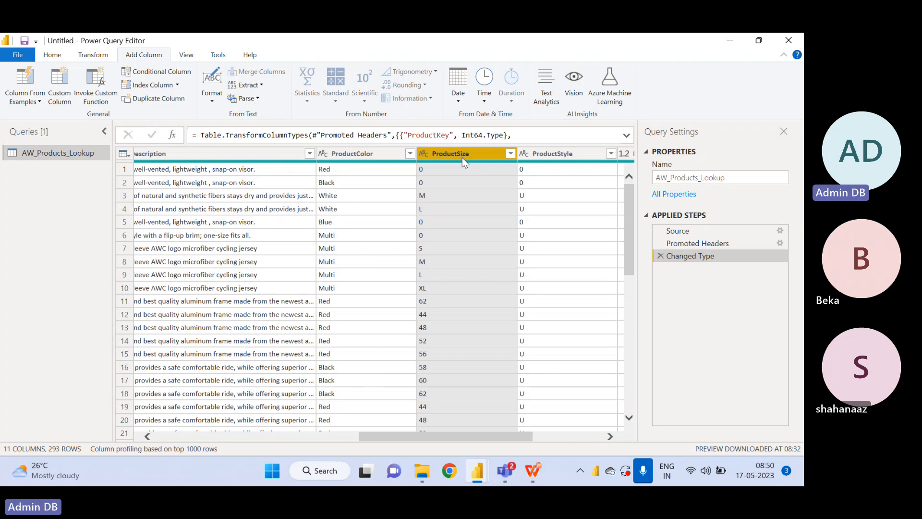
{"action": "left_click", "coordinate": [53, 56]}
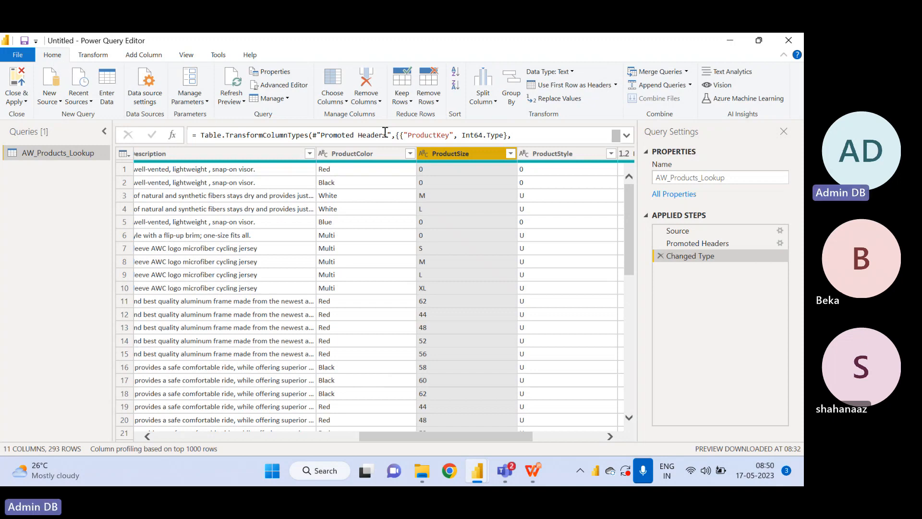
{"action": "left_click", "coordinate": [377, 102]}
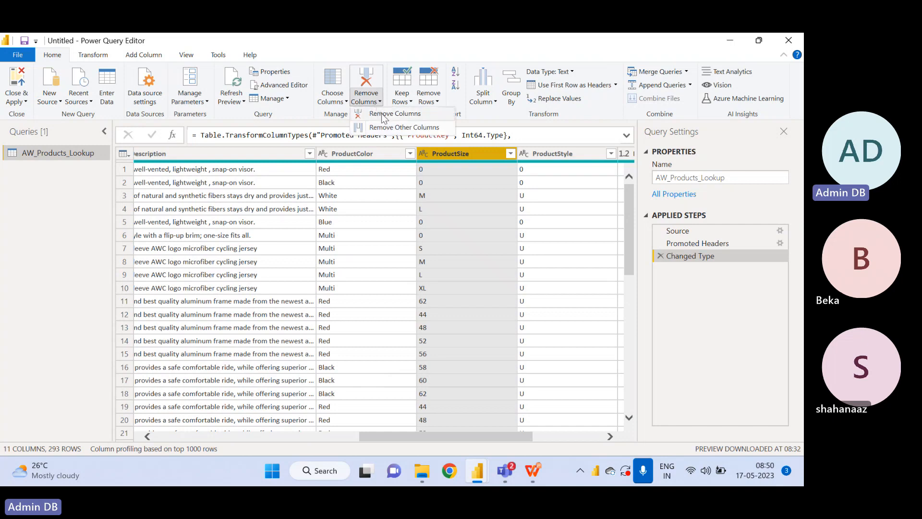
{"action": "left_click", "coordinate": [384, 115]}
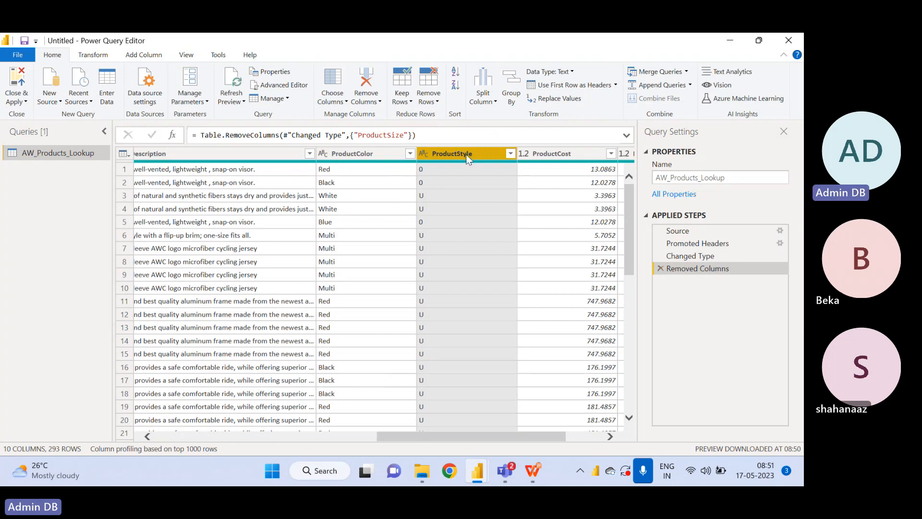
{"action": "left_click", "coordinate": [661, 268]}
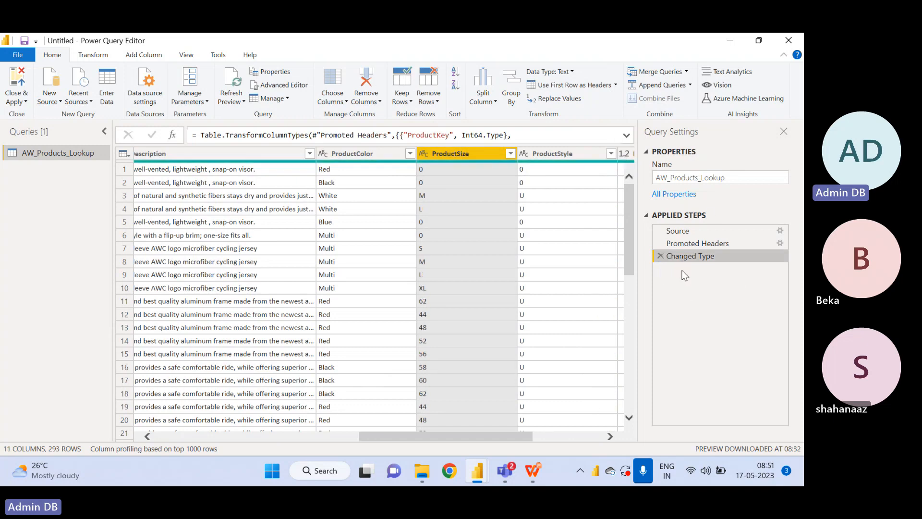
Remove the ProductSize column from the AW_Products_Lookup query
{"action": "right_click", "coordinate": [454, 154]}
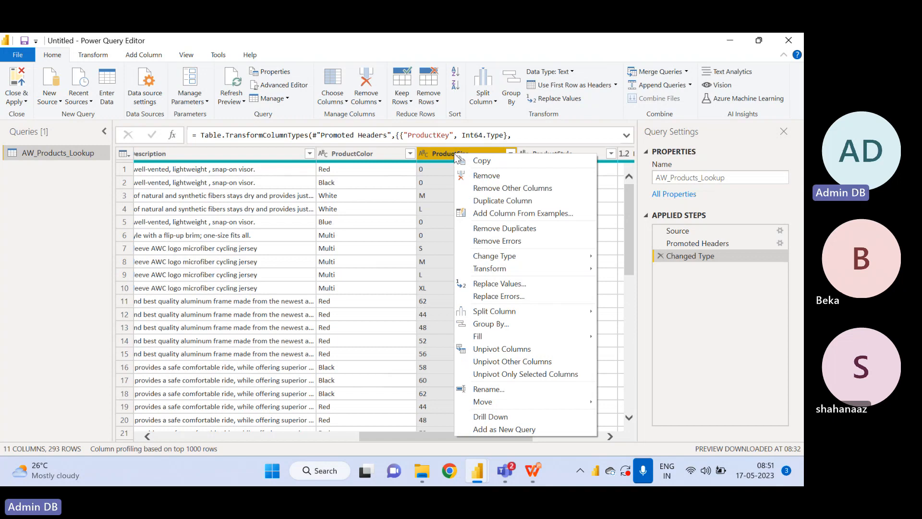
{"action": "left_click", "coordinate": [488, 176]}
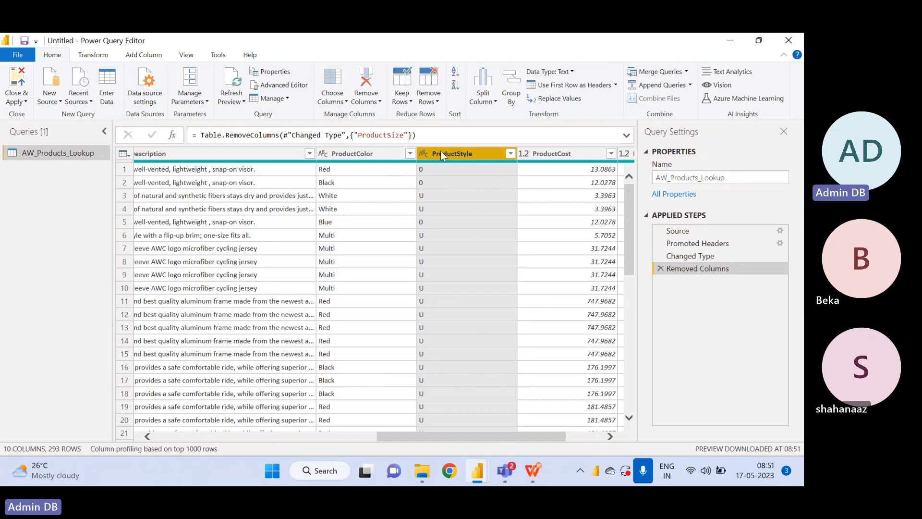
{"action": "mouse_move", "coordinate": [460, 162]}
Sort the products table by ProductKey in ascending order
{"action": "left_click_drag", "start_coordinate": [402, 439], "coordinate": [92, 371]}
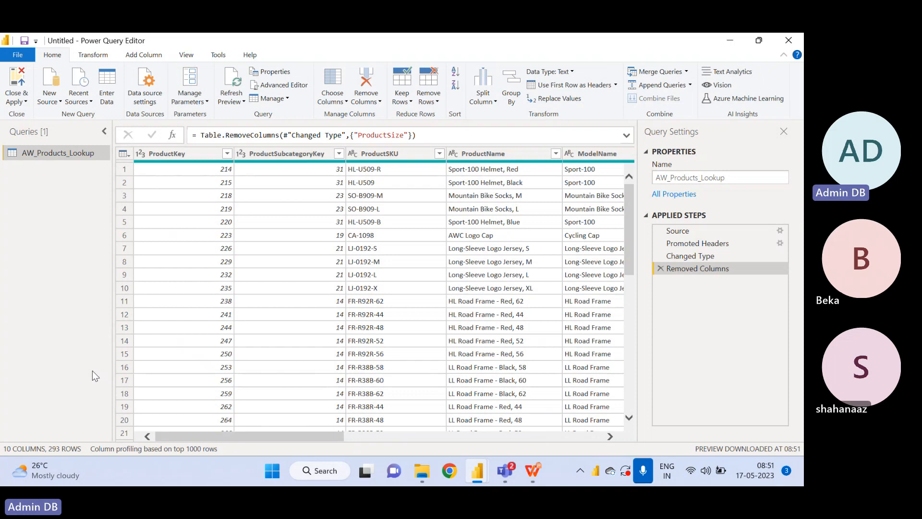
{"action": "left_click", "coordinate": [183, 154]}
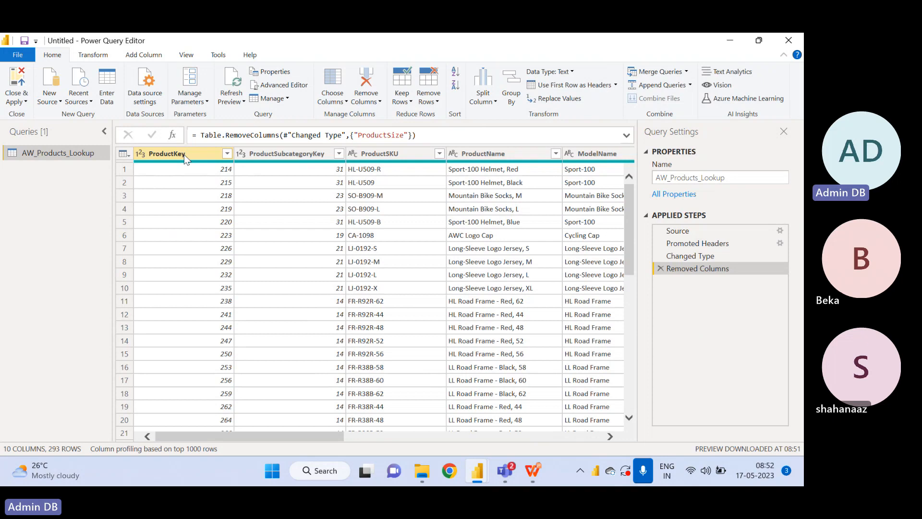
{"action": "left_click", "coordinate": [186, 158]}
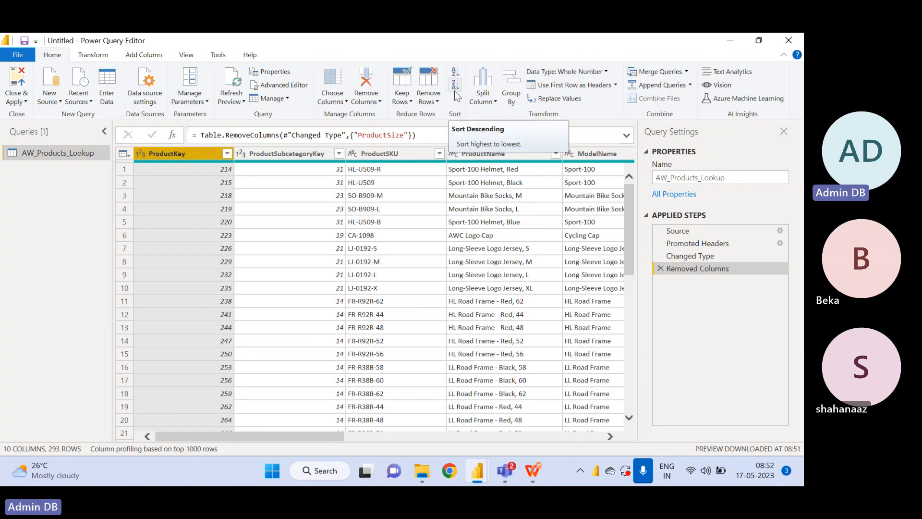
{"action": "left_click", "coordinate": [457, 72]}
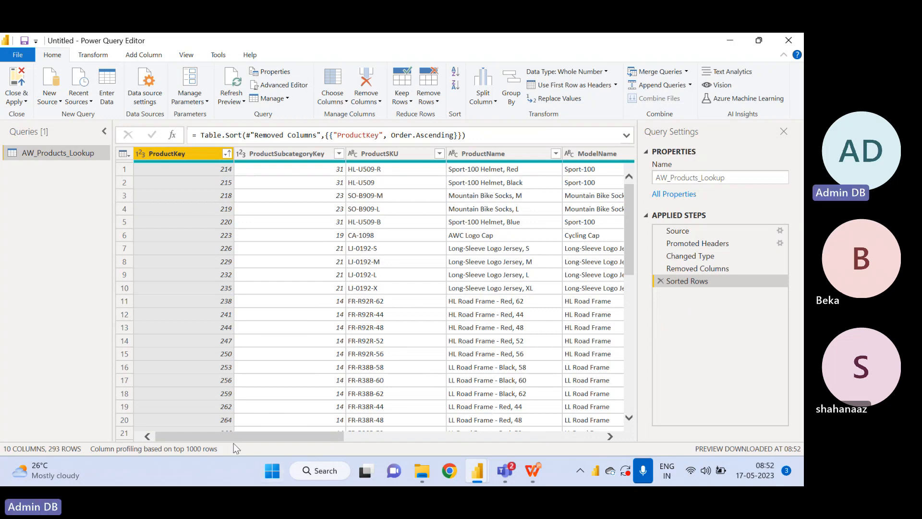
Look over the remaining product columns, close the query editor and apply the changes to the data model
{"action": "left_click_drag", "start_coordinate": [222, 438], "coordinate": [269, 436]}
{"action": "left_click_drag", "start_coordinate": [186, 442], "coordinate": [172, 462]}
{"action": "left_click_drag", "start_coordinate": [320, 439], "coordinate": [292, 452]}
{"action": "left_click", "coordinate": [17, 86]}
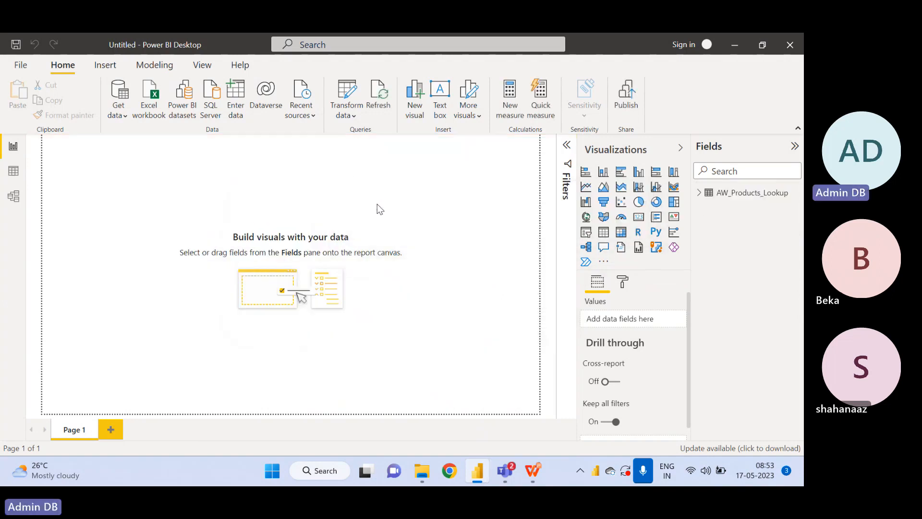
Review the AW_Products_Lookup field list in the report and the loaded rows in the Data view
{"action": "left_click", "coordinate": [728, 197]}
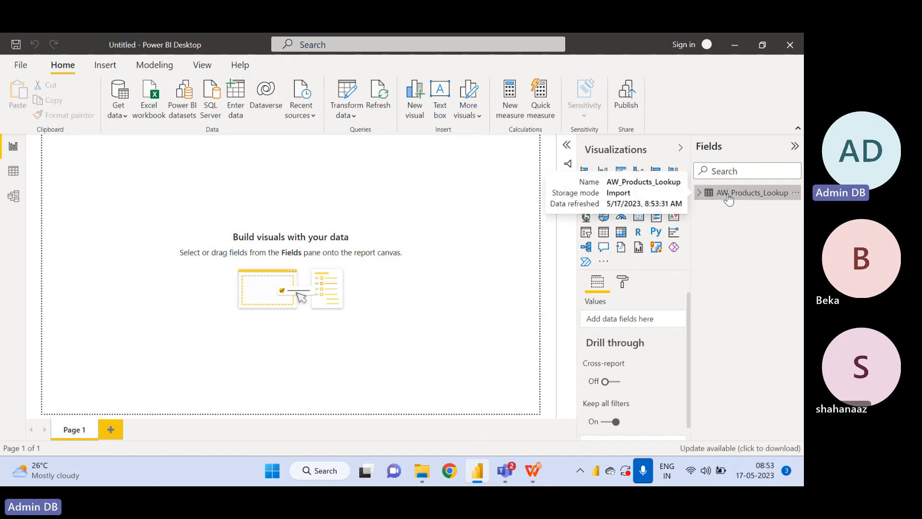
{"action": "left_click", "coordinate": [700, 194]}
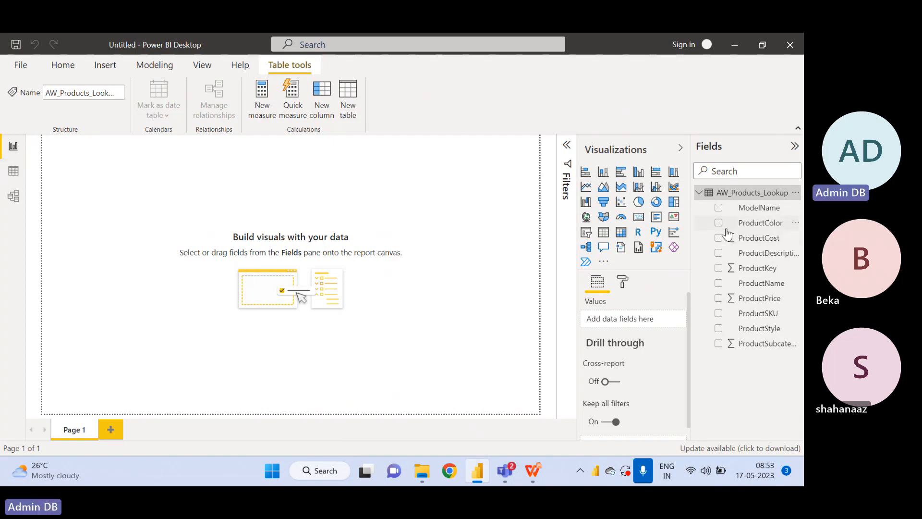
{"action": "left_click", "coordinate": [15, 172]}
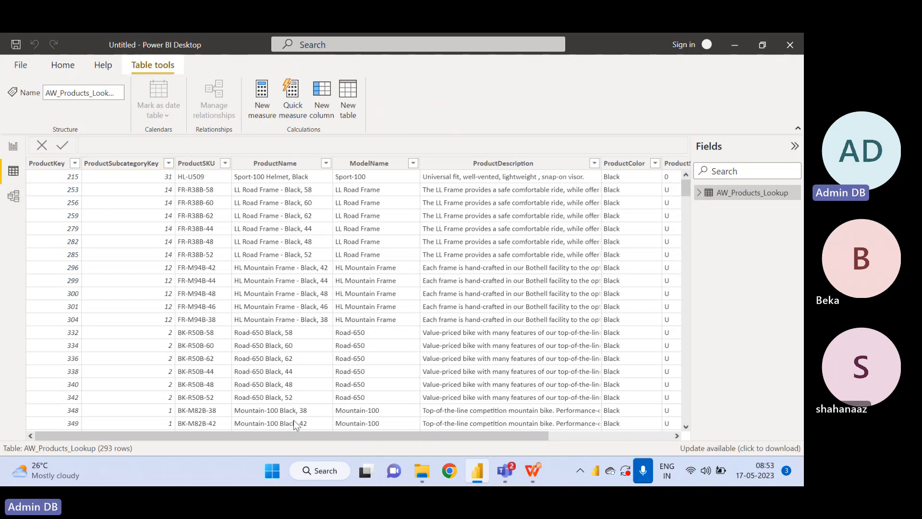
In the Model view, collapse the Properties and Fields panes and shorten the AW_Products_Lookup card to show fewer fields
{"action": "left_click", "coordinate": [13, 201]}
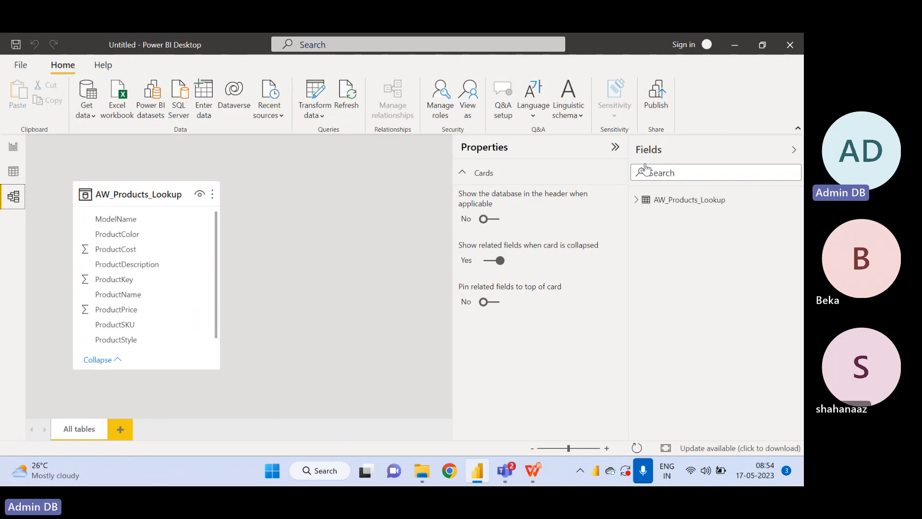
{"action": "left_click", "coordinate": [615, 147]}
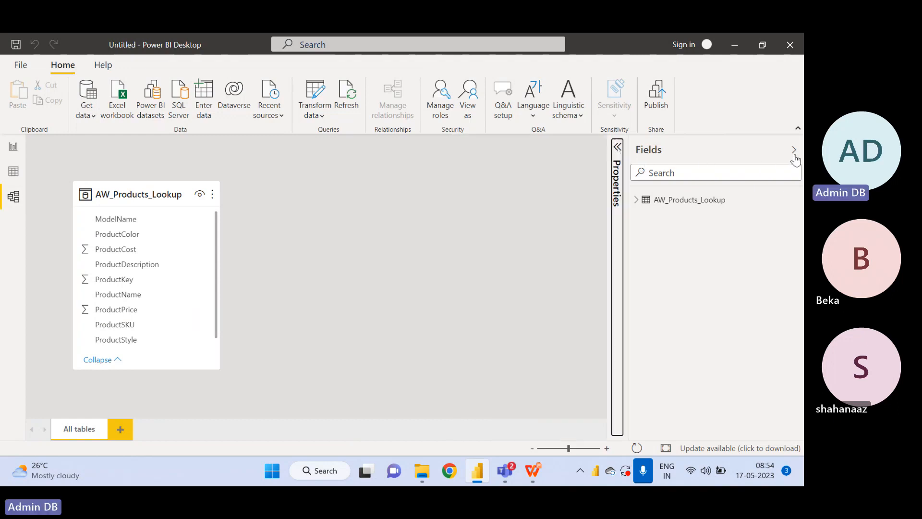
{"action": "left_click", "coordinate": [794, 150]}
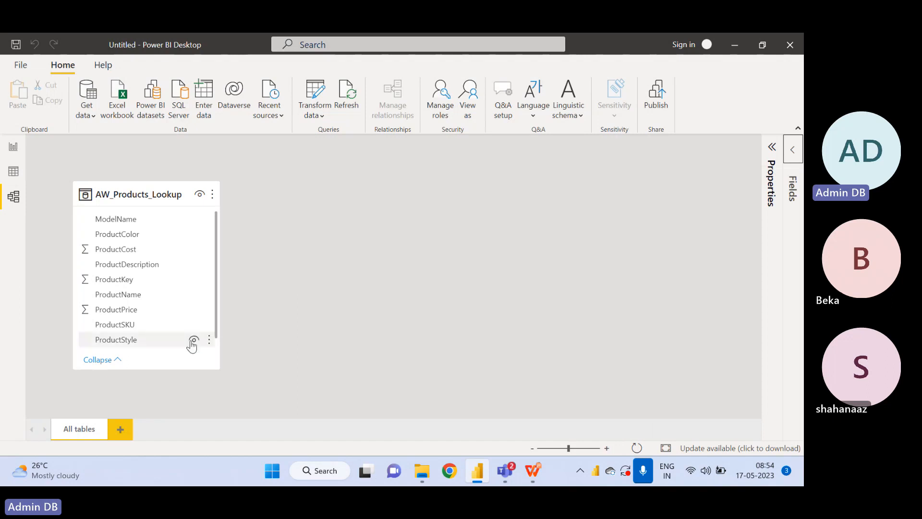
{"action": "left_click", "coordinate": [117, 361]}
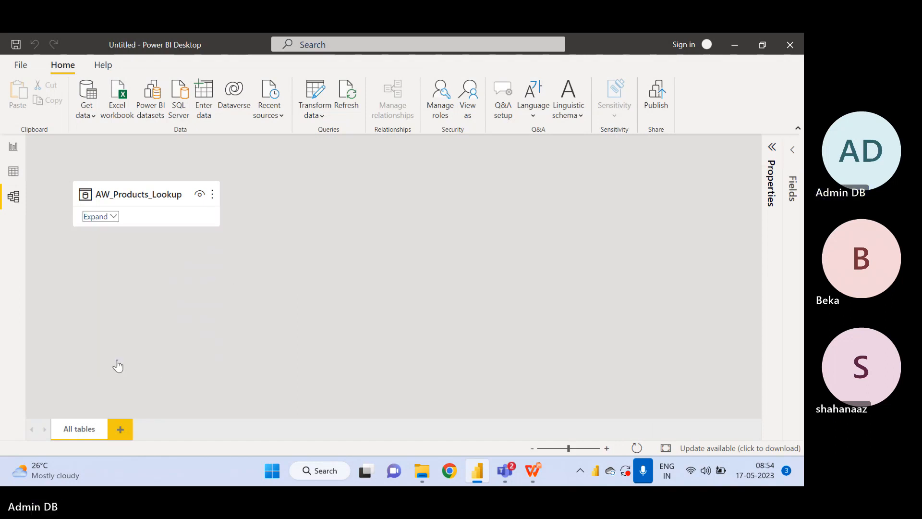
{"action": "left_click", "coordinate": [113, 217]}
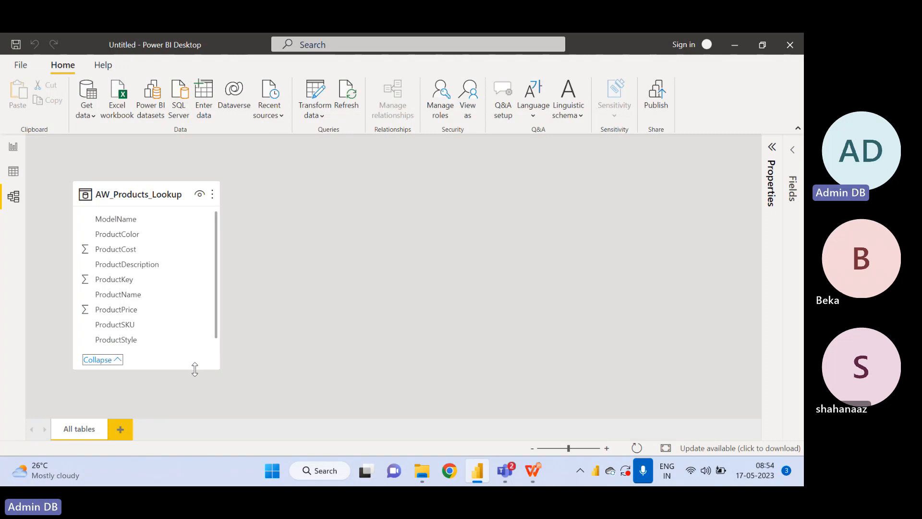
{"action": "left_click_drag", "start_coordinate": [194, 370], "coordinate": [197, 308]}
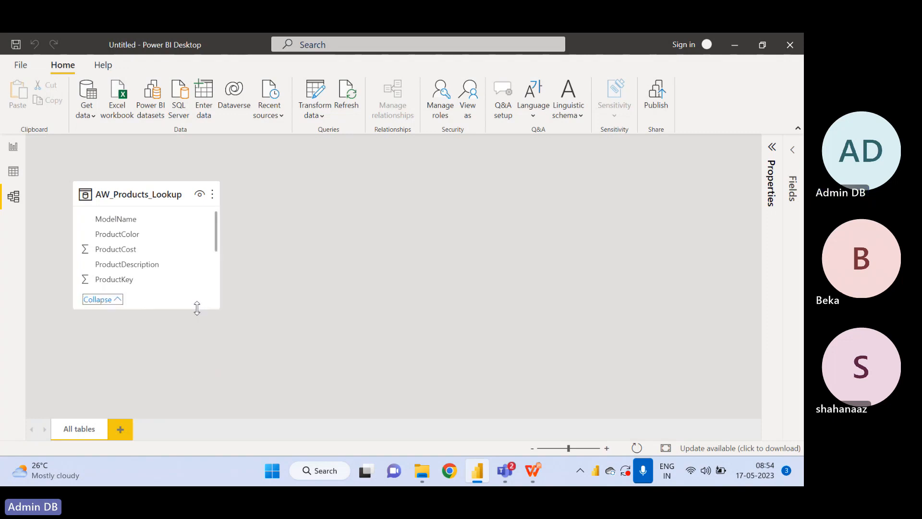
From the Report view, import the AdventureWorks_Customers CSV file and open it in the Power Query Editor for transformation
{"action": "left_click", "coordinate": [13, 146]}
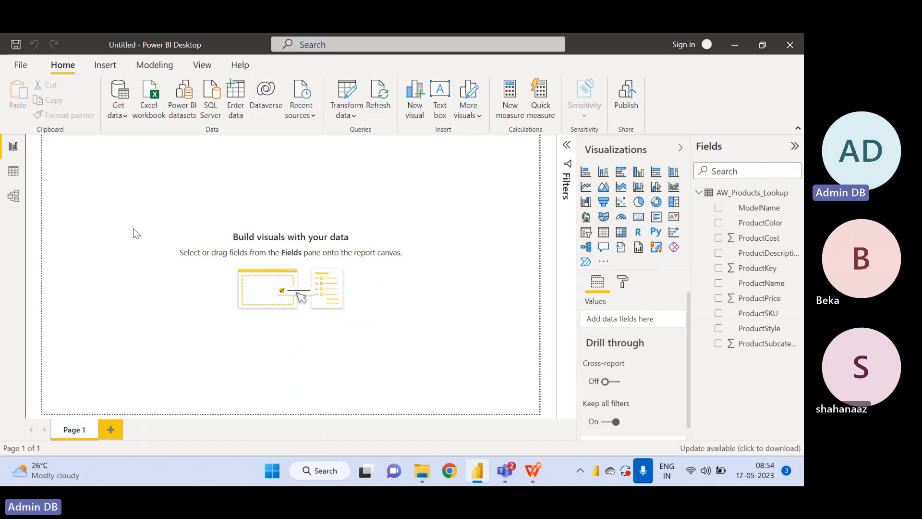
{"action": "left_click", "coordinate": [114, 120]}
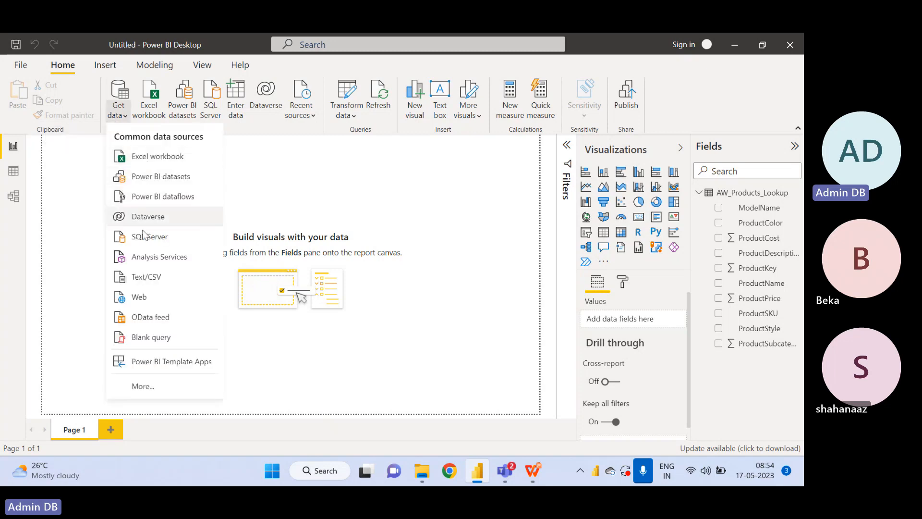
{"action": "left_click", "coordinate": [145, 283]}
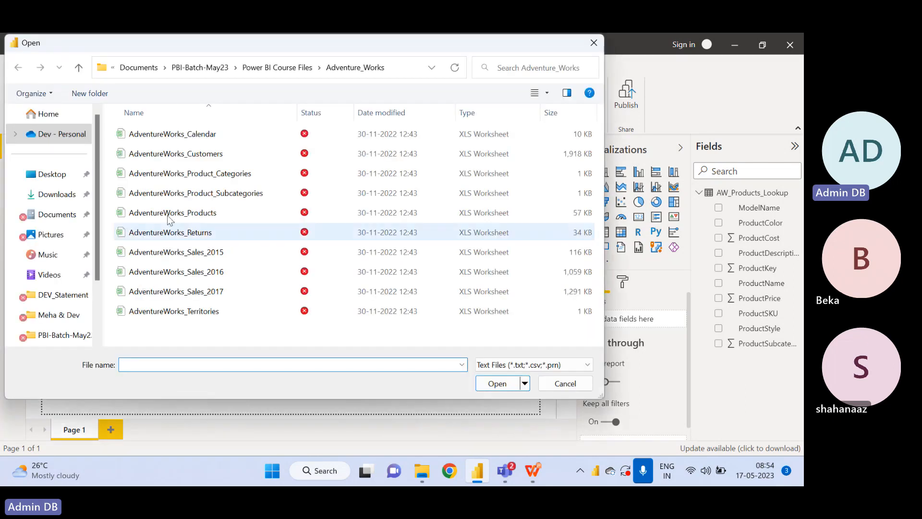
{"action": "left_click", "coordinate": [187, 155]}
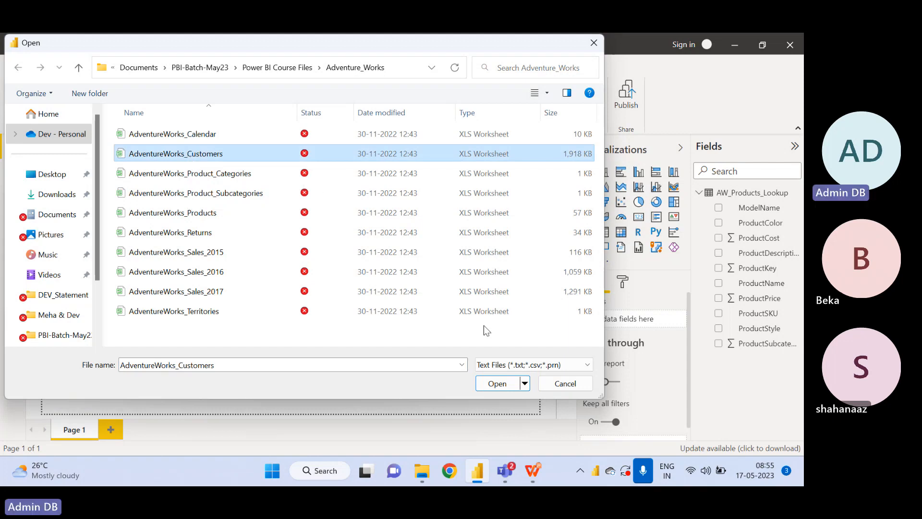
{"action": "left_click", "coordinate": [498, 384]}
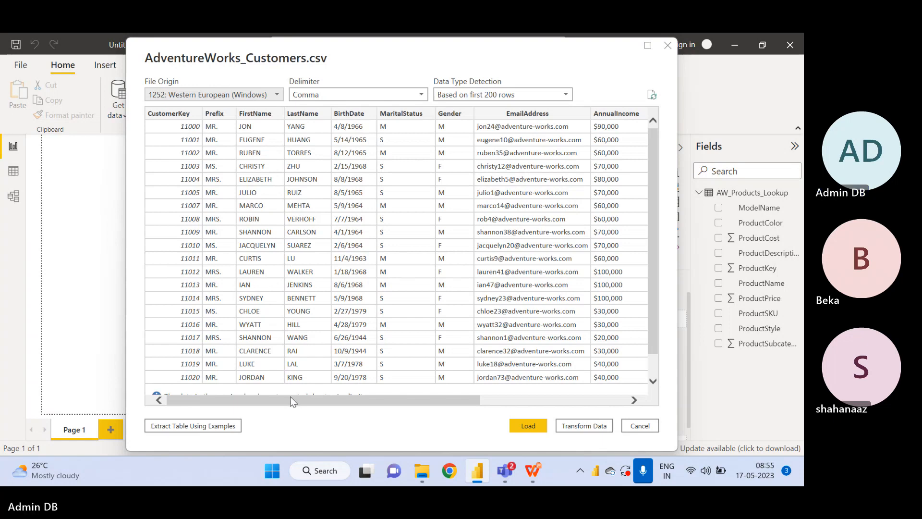
{"action": "left_click_drag", "start_coordinate": [290, 396], "coordinate": [391, 398]}
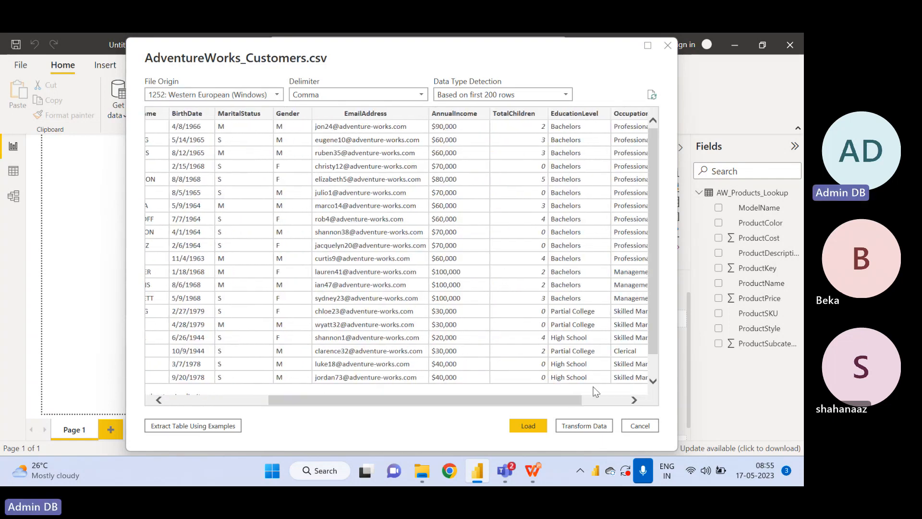
{"action": "left_click", "coordinate": [584, 426]}
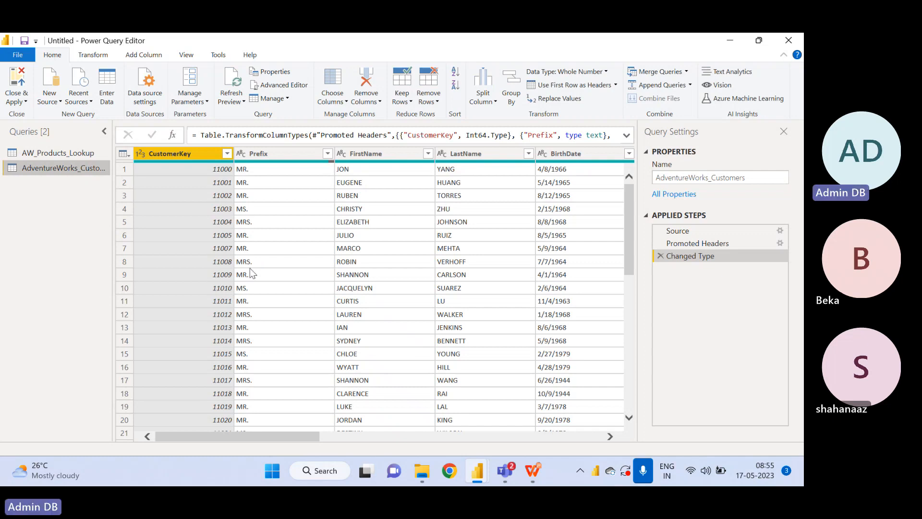
Rename the AdventureWorks_Customers query as AW_Customers_Lookup
{"action": "left_click", "coordinate": [710, 178]}
{"action": "left_click_drag", "start_coordinate": [709, 179], "coordinate": [658, 176]}
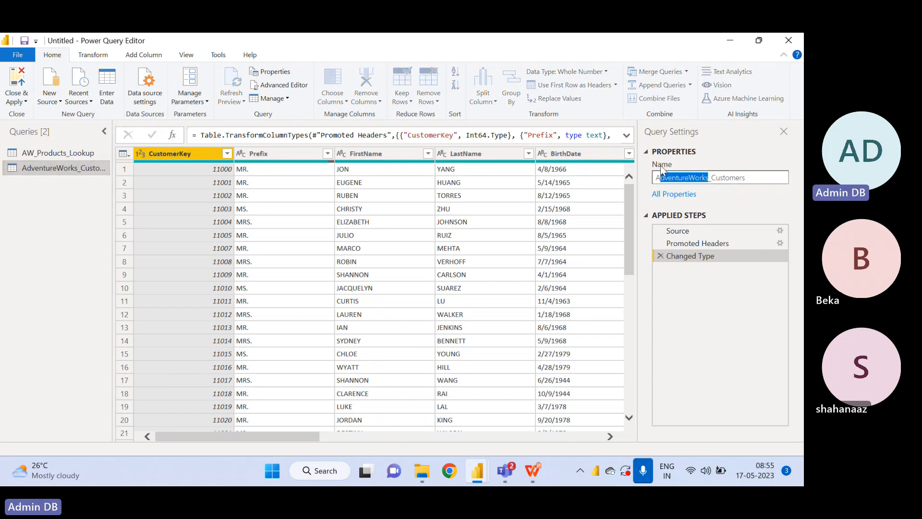
{"action": "type", "text": "AW"}
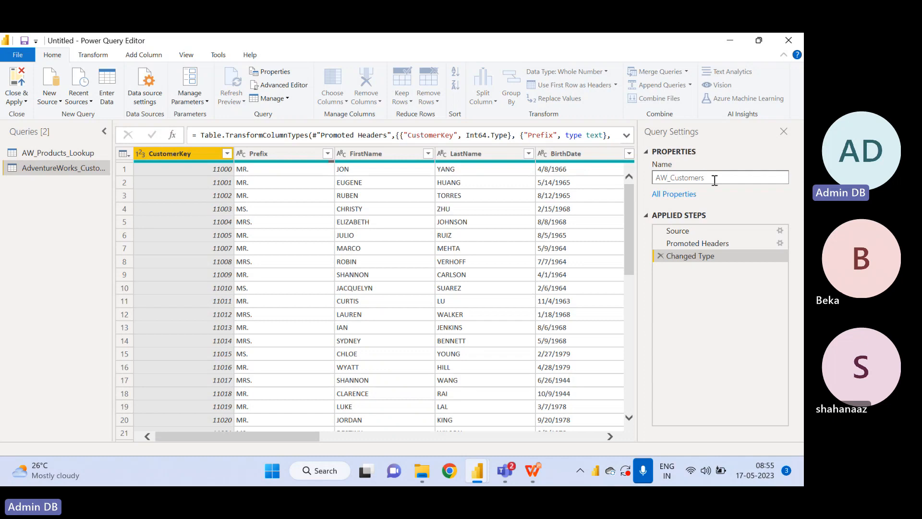
{"action": "type", "text": "_Lookup"}
{"action": "key", "text": "Return"}
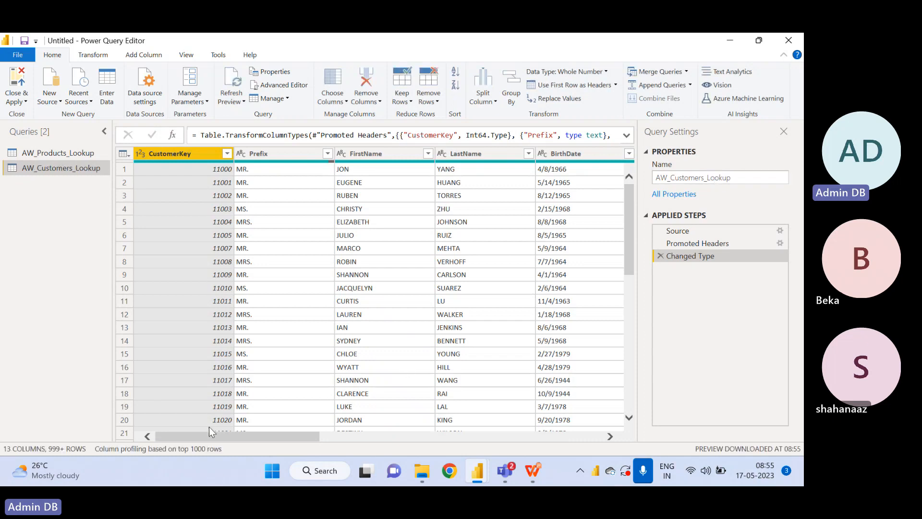
Change the BirthDate column's data type to Date, replacing the current type conversion
{"action": "left_click_drag", "start_coordinate": [212, 438], "coordinate": [177, 413]}
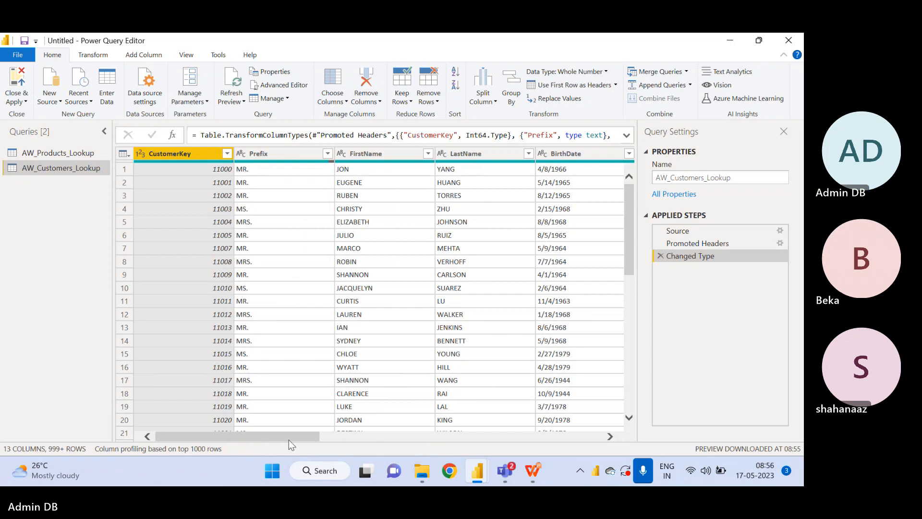
{"action": "left_click_drag", "start_coordinate": [289, 440], "coordinate": [327, 441]}
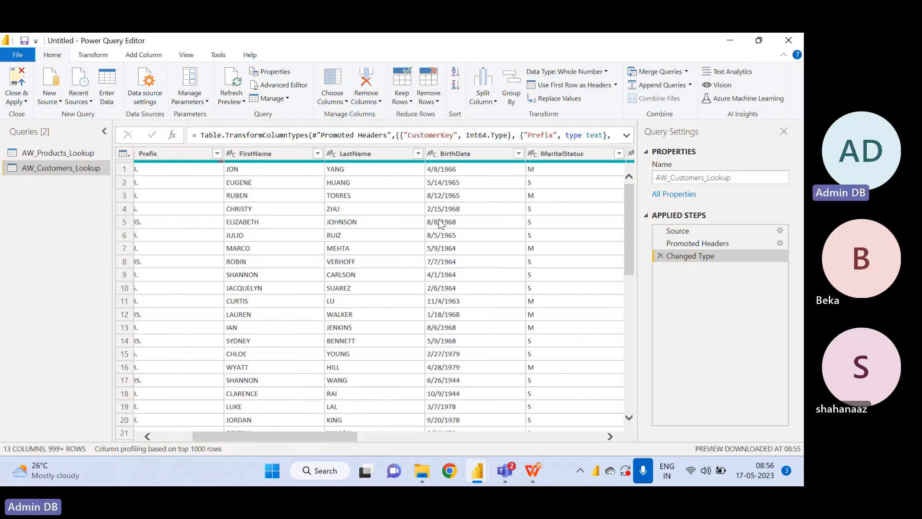
{"action": "left_click", "coordinate": [434, 157]}
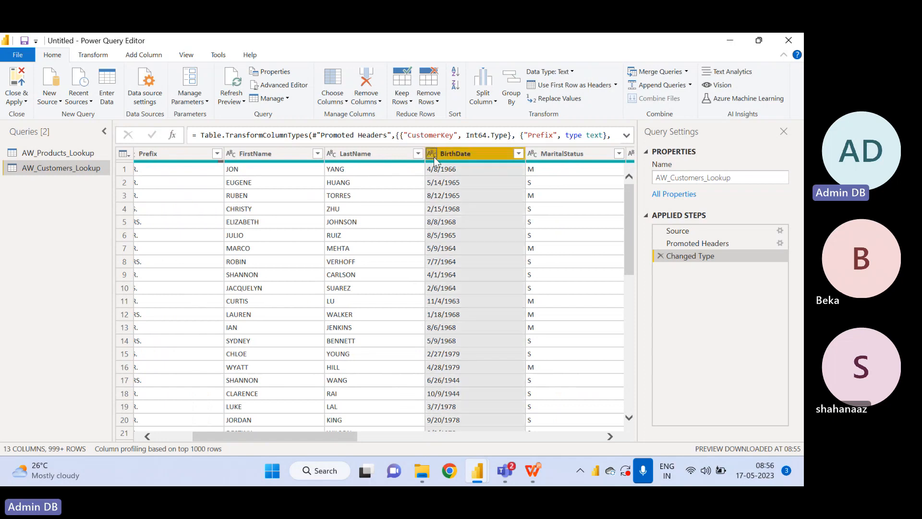
{"action": "left_click", "coordinate": [433, 156]}
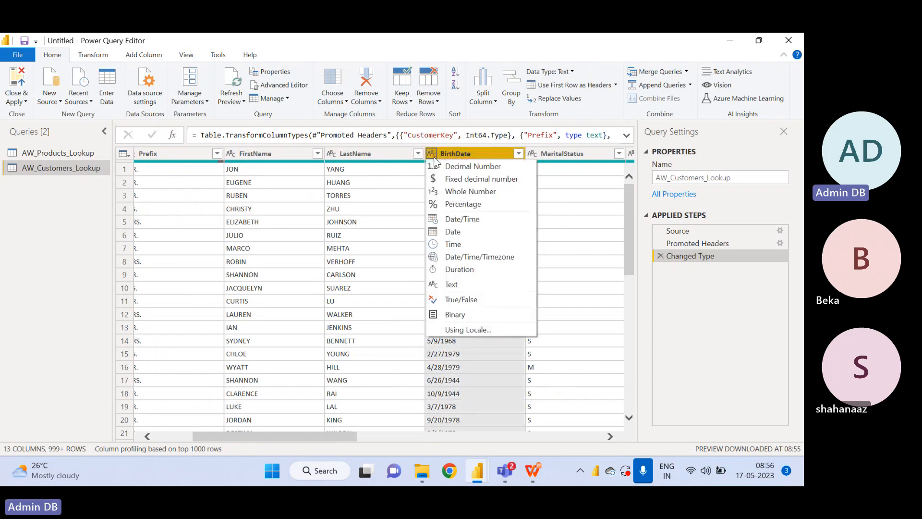
{"action": "left_click", "coordinate": [469, 232]}
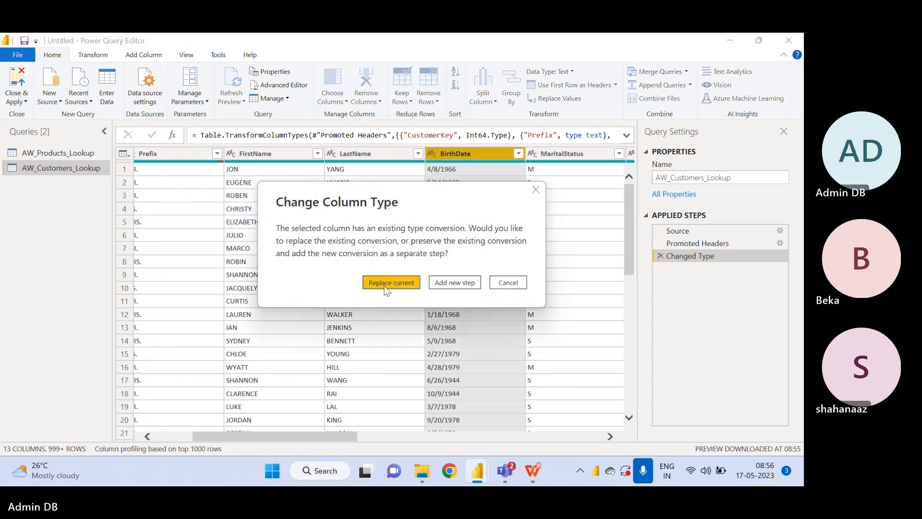
{"action": "left_click", "coordinate": [387, 283]}
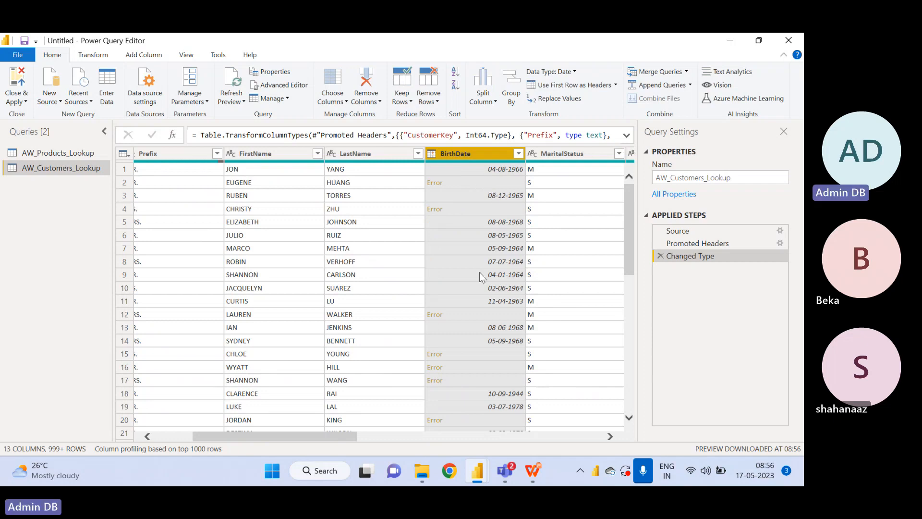
Try the Date/Time type on the BirthDate column, then return it to Date, replacing the current conversion each time
{"action": "left_click", "coordinate": [432, 154]}
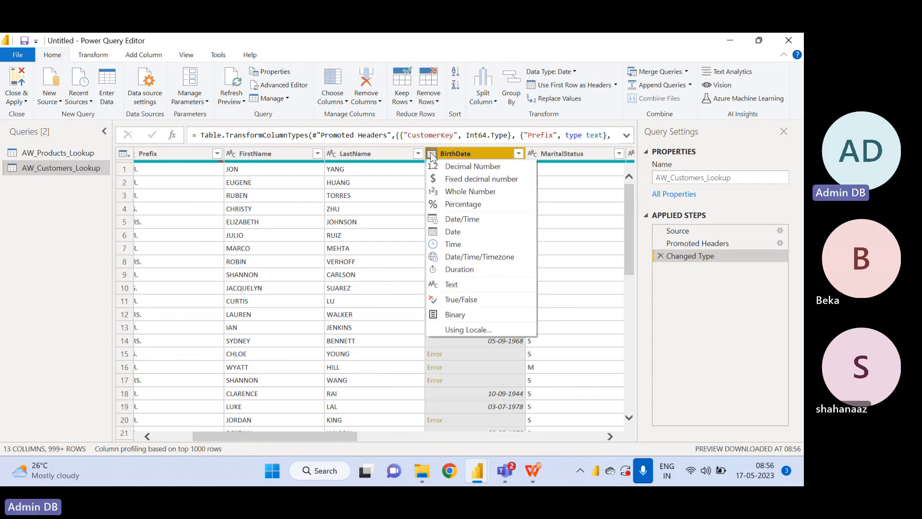
{"action": "left_click", "coordinate": [450, 222]}
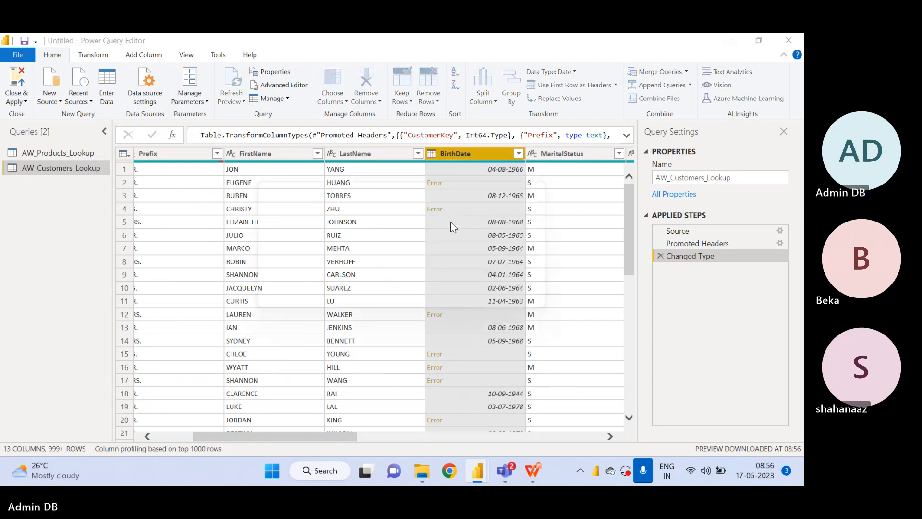
{"action": "left_click", "coordinate": [391, 283]}
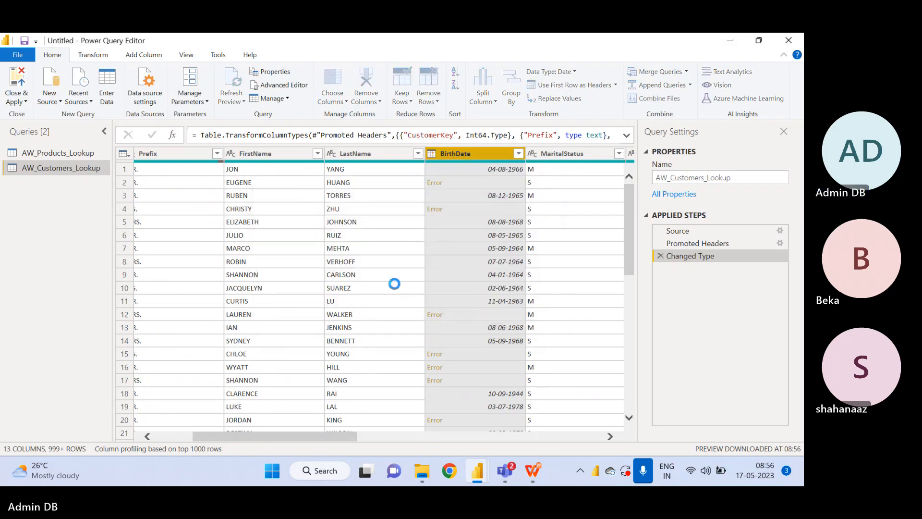
{"action": "left_click", "coordinate": [432, 153]}
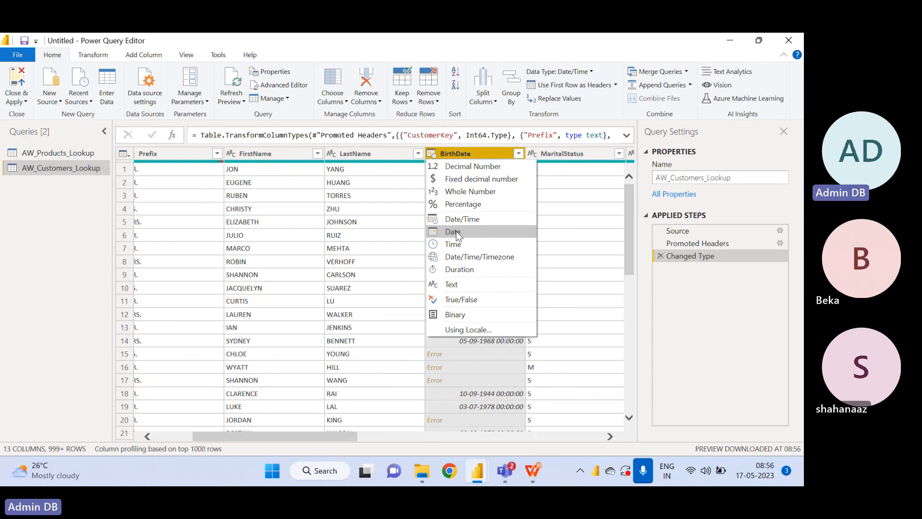
{"action": "left_click", "coordinate": [457, 233]}
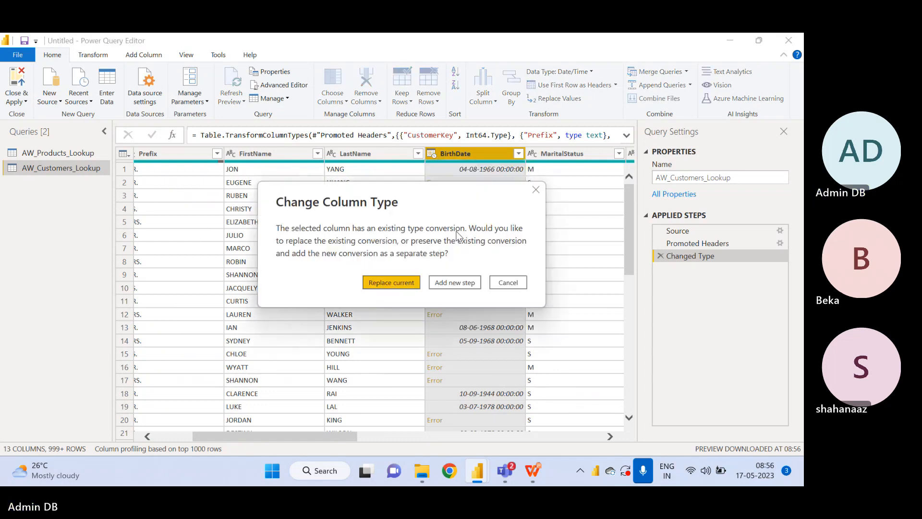
{"action": "left_click", "coordinate": [396, 280]}
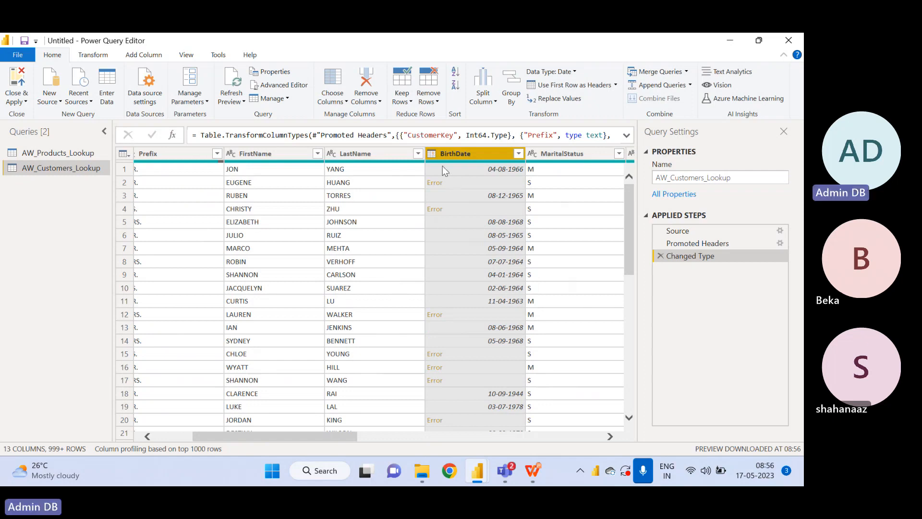
In the options' regional settings for the current file, set the locale for import to English (United States)
{"action": "left_click", "coordinate": [15, 55]}
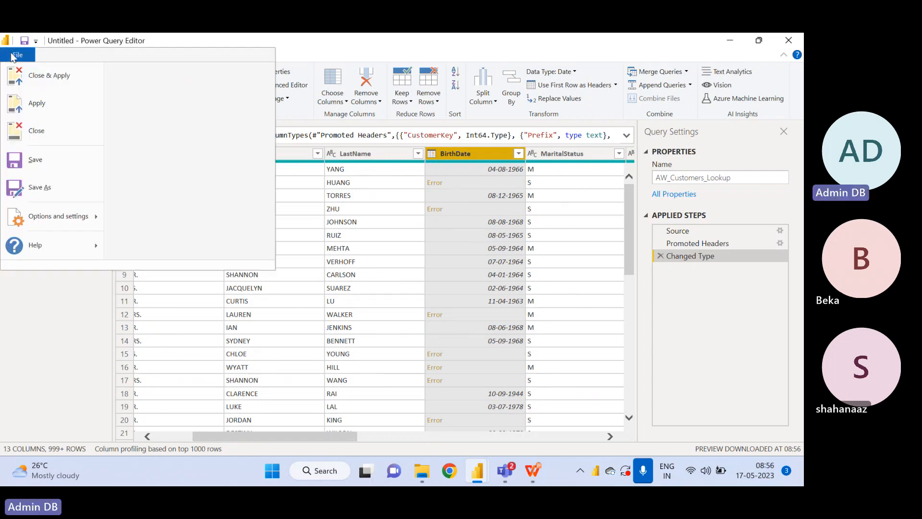
{"action": "mouse_move", "coordinate": [32, 228]}
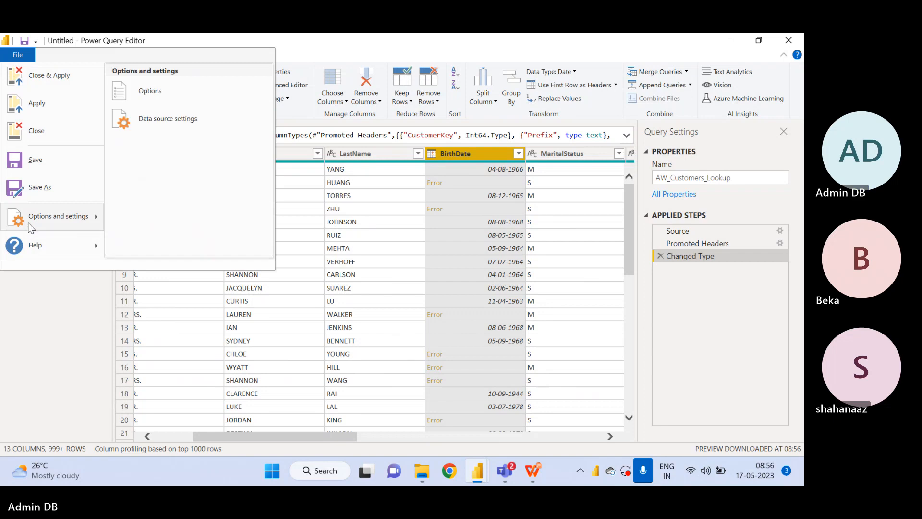
{"action": "left_click", "coordinate": [145, 92]}
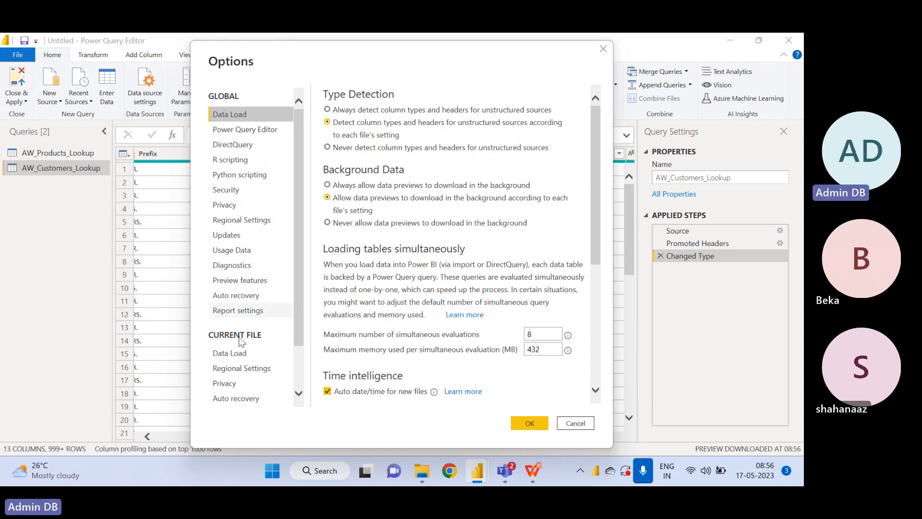
{"action": "left_click", "coordinate": [231, 370]}
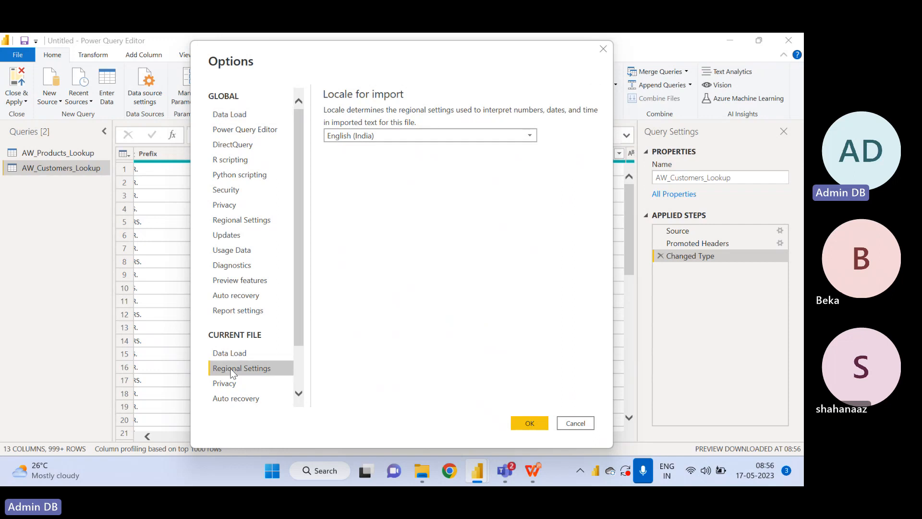
{"action": "left_click", "coordinate": [383, 139]}
{"action": "scroll", "coordinate": [374, 358], "scroll_direction": "down", "scroll_amount": 1}
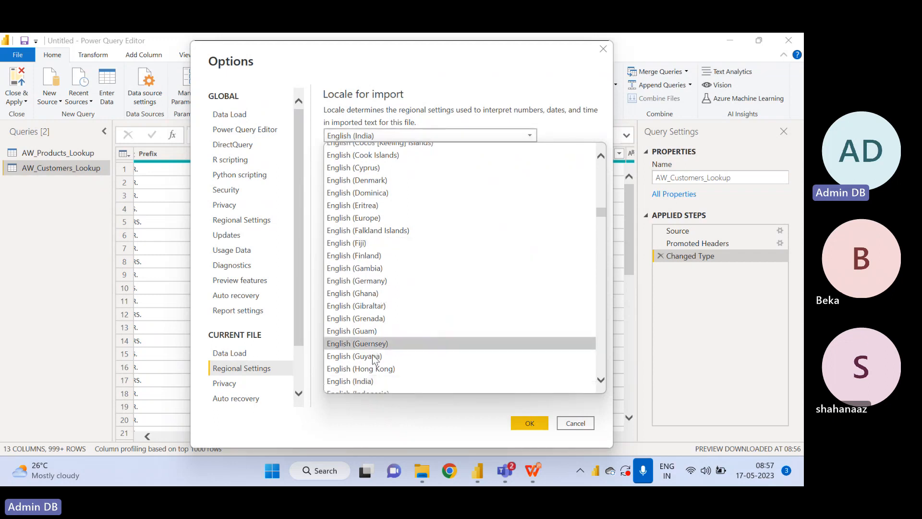
{"action": "scroll", "coordinate": [374, 358], "scroll_direction": "down", "scroll_amount": 2}
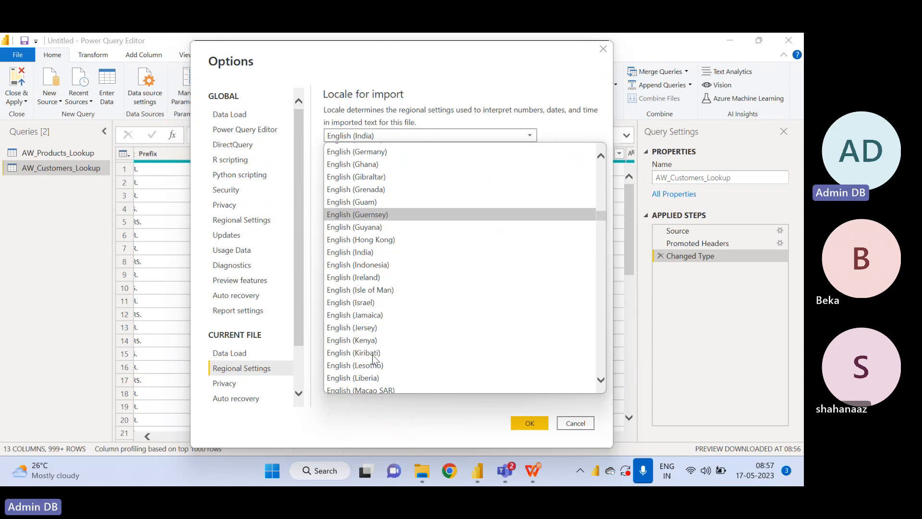
{"action": "scroll", "coordinate": [373, 355], "scroll_direction": "down", "scroll_amount": 2}
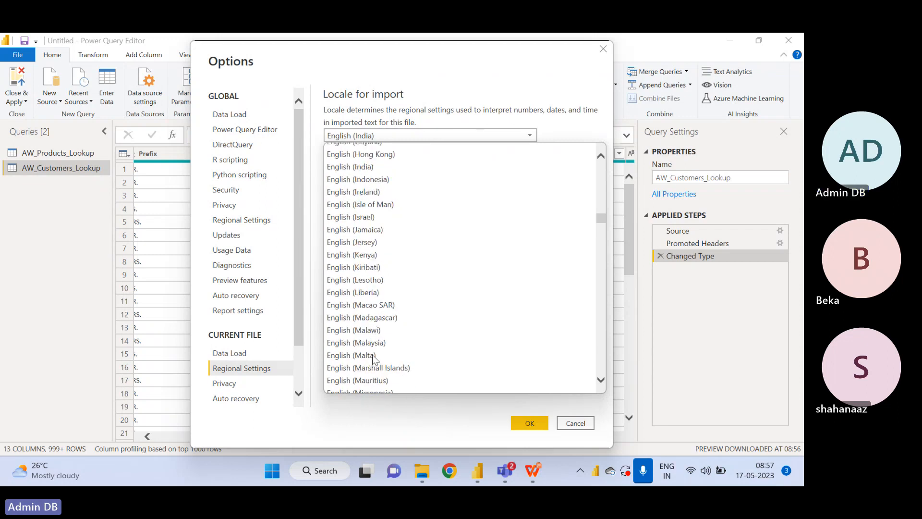
{"action": "scroll", "coordinate": [373, 357], "scroll_direction": "down", "scroll_amount": 1}
{"action": "scroll", "coordinate": [372, 355], "scroll_direction": "down", "scroll_amount": 1}
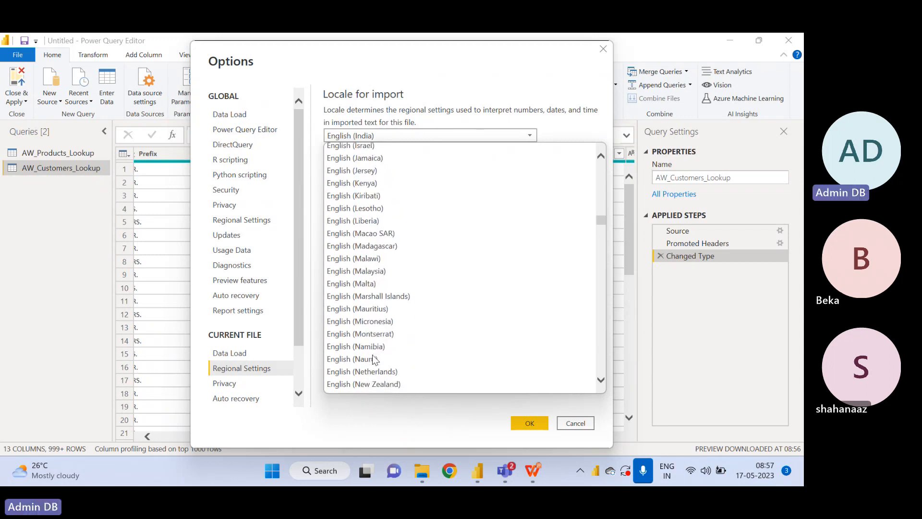
{"action": "scroll", "coordinate": [374, 359], "scroll_direction": "down", "scroll_amount": 3}
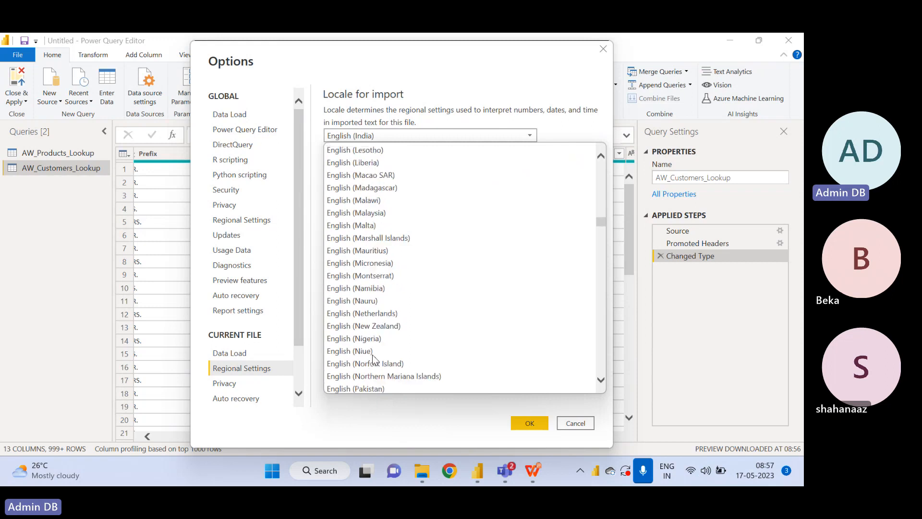
{"action": "scroll", "coordinate": [374, 359], "scroll_direction": "down", "scroll_amount": 3}
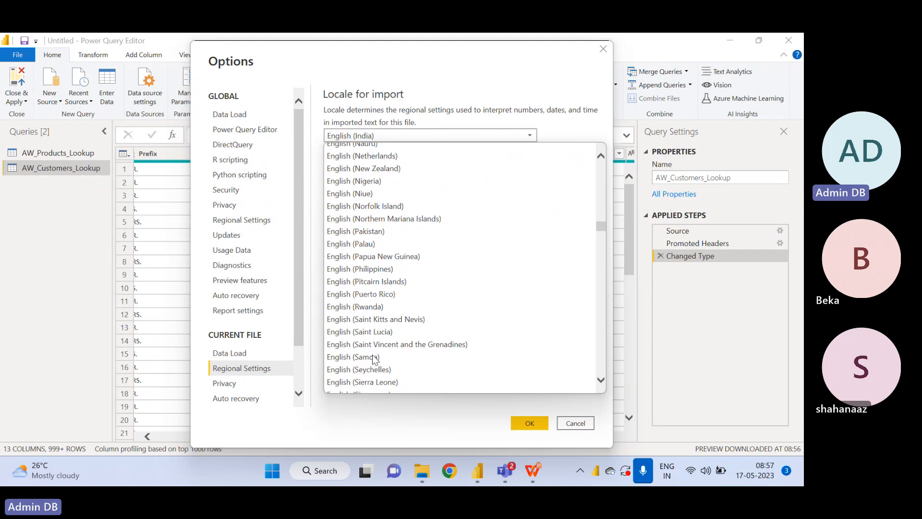
{"action": "scroll", "coordinate": [375, 359], "scroll_direction": "down", "scroll_amount": 5}
{"action": "scroll", "coordinate": [374, 359], "scroll_direction": "down", "scroll_amount": 4}
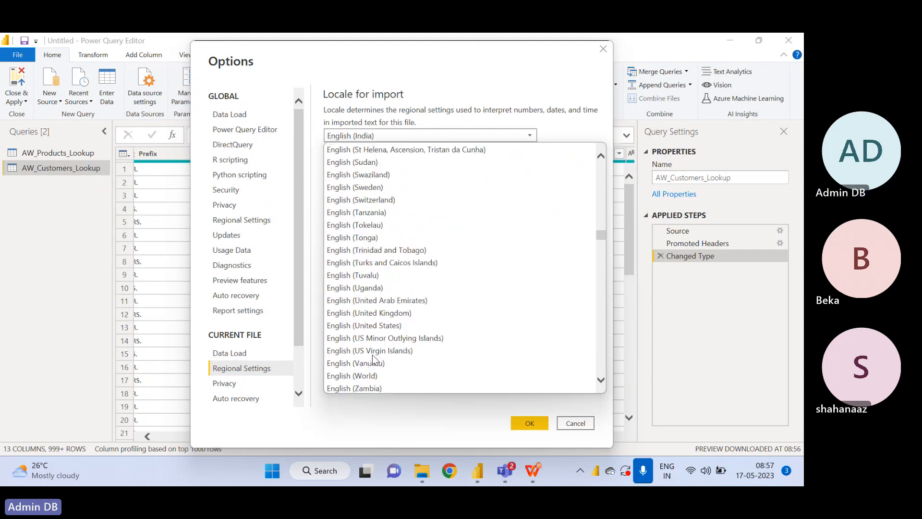
{"action": "left_click", "coordinate": [364, 326]}
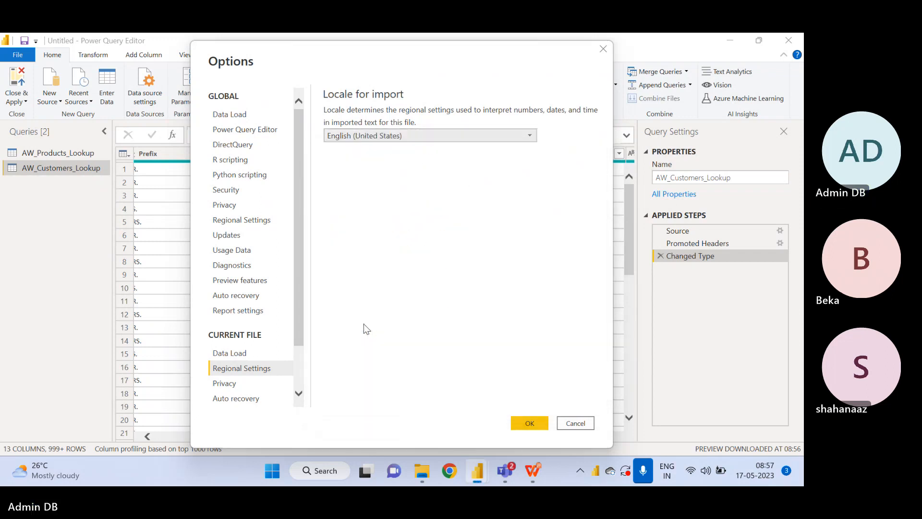
{"action": "left_click", "coordinate": [537, 427]}
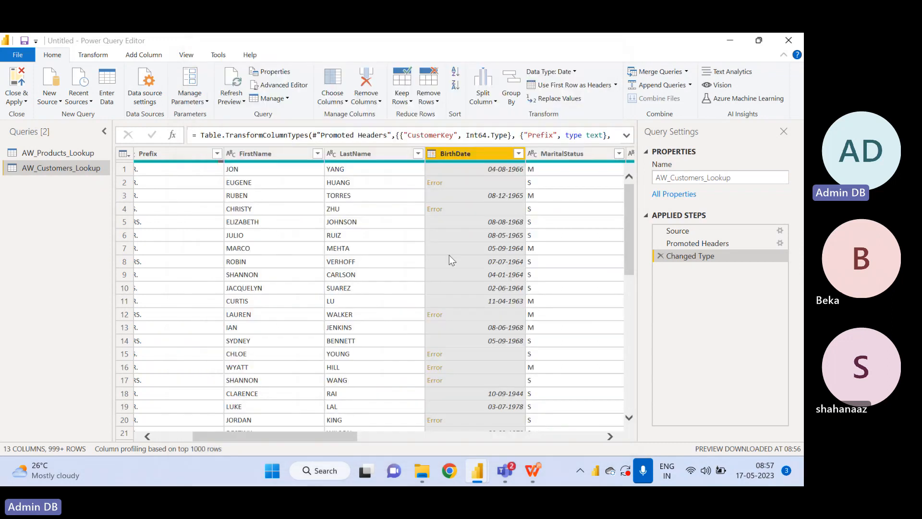
Reapply the Date data type to the BirthDate column under the new import locale
{"action": "left_click", "coordinate": [519, 153]}
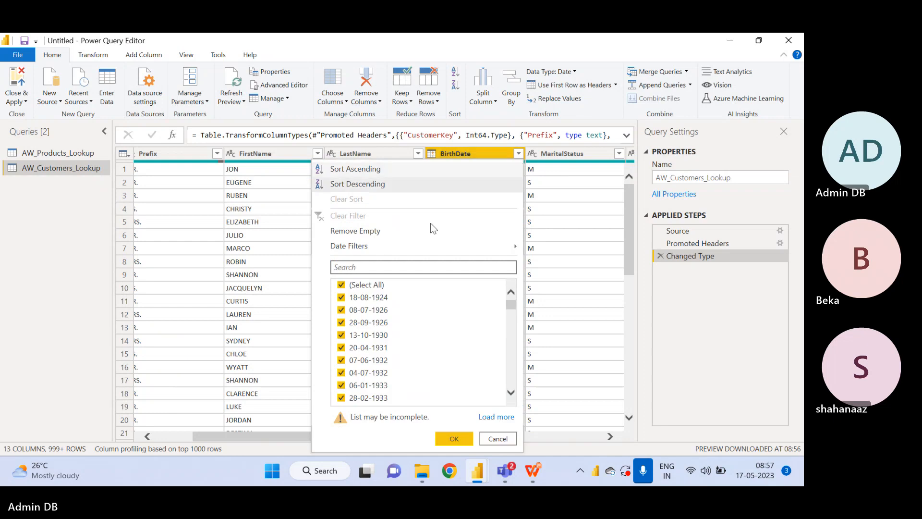
{"action": "left_click", "coordinate": [498, 440]}
{"action": "left_click", "coordinate": [432, 155]}
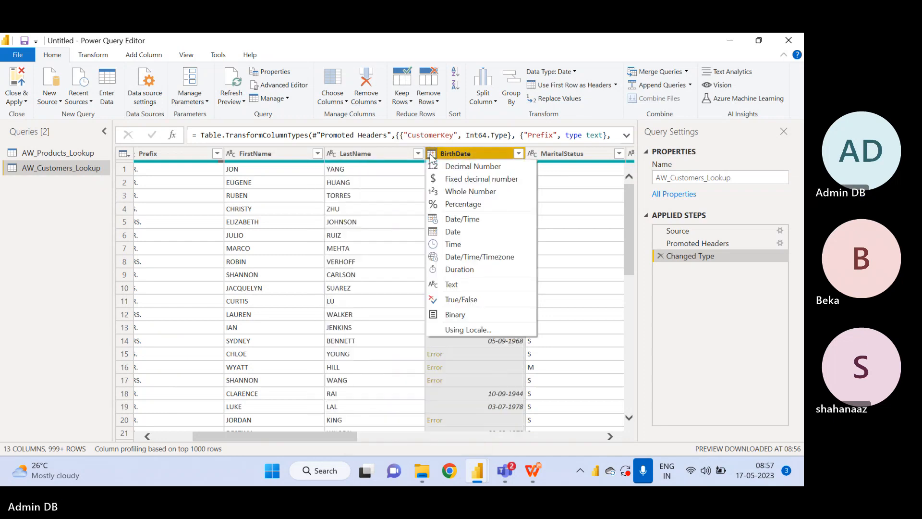
{"action": "left_click", "coordinate": [449, 233]}
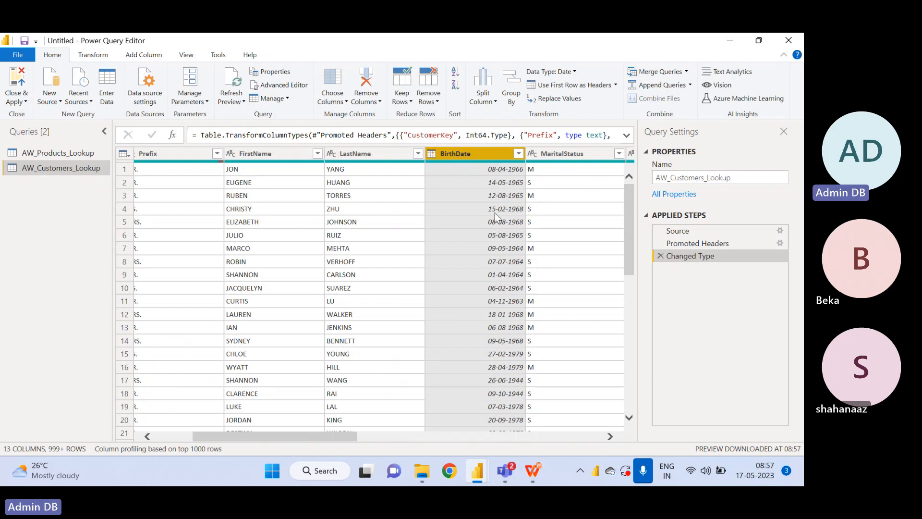
{"action": "left_click", "coordinate": [432, 154]}
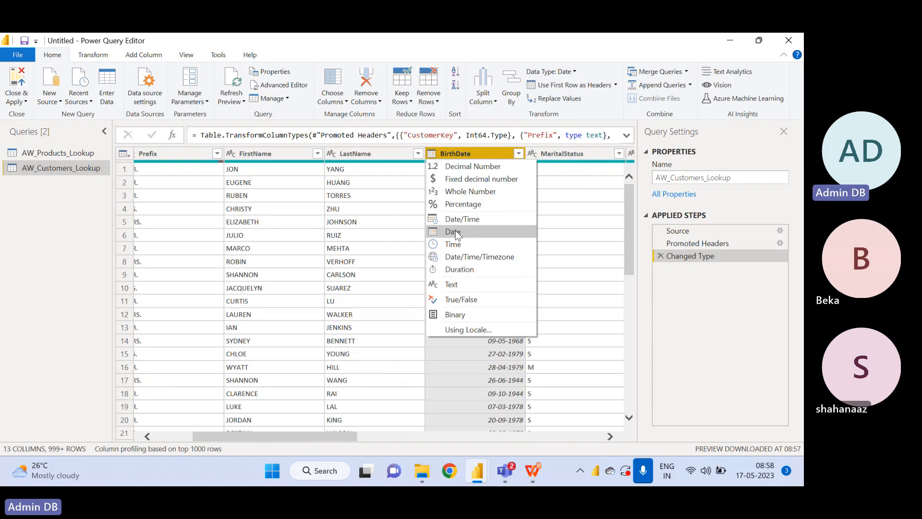
{"action": "left_click", "coordinate": [477, 149]}
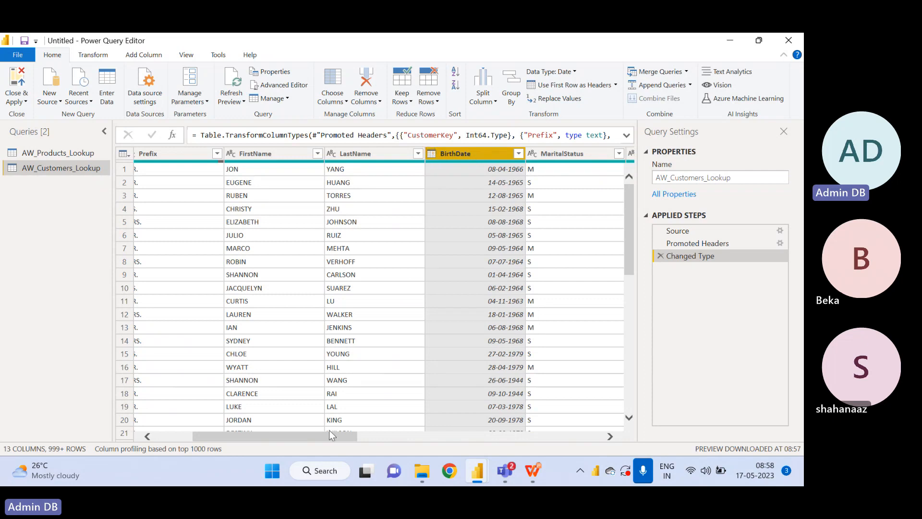
Change the AnnualIncome column's data type to Whole Number, replacing the current type conversion
{"action": "left_click_drag", "start_coordinate": [330, 434], "coordinate": [431, 407]}
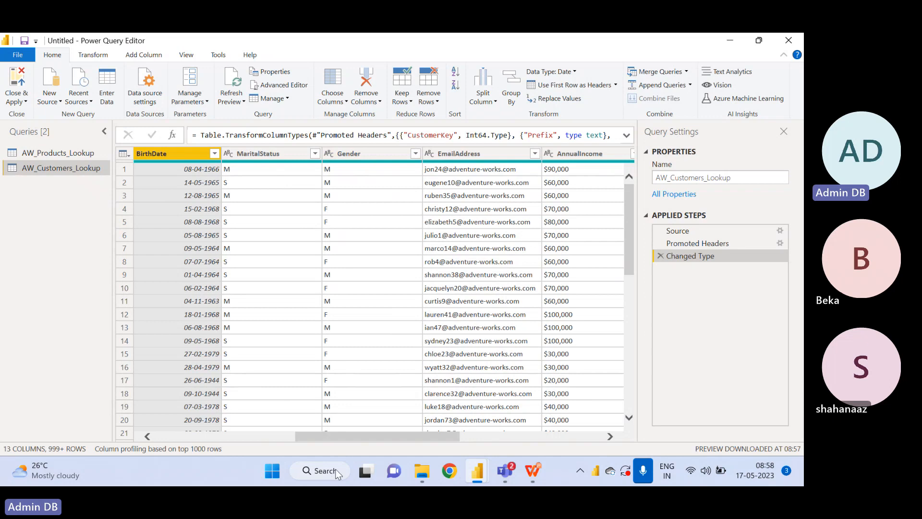
{"action": "left_click_drag", "start_coordinate": [333, 435], "coordinate": [447, 451]}
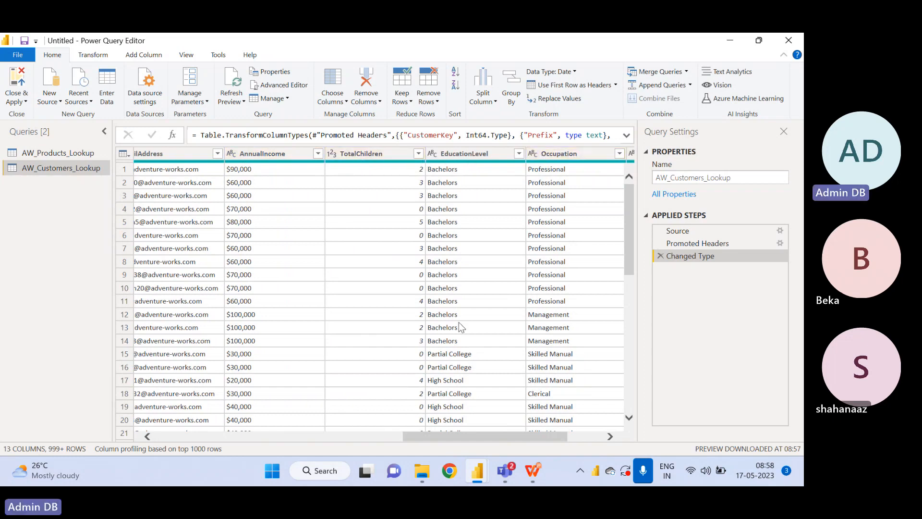
{"action": "left_click_drag", "start_coordinate": [428, 436], "coordinate": [400, 440]}
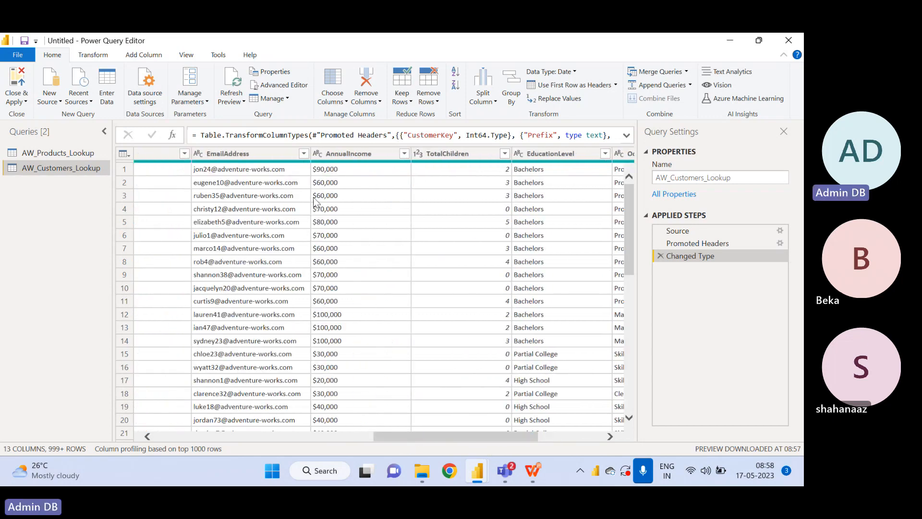
{"action": "left_click", "coordinate": [318, 153]}
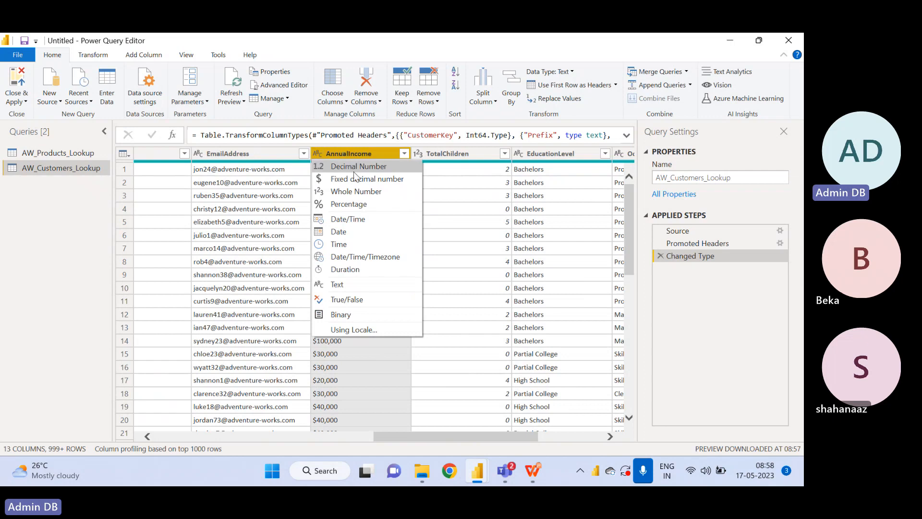
{"action": "left_click", "coordinate": [353, 192]}
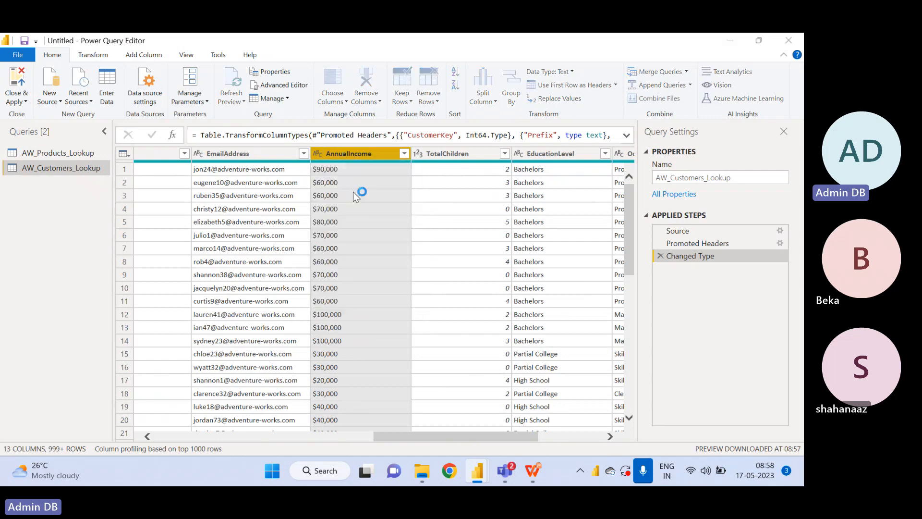
{"action": "left_click", "coordinate": [378, 284]}
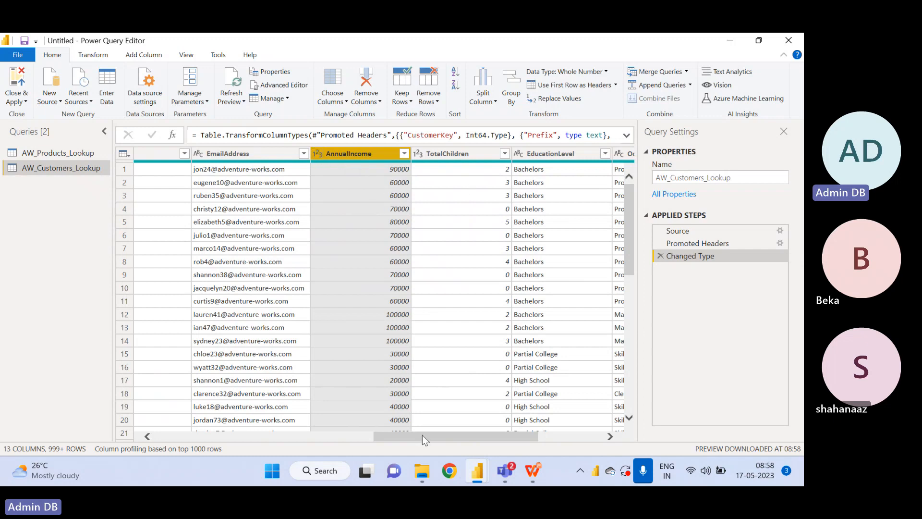
{"action": "left_click_drag", "start_coordinate": [423, 437], "coordinate": [204, 392]}
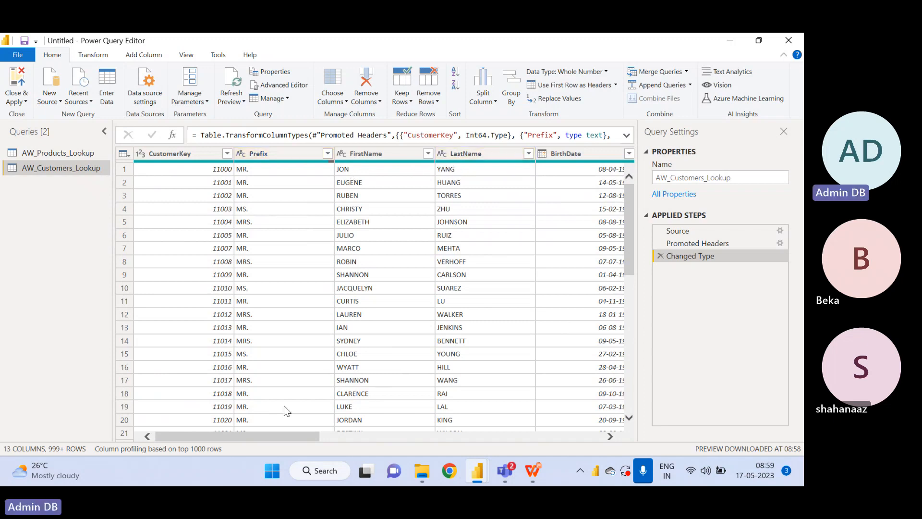
{"action": "left_click_drag", "start_coordinate": [241, 435], "coordinate": [539, 469]}
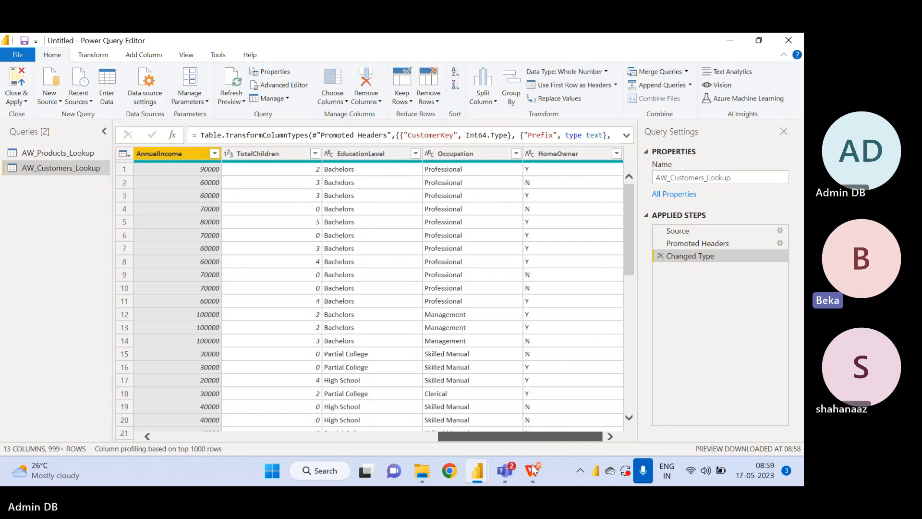
{"action": "left_click_drag", "start_coordinate": [534, 468], "coordinate": [206, 420]}
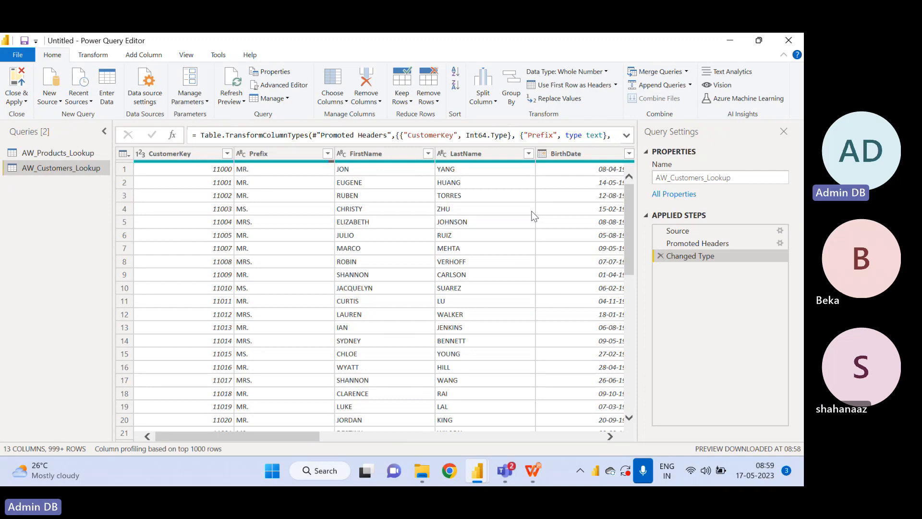
{"action": "left_click", "coordinate": [549, 154]}
Compare the text Format options for the Prefix column when transforming it in place and when adding a new column
{"action": "left_click", "coordinate": [294, 156]}
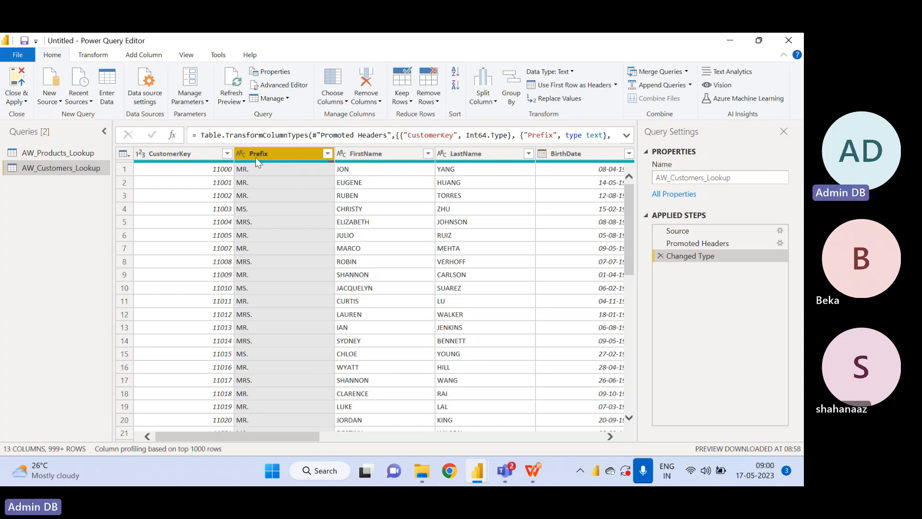
{"action": "left_click", "coordinate": [94, 55]}
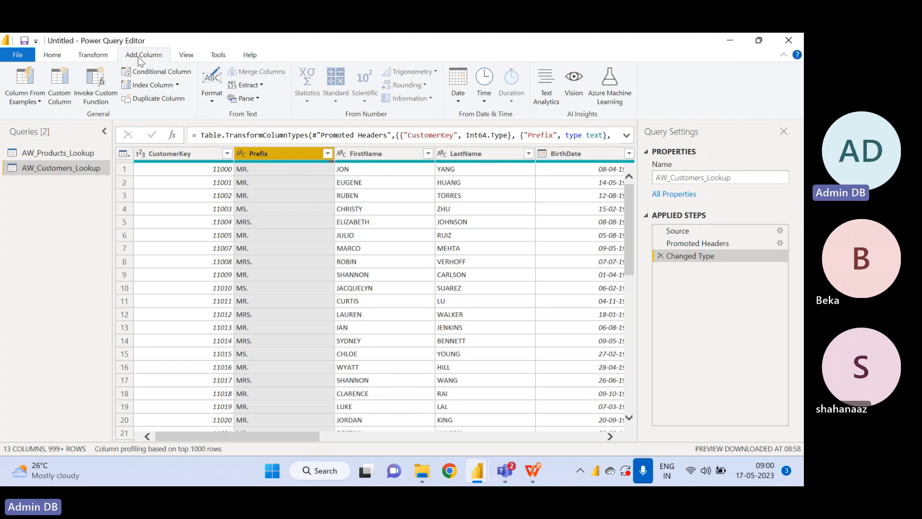
{"action": "left_click", "coordinate": [94, 56]}
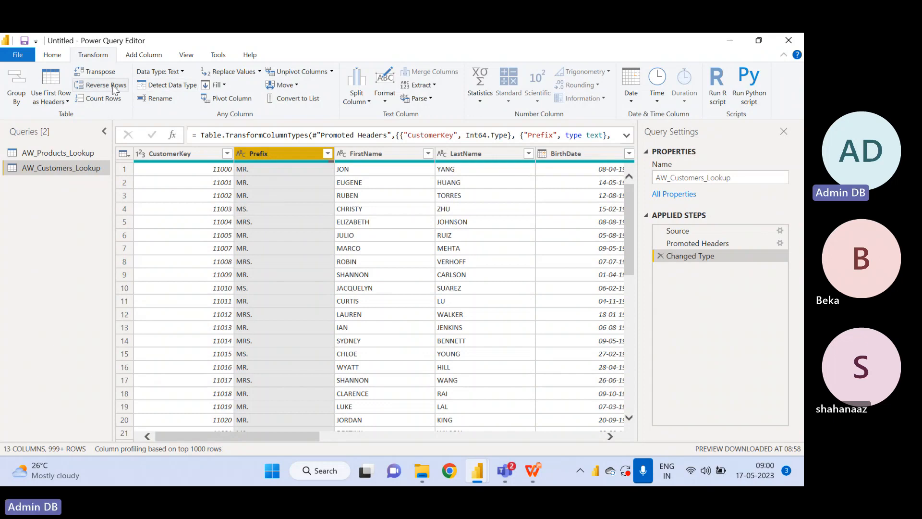
{"action": "left_click", "coordinate": [385, 98]}
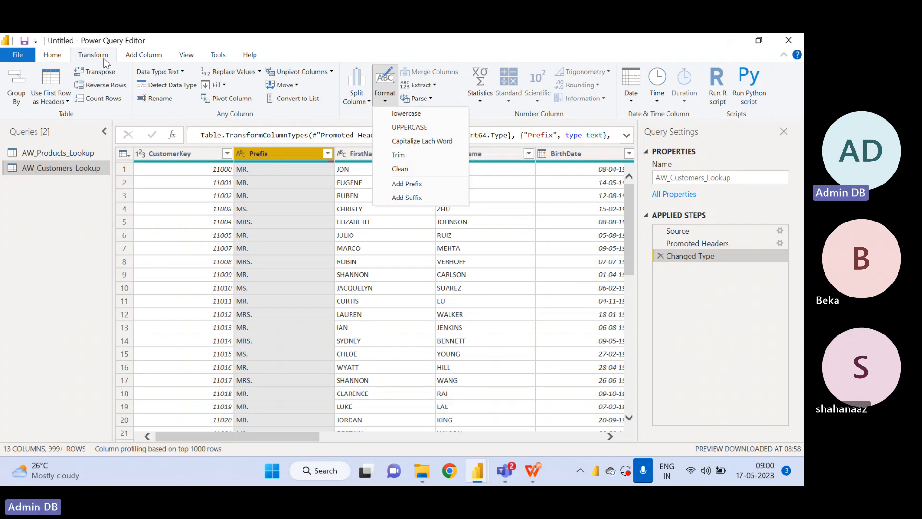
{"action": "left_click", "coordinate": [139, 57]}
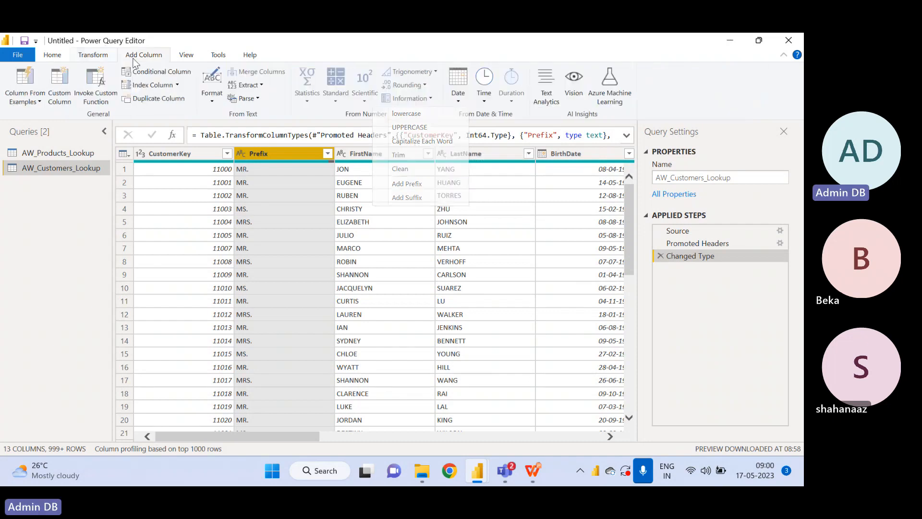
{"action": "left_click", "coordinate": [213, 100]}
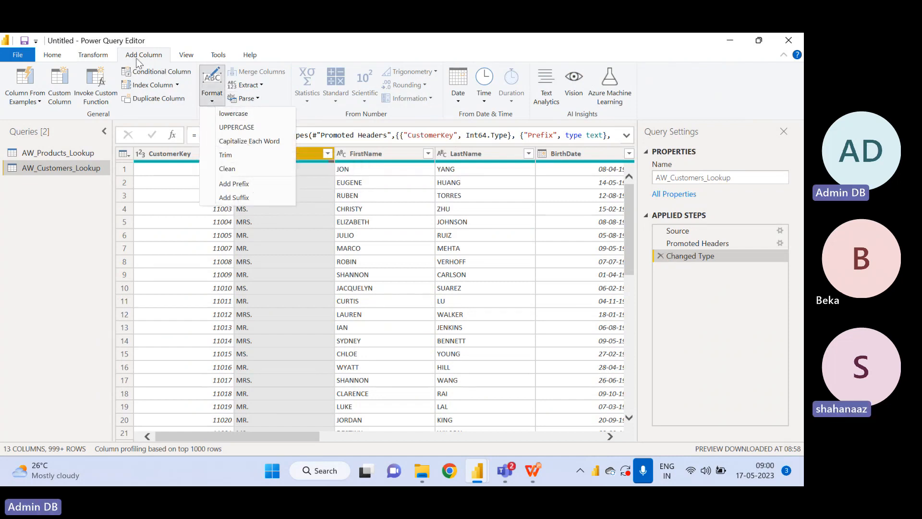
{"action": "left_click", "coordinate": [154, 57]}
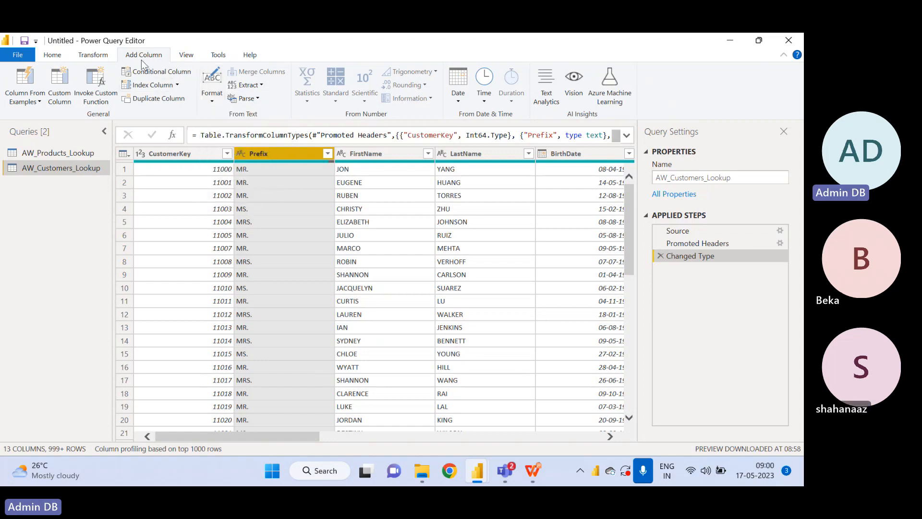
{"action": "left_click", "coordinate": [102, 56]}
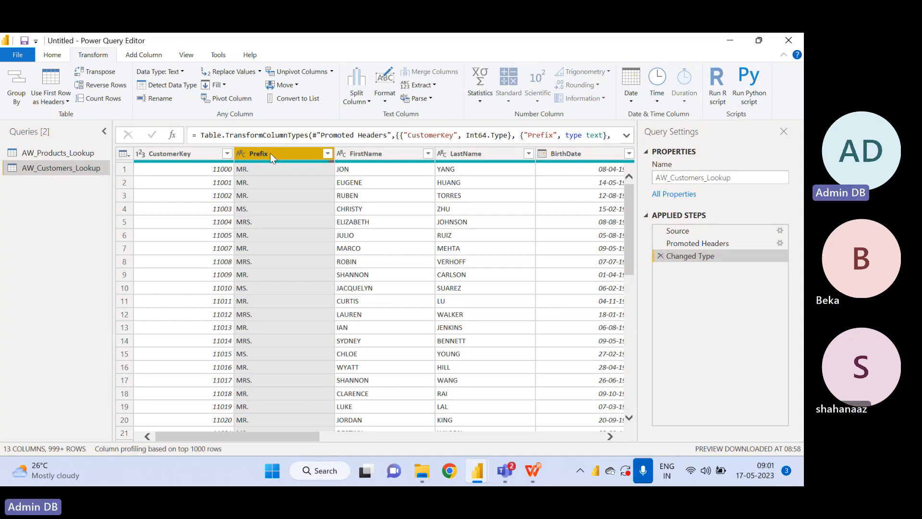
Try adding a new column with Capitalize Each Word applied to Prefix, and delete that applied step
{"action": "left_click", "coordinate": [145, 57]}
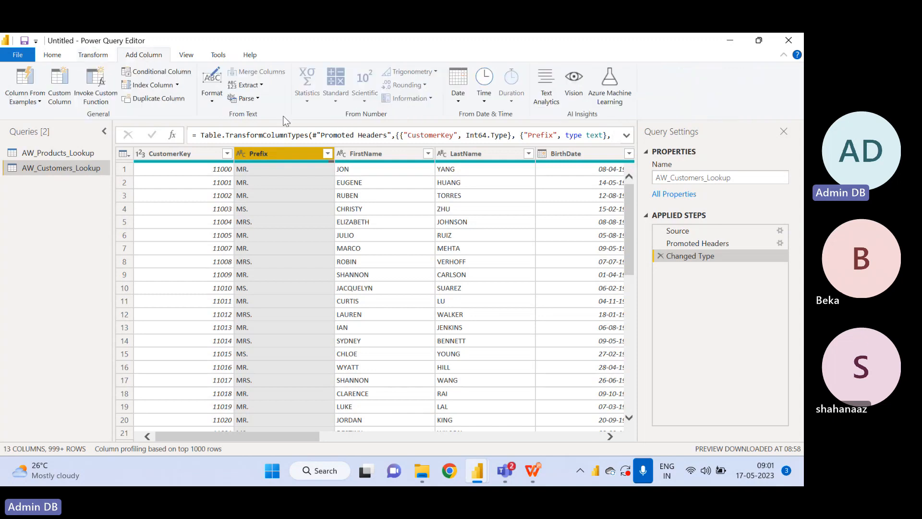
{"action": "left_click", "coordinate": [212, 96]}
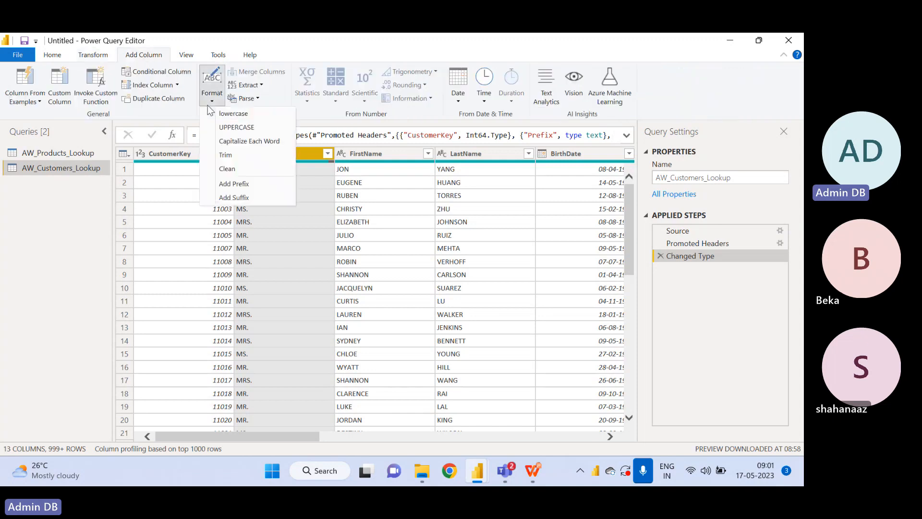
{"action": "left_click", "coordinate": [241, 141]}
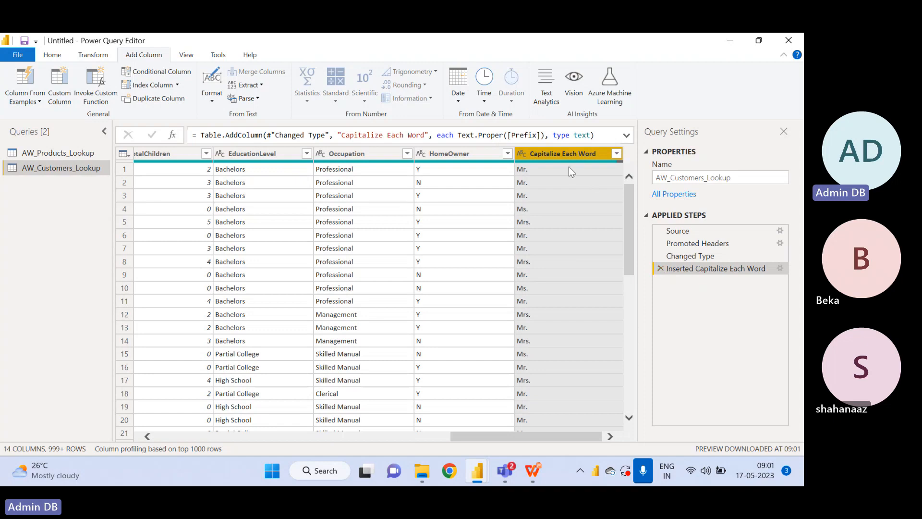
{"action": "left_click", "coordinate": [661, 269]}
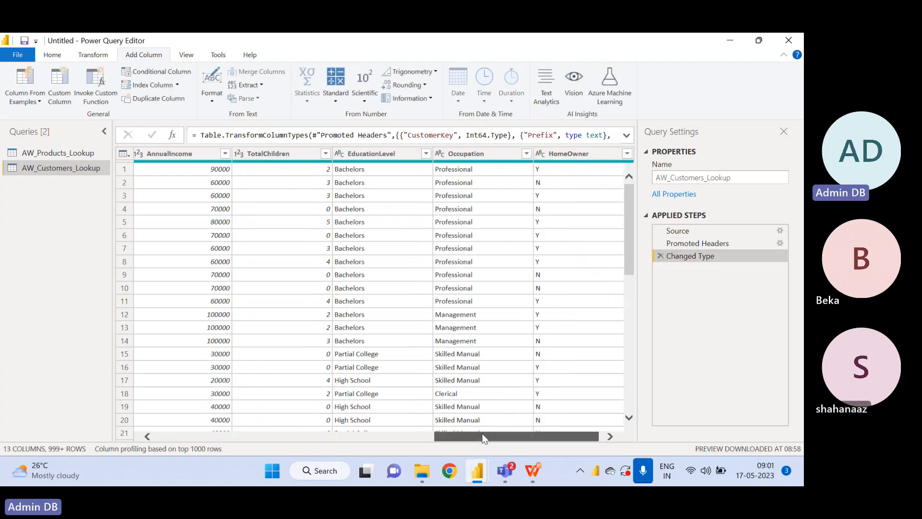
Apply Capitalize Each Word to the Prefix column in place, without adding a column
{"action": "left_click_drag", "start_coordinate": [485, 438], "coordinate": [160, 406]}
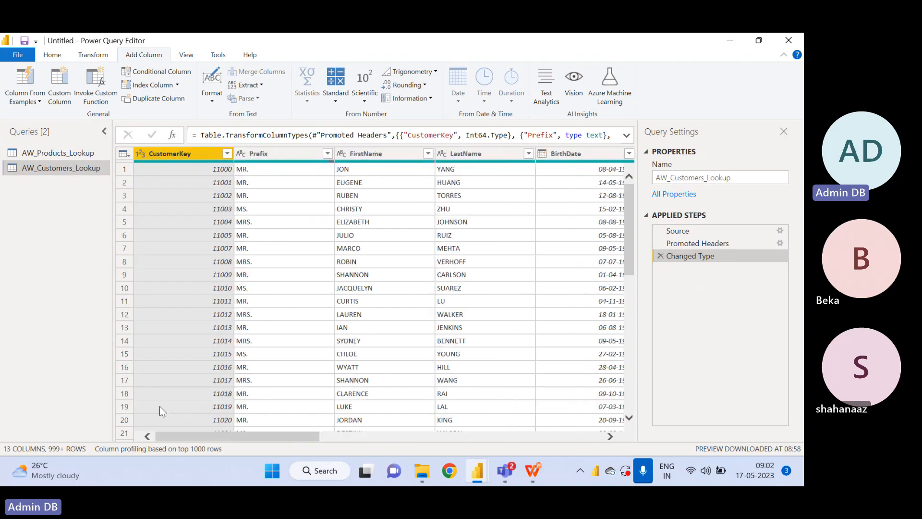
{"action": "left_click", "coordinate": [260, 153]}
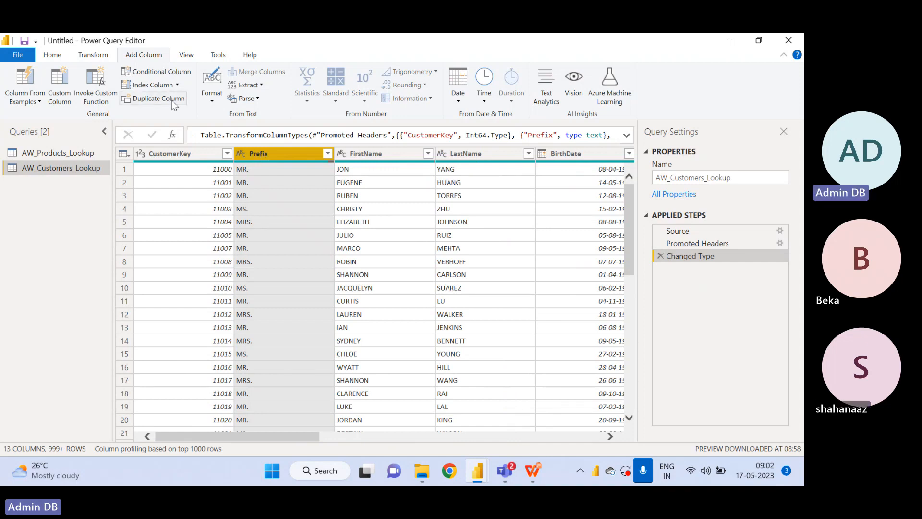
{"action": "left_click", "coordinate": [94, 55]}
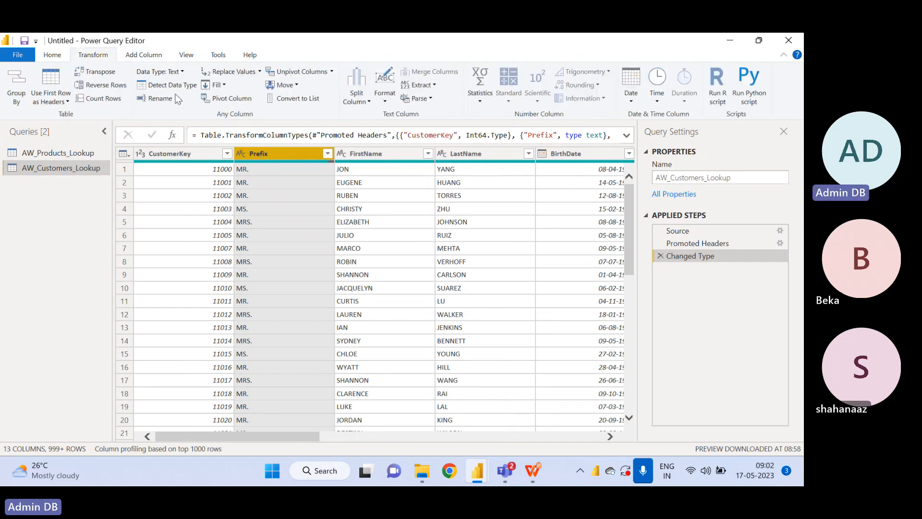
{"action": "left_click", "coordinate": [386, 99]}
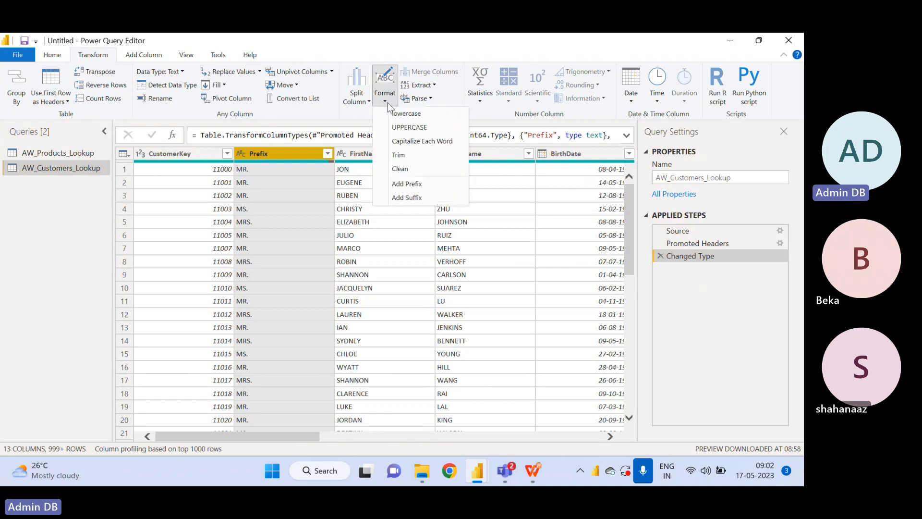
{"action": "left_click", "coordinate": [417, 141]}
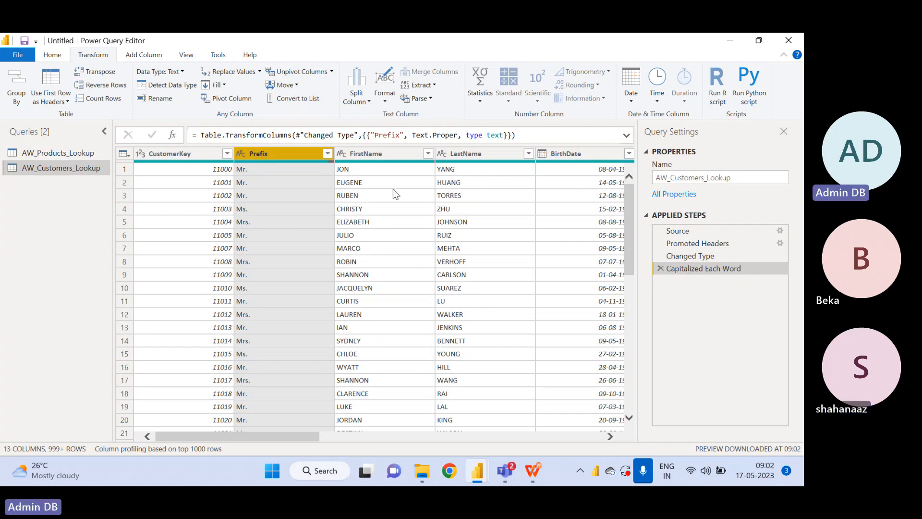
Apply Capitalize Each Word to the FirstName and LastName columns together, in place
{"action": "left_click", "coordinate": [365, 155], "text": "ctrl"}
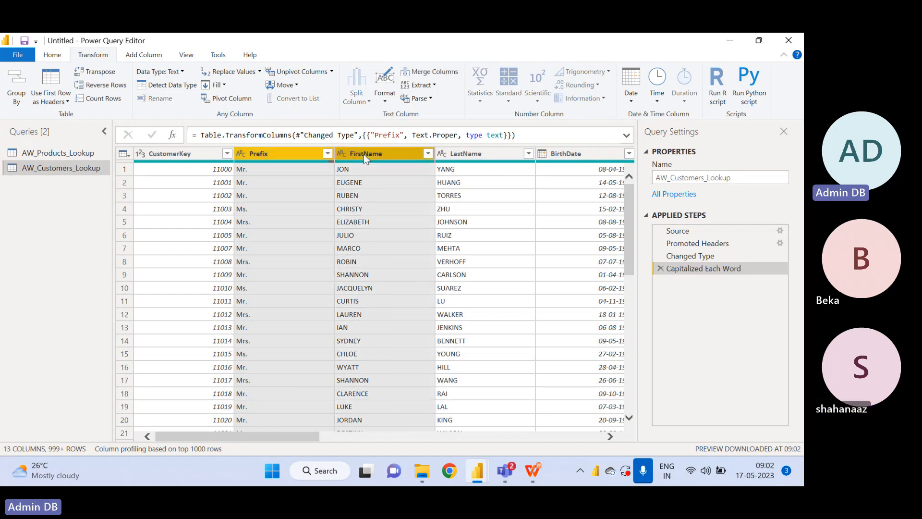
{"action": "left_click", "coordinate": [457, 158]}
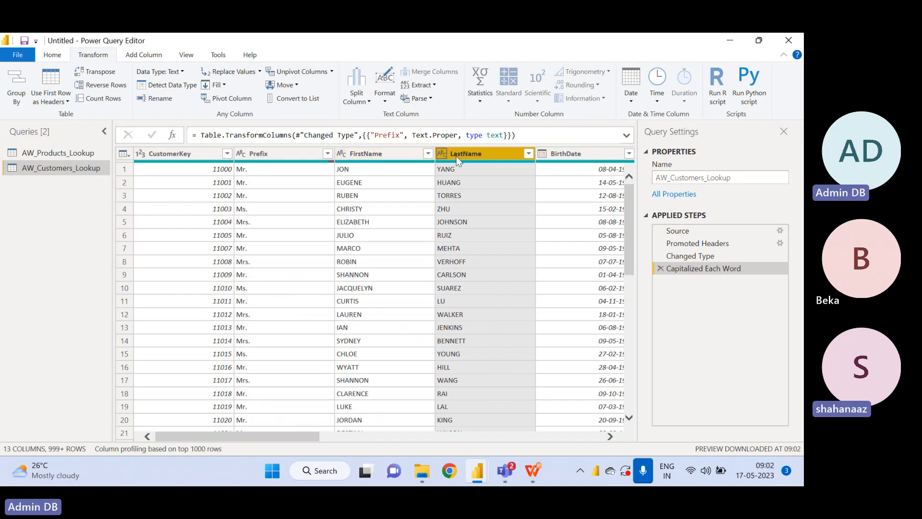
{"action": "left_click", "coordinate": [394, 156]}
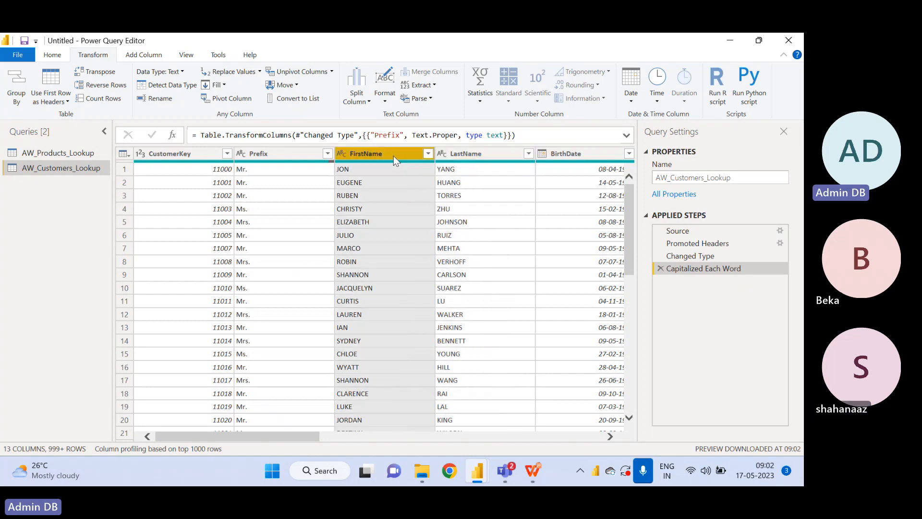
{"action": "left_click", "coordinate": [451, 154], "text": "ctrl"}
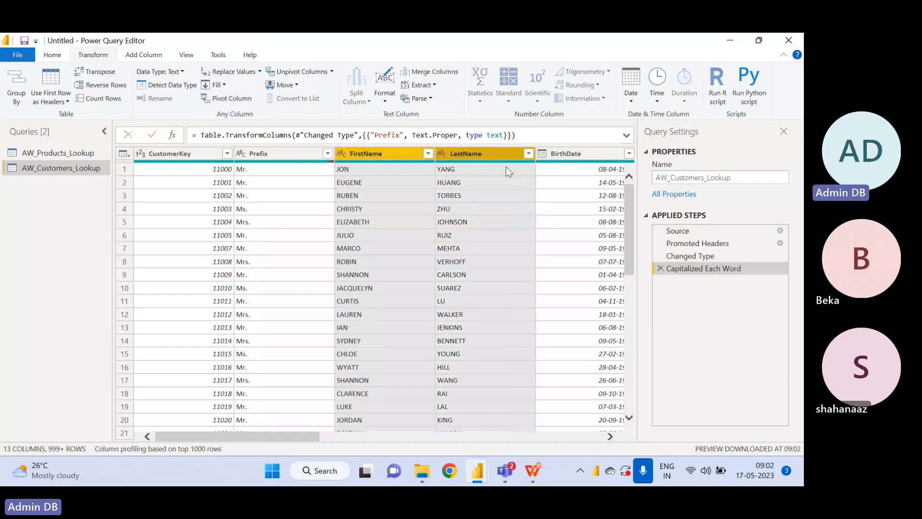
{"action": "left_click", "coordinate": [387, 102]}
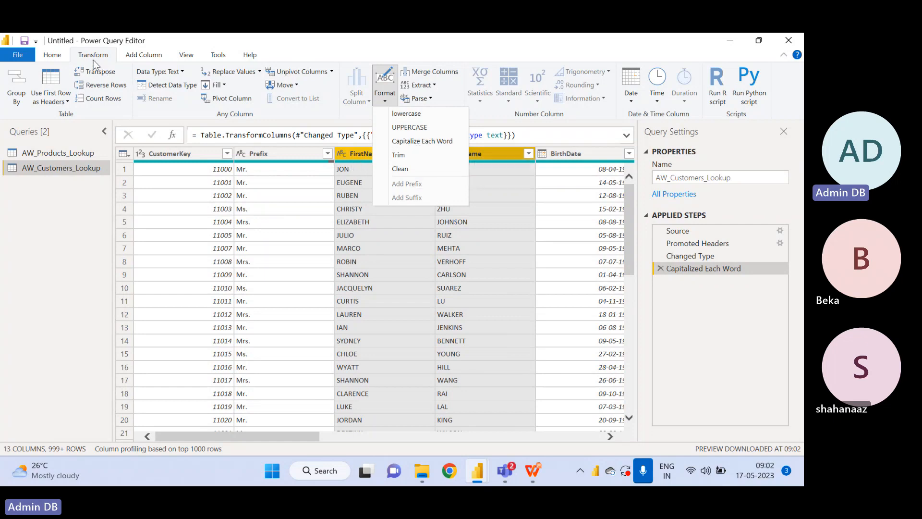
{"action": "left_click", "coordinate": [412, 142]}
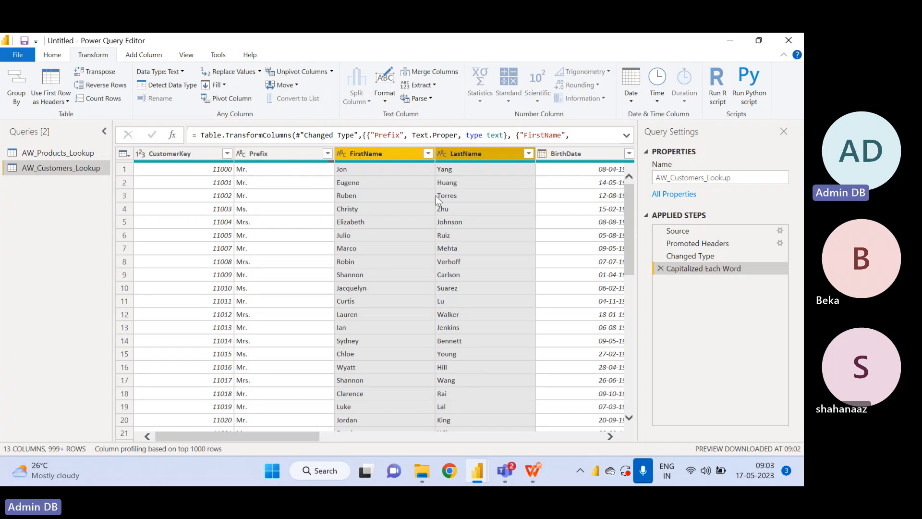
{"action": "left_click", "coordinate": [276, 152]}
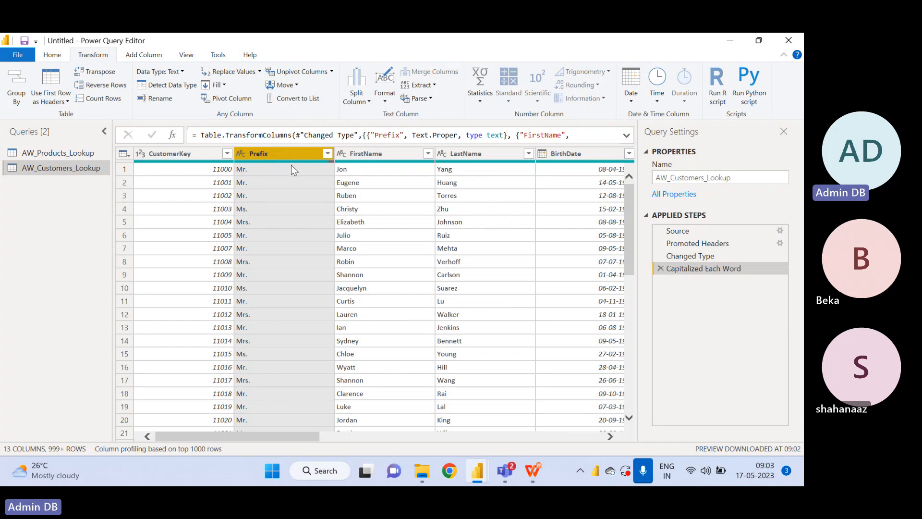
{"action": "left_click", "coordinate": [387, 154]}
{"action": "left_click", "coordinate": [451, 157]}
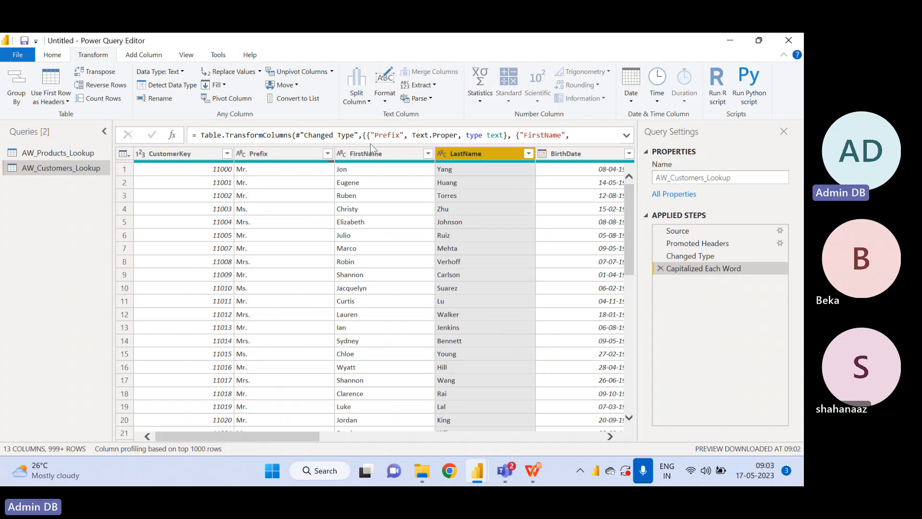
{"action": "left_click", "coordinate": [284, 157]}
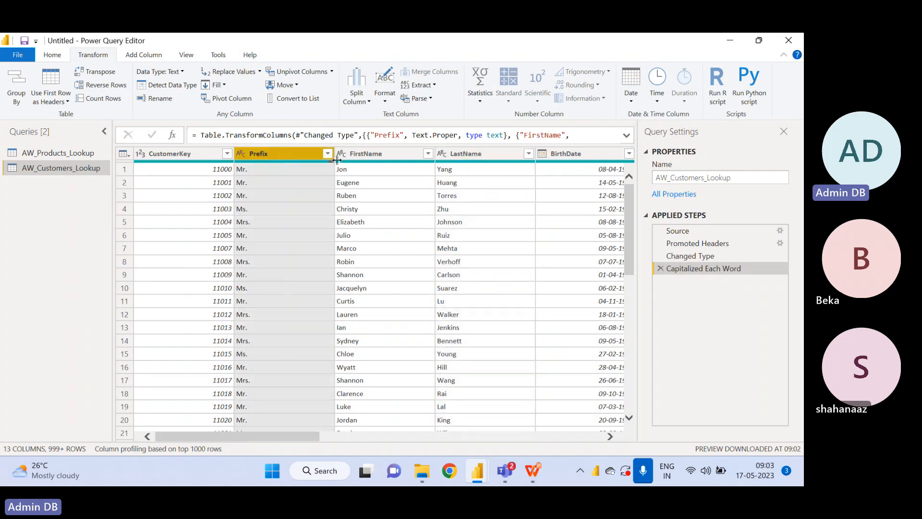
Try adding a FullName column that merges FirstName, LastName and Prefix, selected in that order, with a space separator
{"action": "left_click", "coordinate": [353, 157]}
{"action": "left_click", "coordinate": [464, 153], "text": "ctrl"}
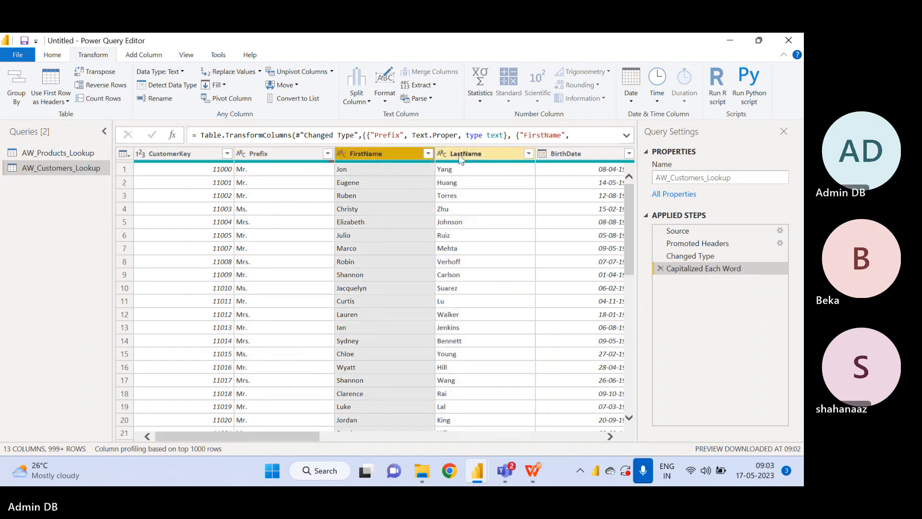
{"action": "left_click", "coordinate": [273, 153], "text": "ctrl"}
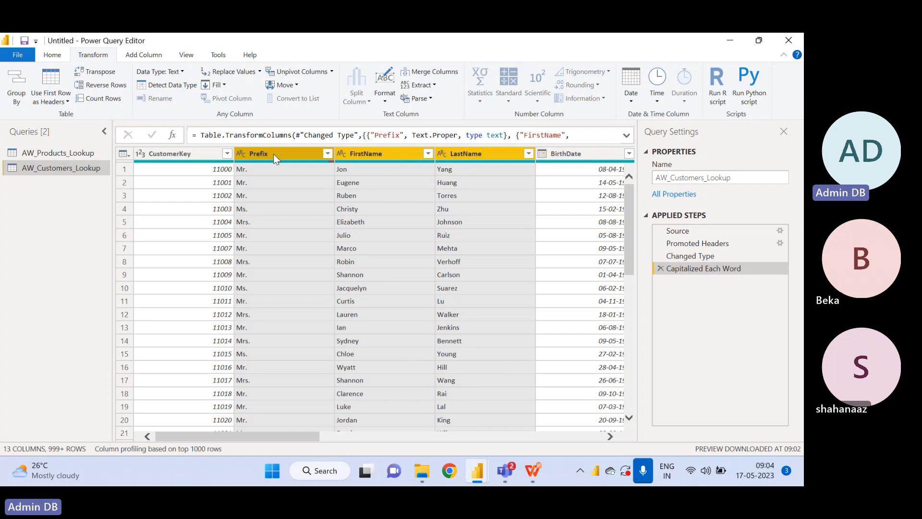
{"action": "left_click", "coordinate": [150, 57]}
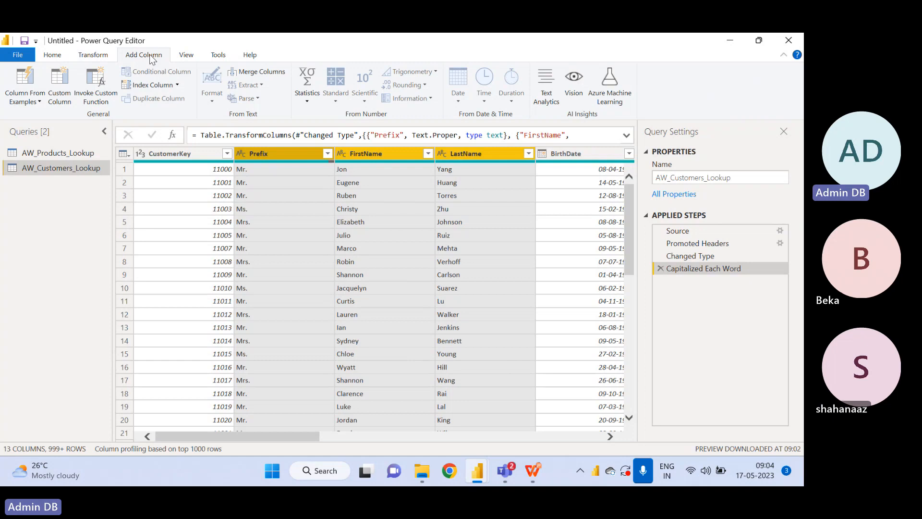
{"action": "left_click", "coordinate": [258, 74]}
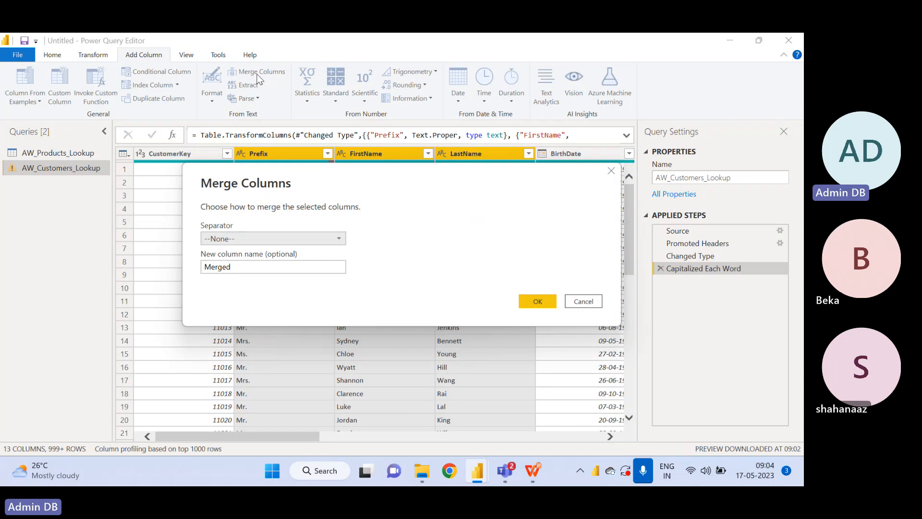
{"action": "left_click", "coordinate": [236, 238]}
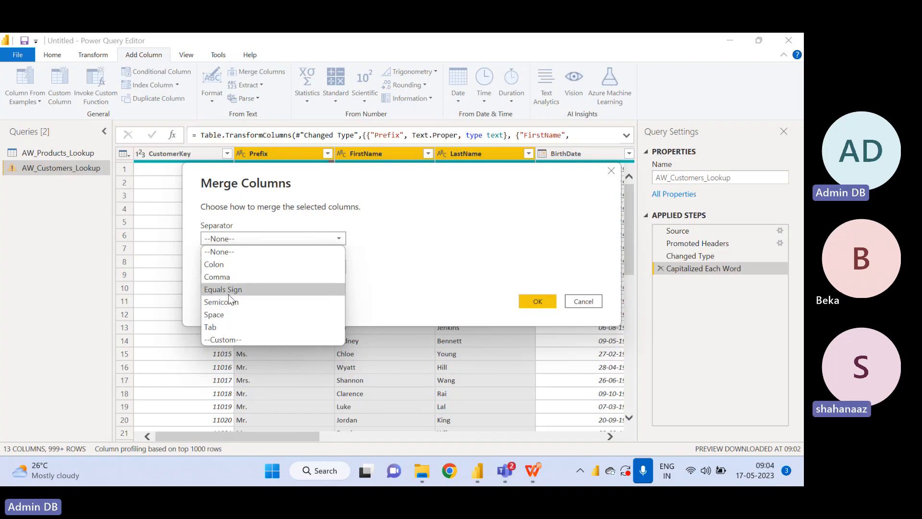
{"action": "left_click", "coordinate": [215, 315]}
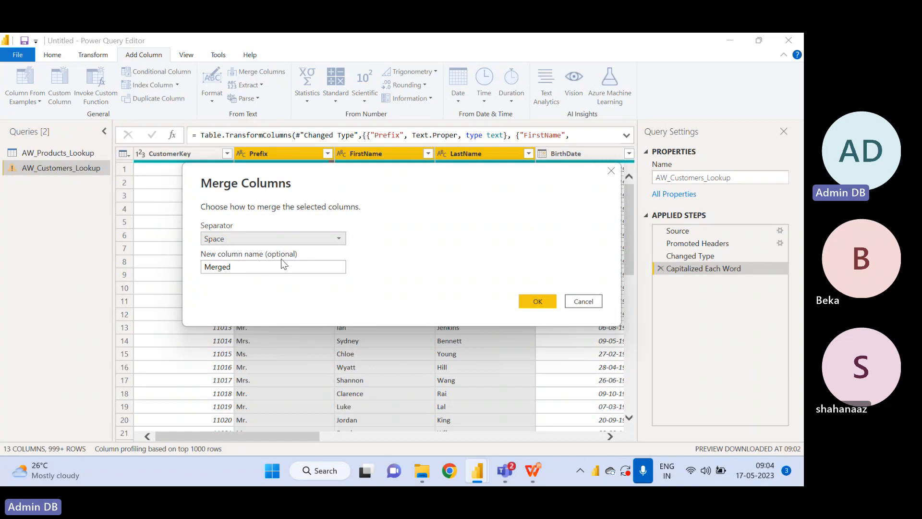
{"action": "left_click", "coordinate": [264, 267]}
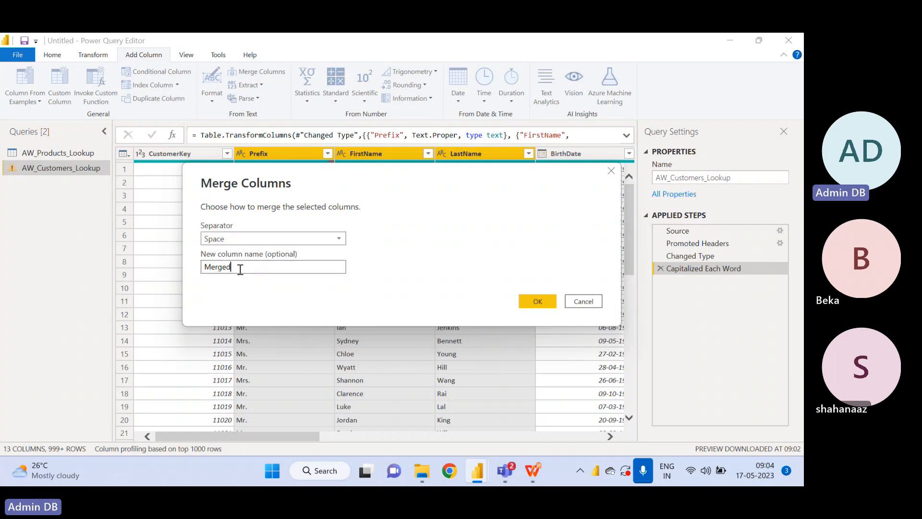
{"action": "left_click_drag", "start_coordinate": [240, 267], "coordinate": [189, 258]}
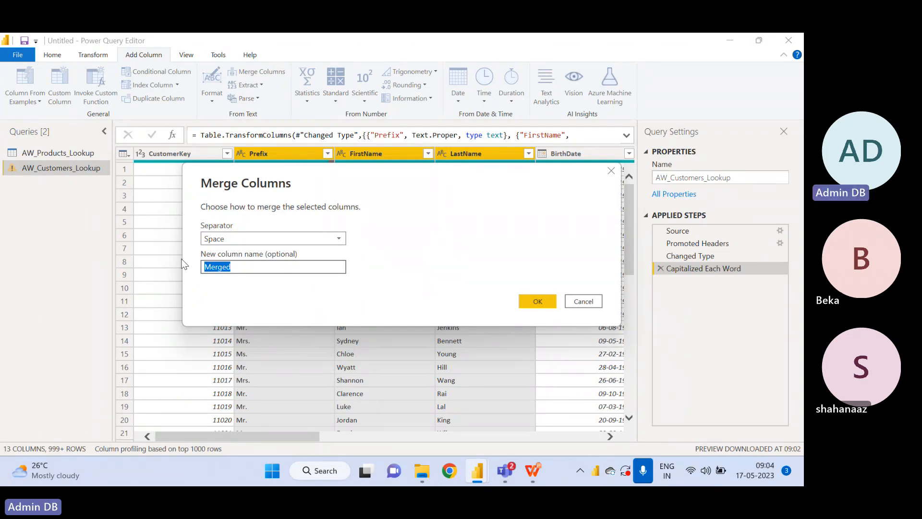
{"action": "key", "text": "BackSpace"}
{"action": "type", "text": "FullName"}
{"action": "left_click", "coordinate": [537, 302]}
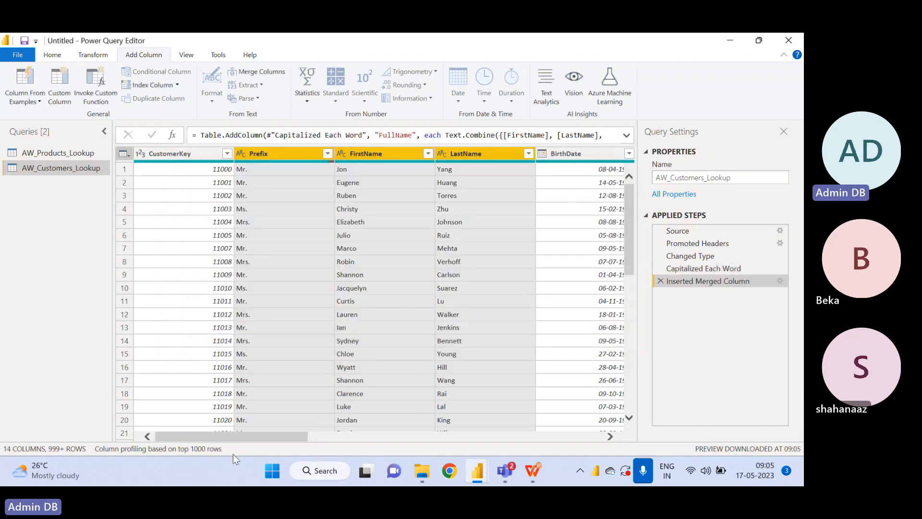
Check the word order in the merged FullName column and delete the applied step that inserted it
{"action": "left_click_drag", "start_coordinate": [238, 437], "coordinate": [573, 469]}
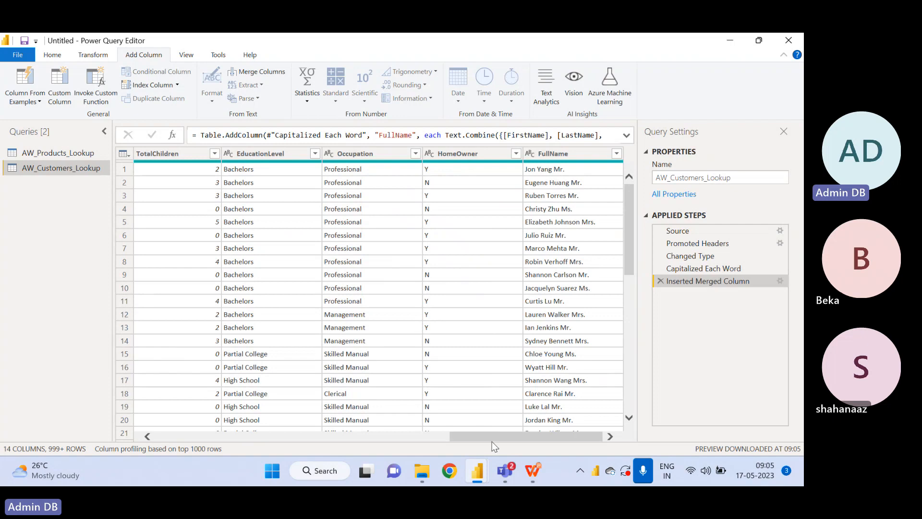
{"action": "left_click_drag", "start_coordinate": [490, 436], "coordinate": [134, 402]}
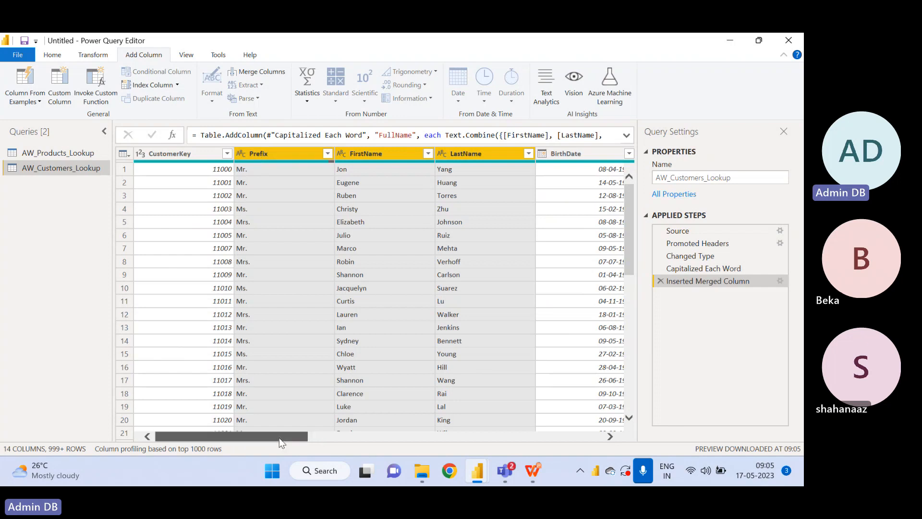
{"action": "left_click_drag", "start_coordinate": [279, 437], "coordinate": [574, 437]}
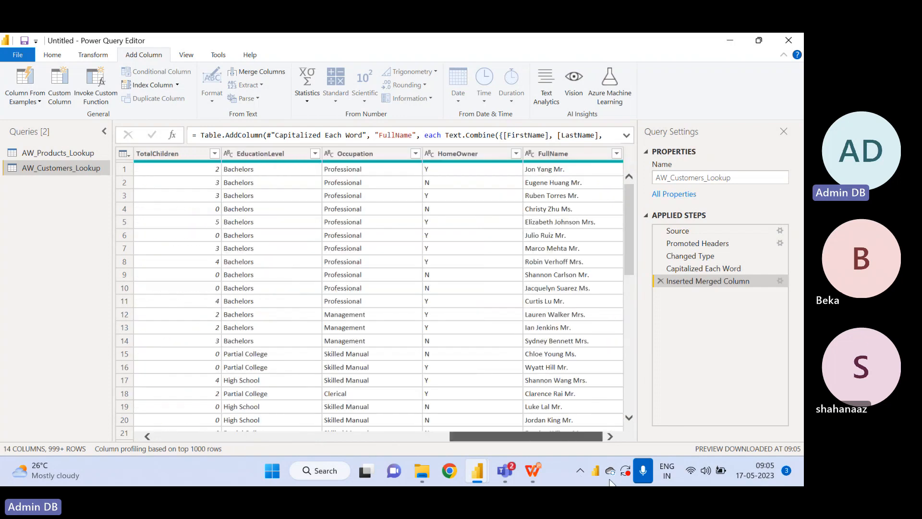
{"action": "left_click", "coordinate": [660, 281]}
{"action": "left_click_drag", "start_coordinate": [474, 440], "coordinate": [194, 401]}
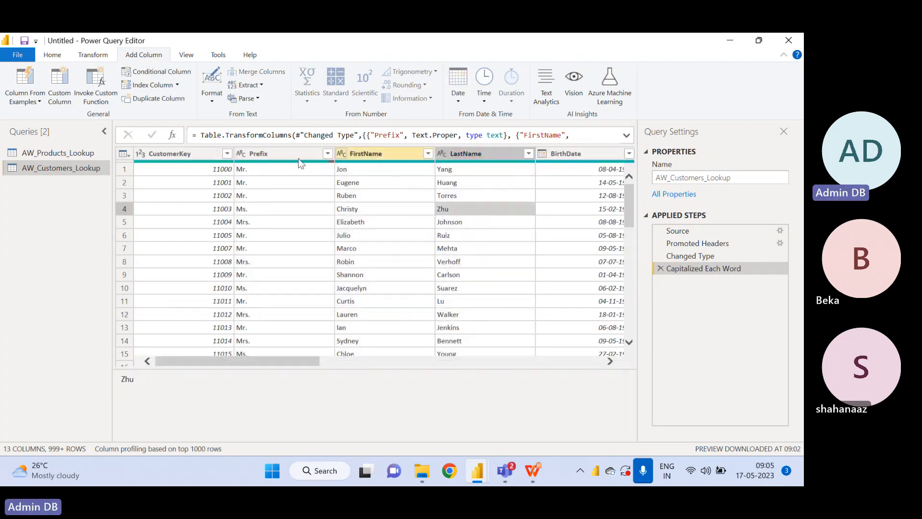
{"action": "left_click", "coordinate": [283, 155]}
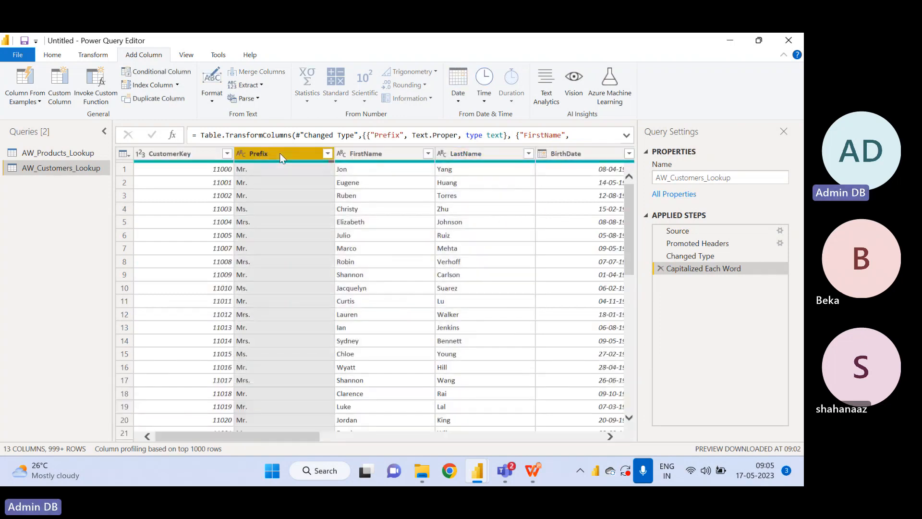
{"action": "left_click", "coordinate": [368, 154], "text": "ctrl"}
{"action": "left_click", "coordinate": [462, 153], "text": "ctrl"}
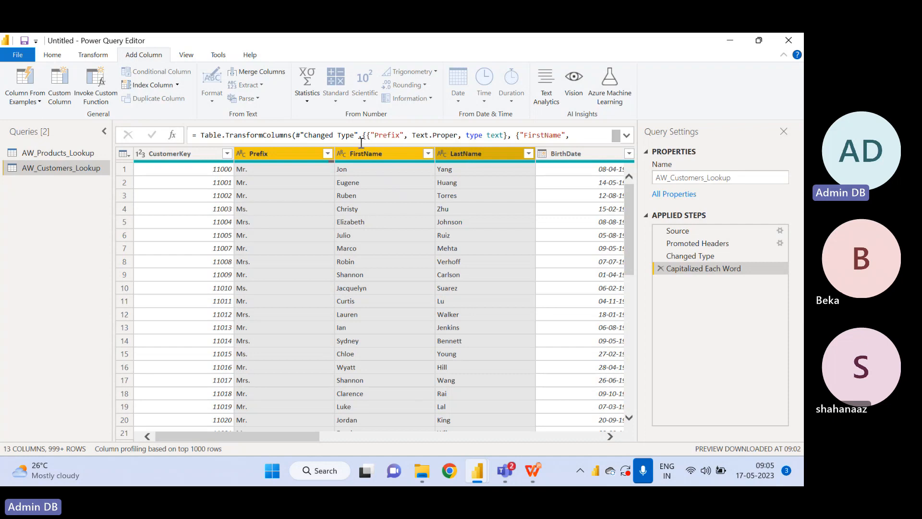
{"action": "left_click", "coordinate": [384, 153]}
{"action": "left_click", "coordinate": [455, 157], "text": "ctrl"}
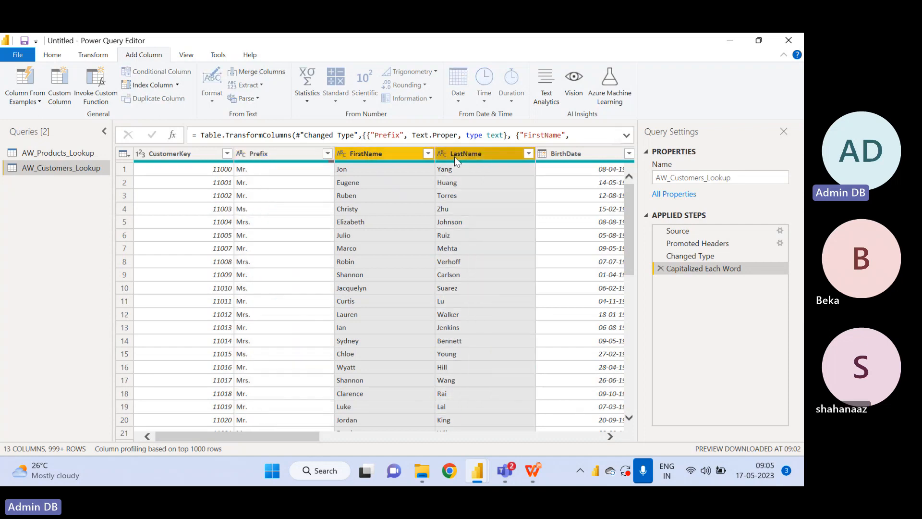
{"action": "left_click", "coordinate": [291, 155], "text": "ctrl"}
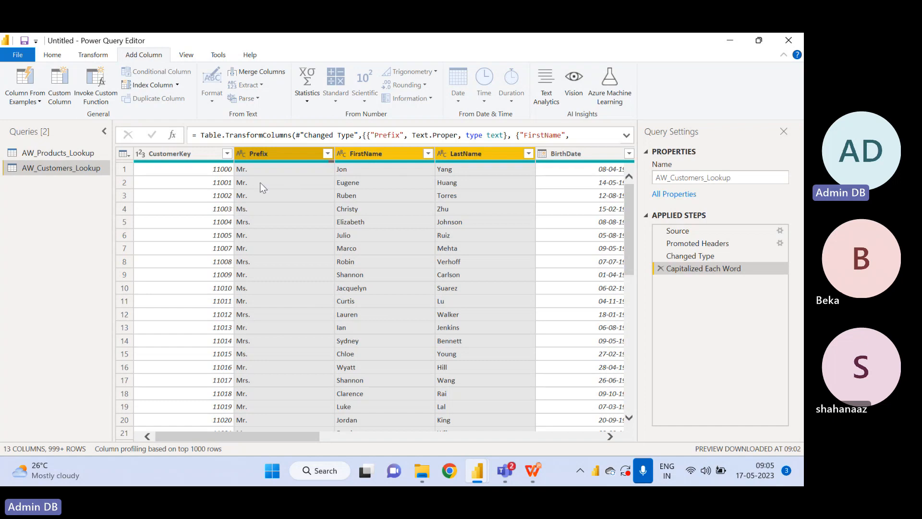
Add a FullName column merging Prefix, FirstName and LastName, selected in that order, with a space separator, and check its values
{"action": "left_click", "coordinate": [293, 154]}
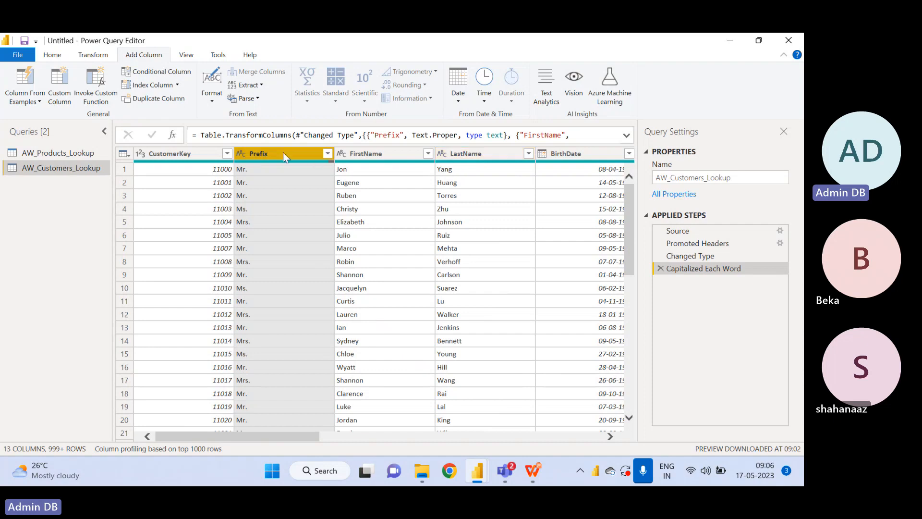
{"action": "left_click", "coordinate": [359, 154], "text": "ctrl"}
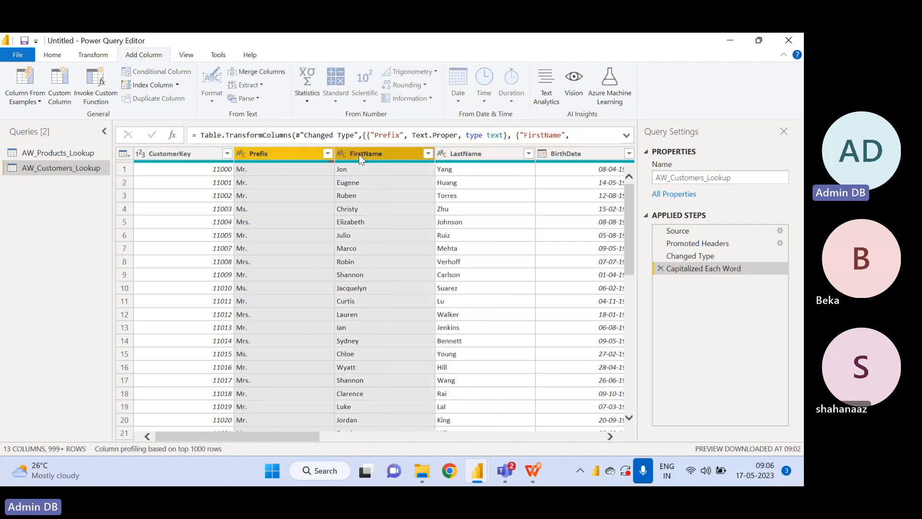
{"action": "left_click", "coordinate": [446, 154], "text": "ctrl"}
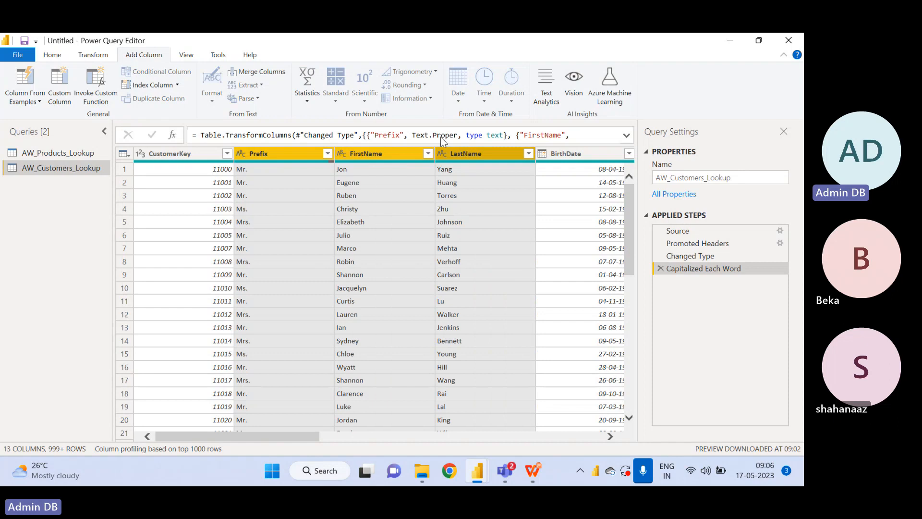
{"action": "left_click", "coordinate": [258, 72]}
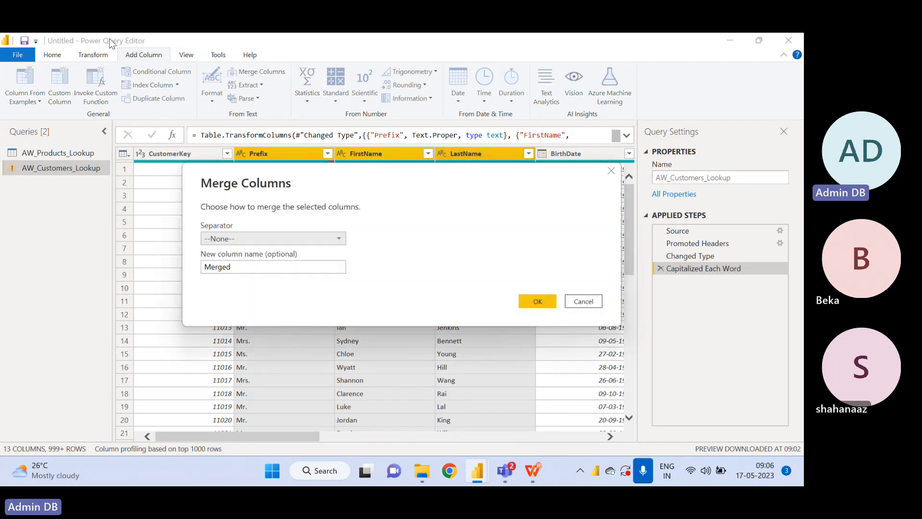
{"action": "left_click", "coordinate": [243, 239]}
{"action": "left_click", "coordinate": [238, 315]}
{"action": "left_click_drag", "start_coordinate": [241, 264], "coordinate": [171, 263]}
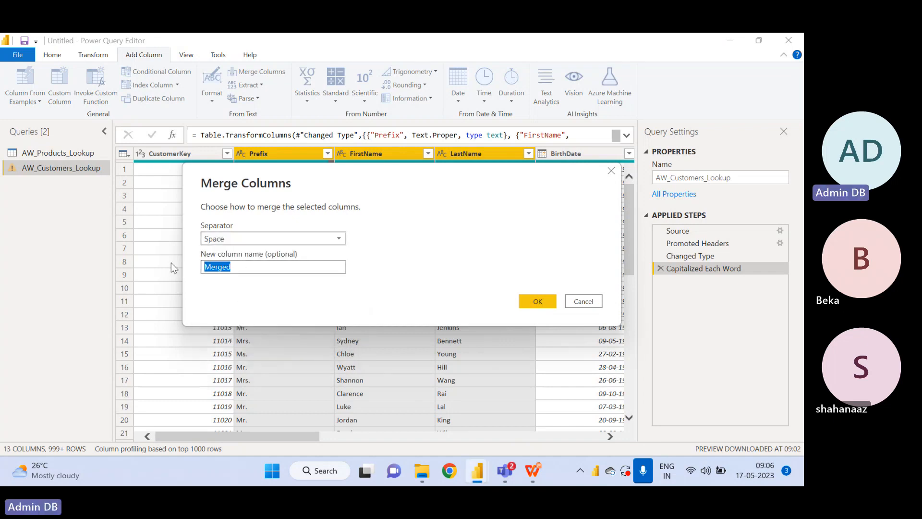
{"action": "key", "text": "BackSpace"}
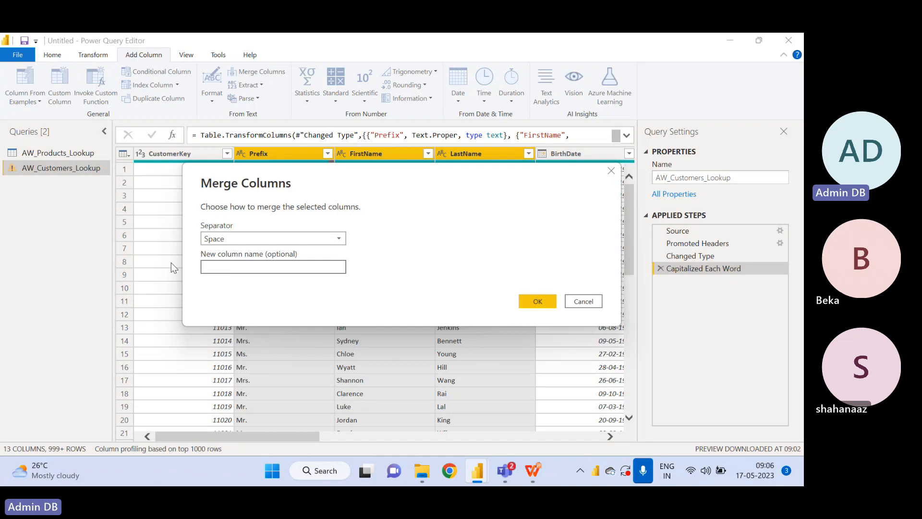
{"action": "type", "text": "FullName"}
{"action": "left_click", "coordinate": [538, 302]}
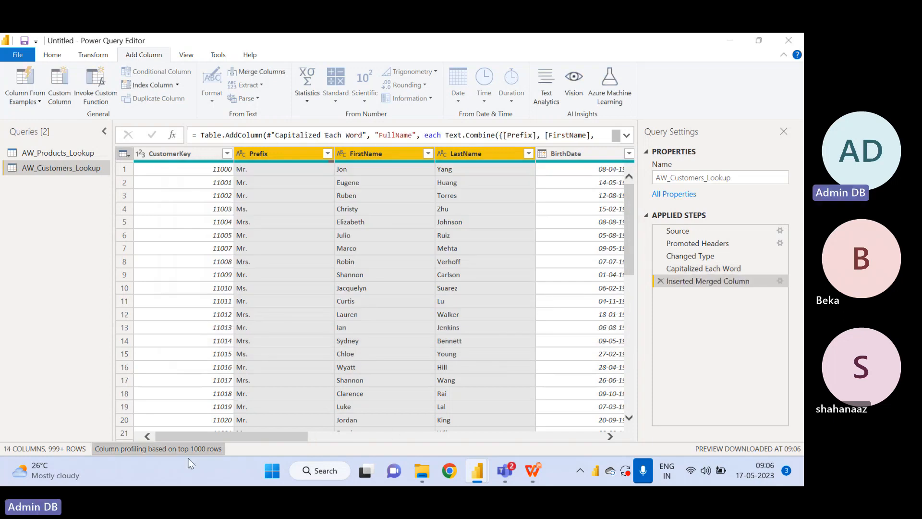
{"action": "left_click_drag", "start_coordinate": [184, 436], "coordinate": [557, 435]}
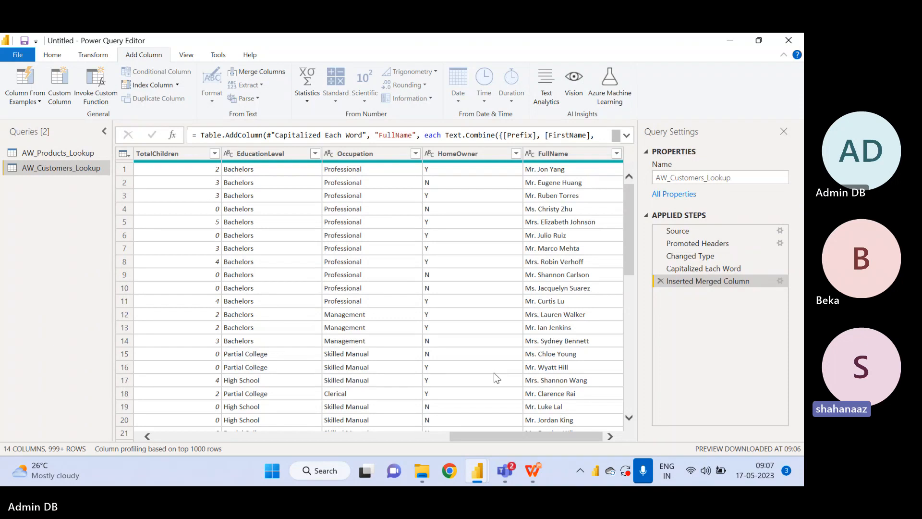
{"action": "left_click_drag", "start_coordinate": [542, 436], "coordinate": [183, 390]}
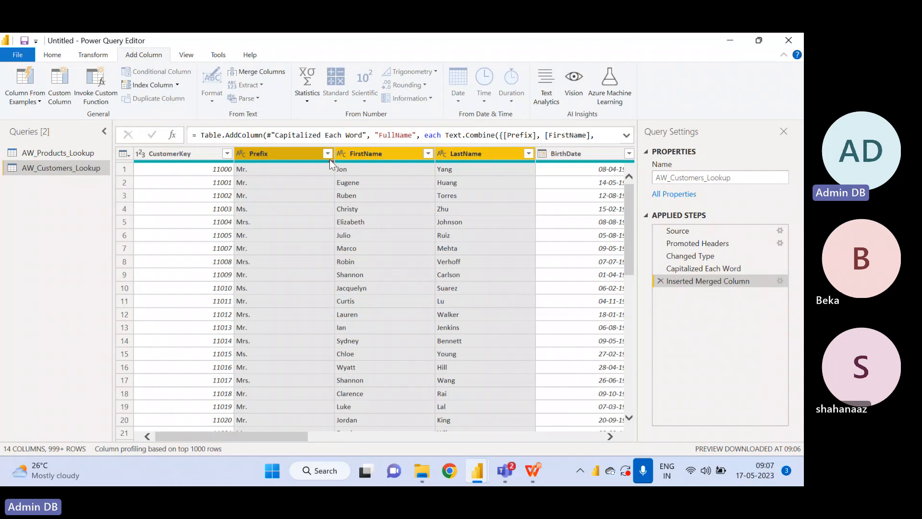
{"action": "left_click", "coordinate": [285, 157]}
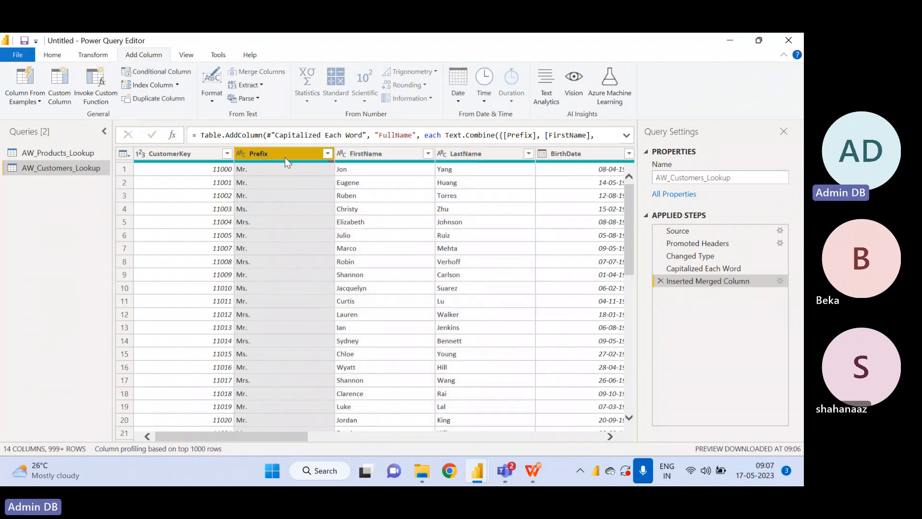
{"action": "left_click", "coordinate": [359, 159]}
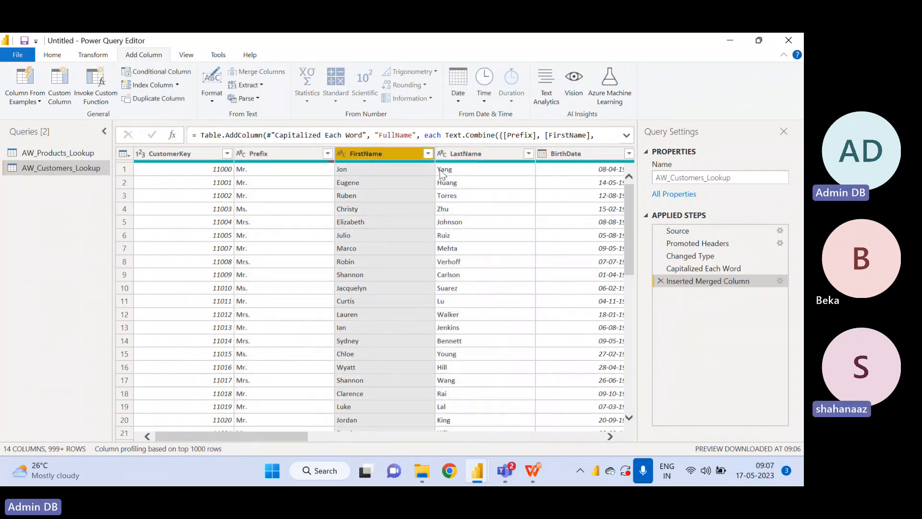
{"action": "left_click", "coordinate": [462, 152]}
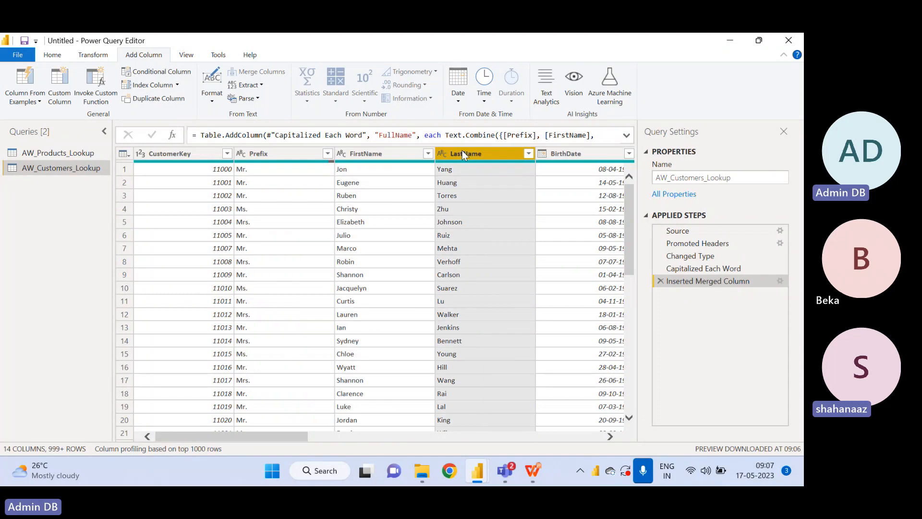
{"action": "left_click", "coordinate": [262, 159]}
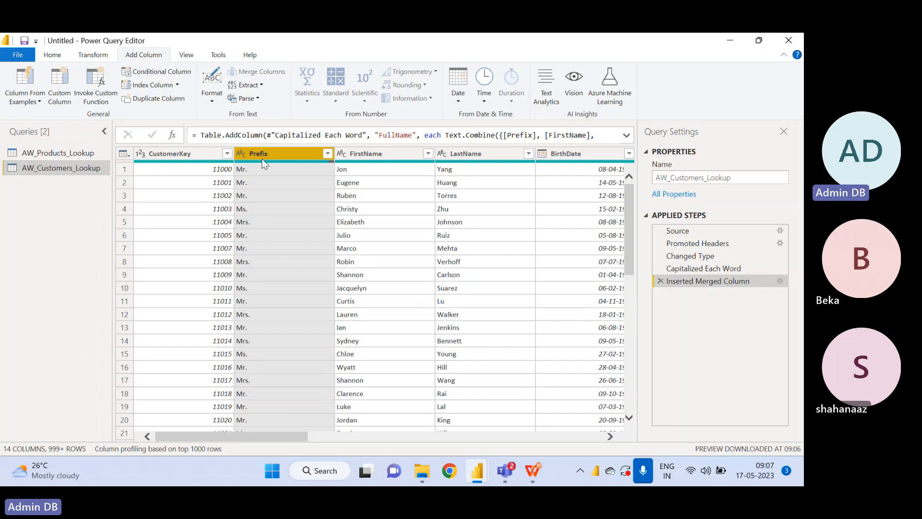
{"action": "left_click", "coordinate": [483, 153]}
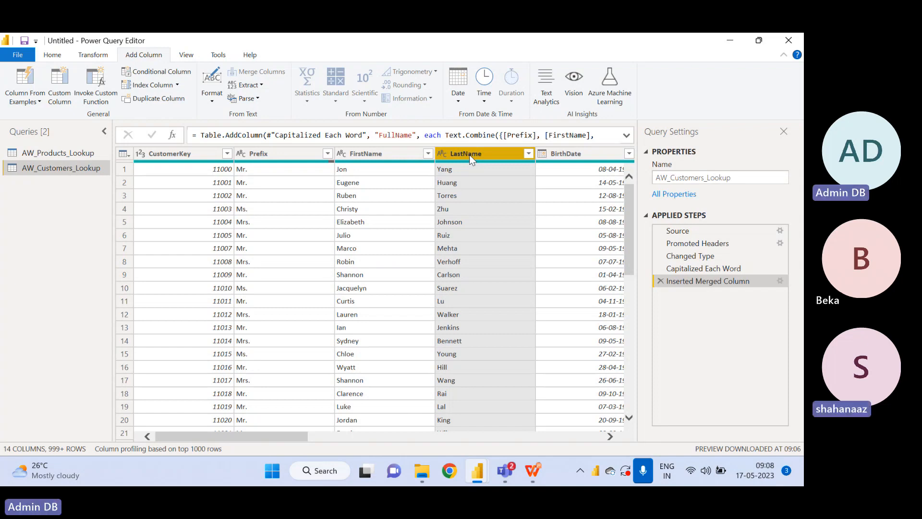
{"action": "left_click", "coordinate": [265, 154]}
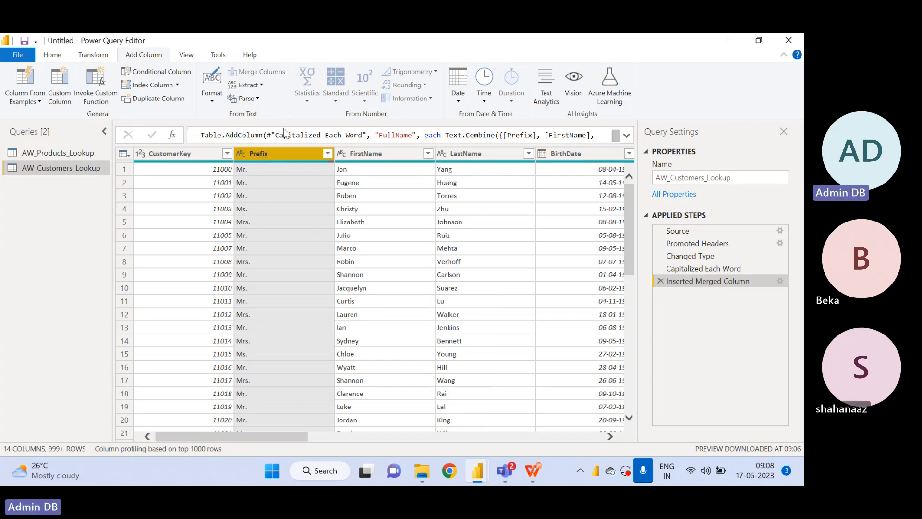
{"action": "left_click", "coordinate": [367, 155], "text": "ctrl"}
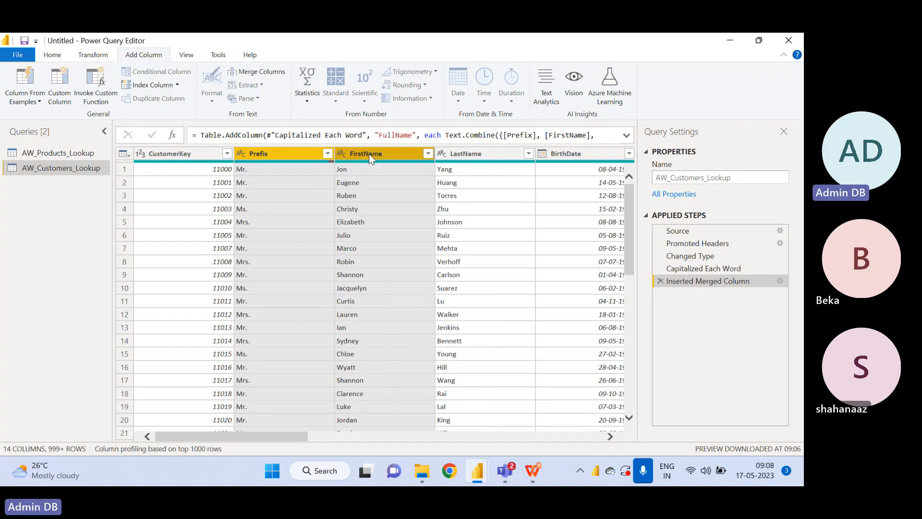
{"action": "left_click", "coordinate": [462, 154], "text": "ctrl"}
{"action": "left_click", "coordinate": [93, 56]}
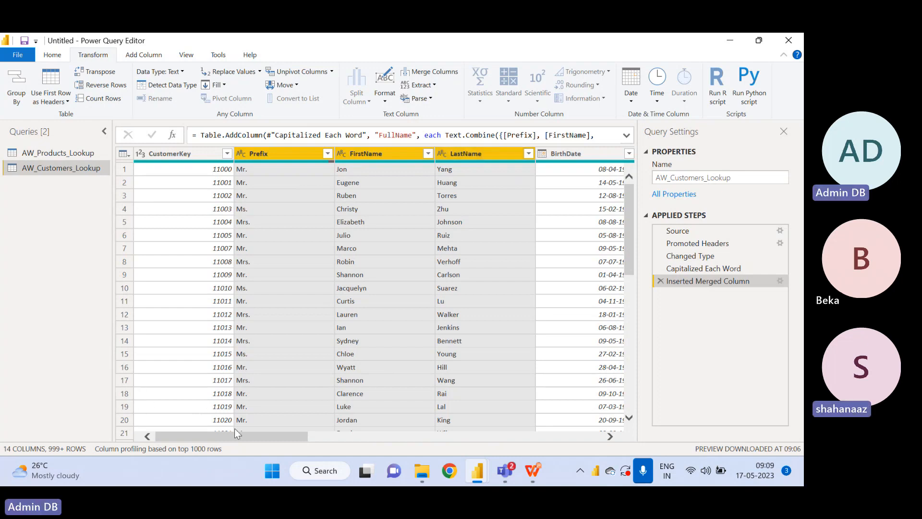
{"action": "left_click", "coordinate": [296, 34]}
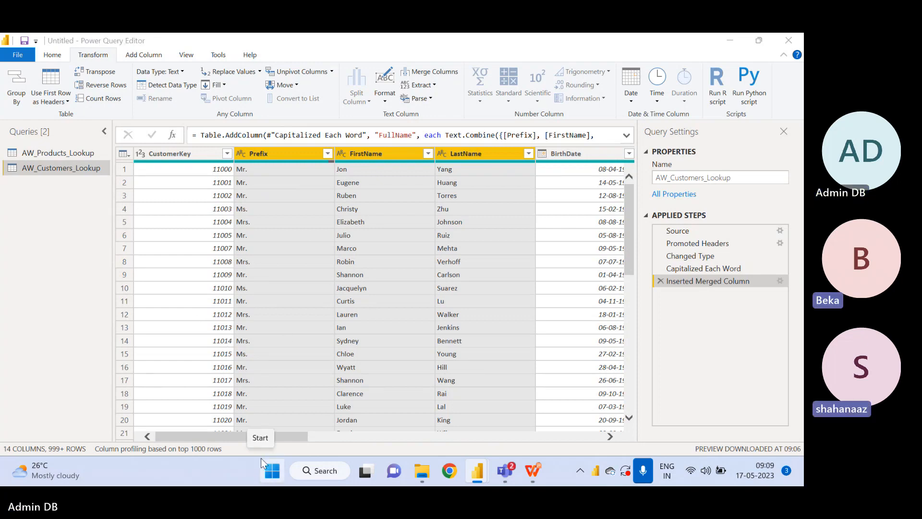
Compare the merged FullName values with the Prefix, FirstName and LastName columns
{"action": "left_click", "coordinate": [96, 399]}
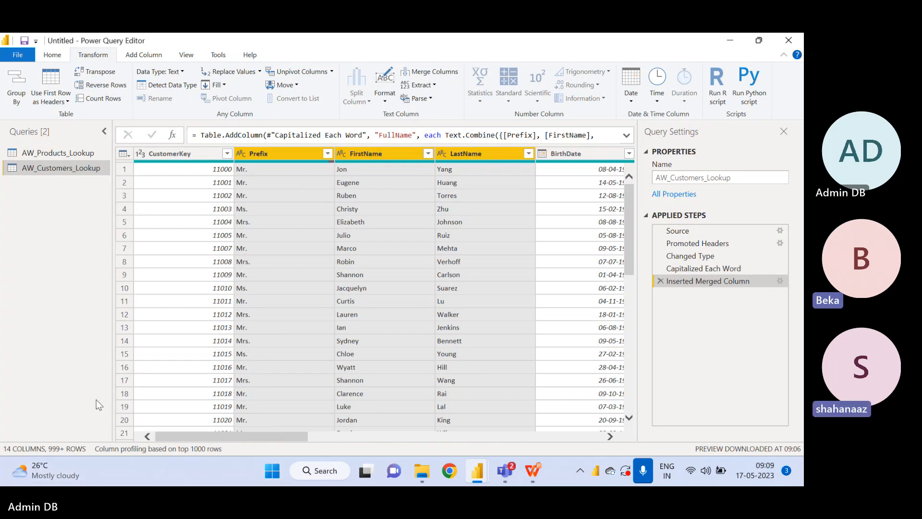
{"action": "left_click", "coordinate": [280, 156]}
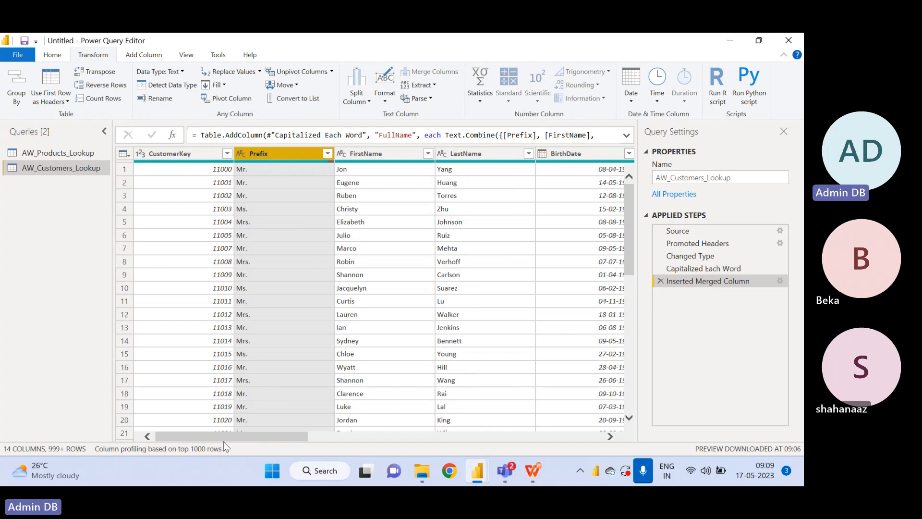
{"action": "left_click_drag", "start_coordinate": [220, 437], "coordinate": [108, 400]}
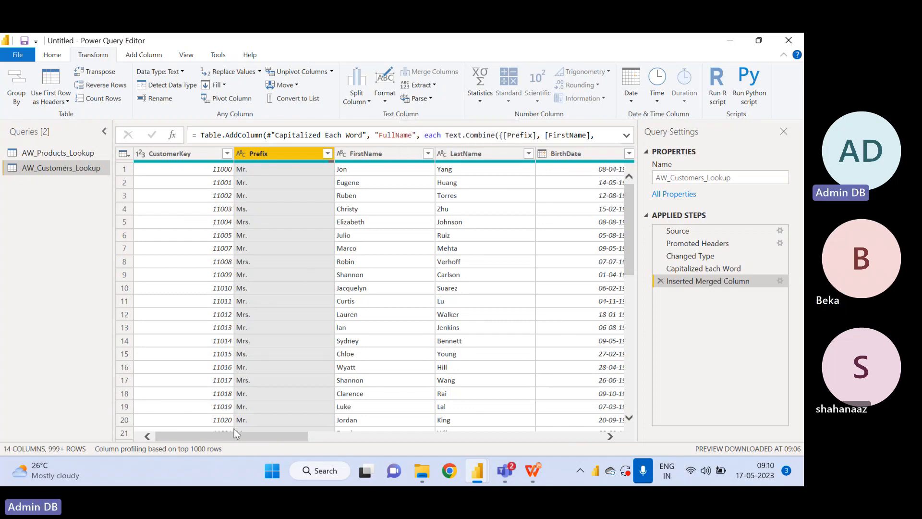
{"action": "left_click_drag", "start_coordinate": [234, 433], "coordinate": [530, 436]}
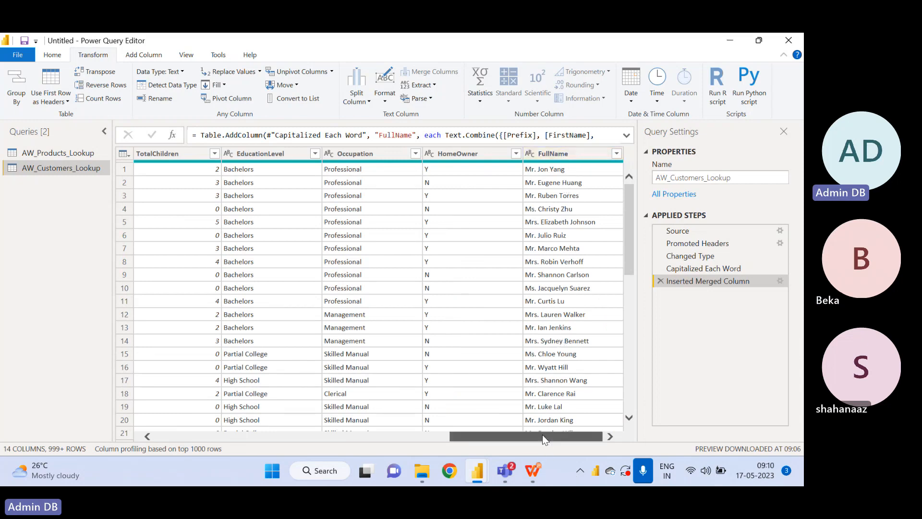
{"action": "left_click_drag", "start_coordinate": [543, 435], "coordinate": [235, 402]}
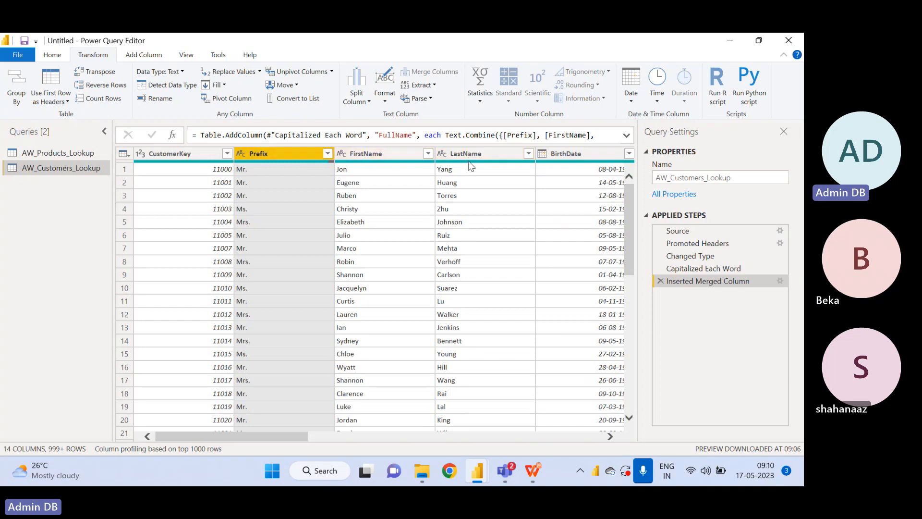
{"action": "mouse_move", "coordinate": [470, 165]}
Select the EmailAddress column and review the Extract options for transforming it in place
{"action": "left_click_drag", "start_coordinate": [203, 439], "coordinate": [363, 460]}
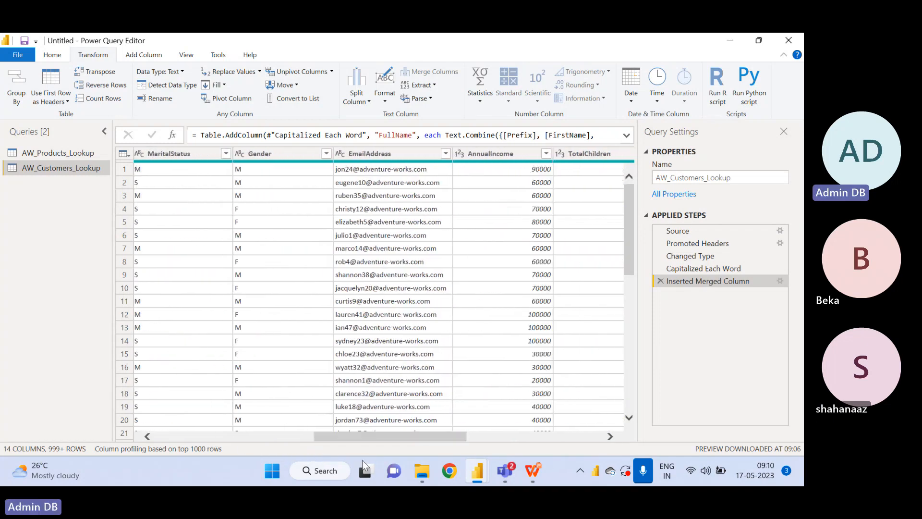
{"action": "left_click", "coordinate": [375, 154]}
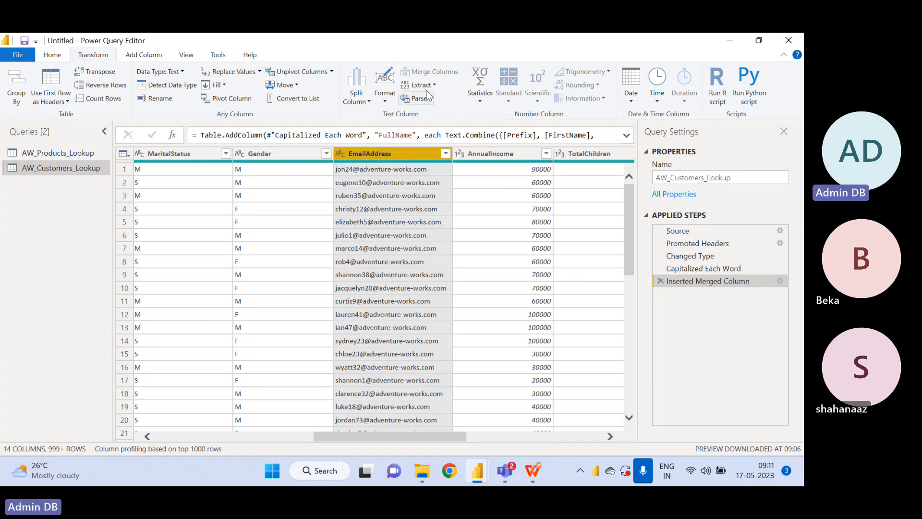
{"action": "left_click", "coordinate": [144, 55]}
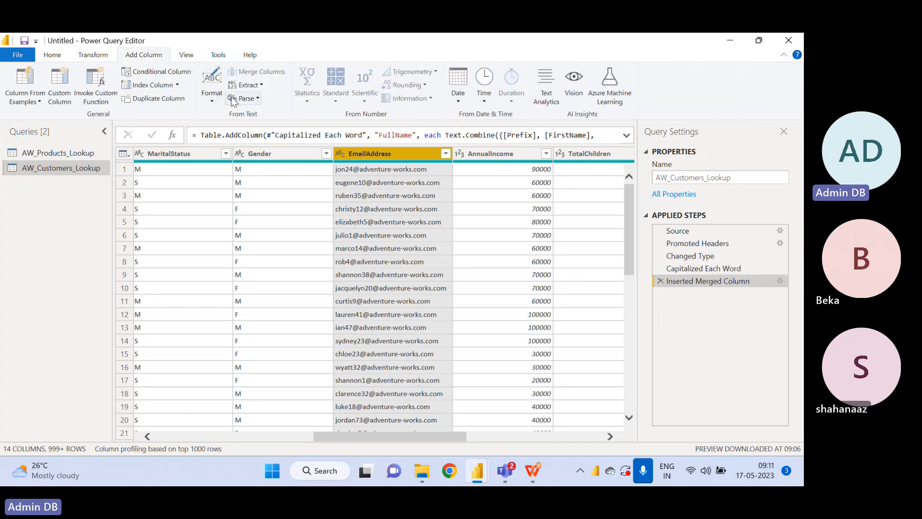
{"action": "left_click", "coordinate": [93, 56]}
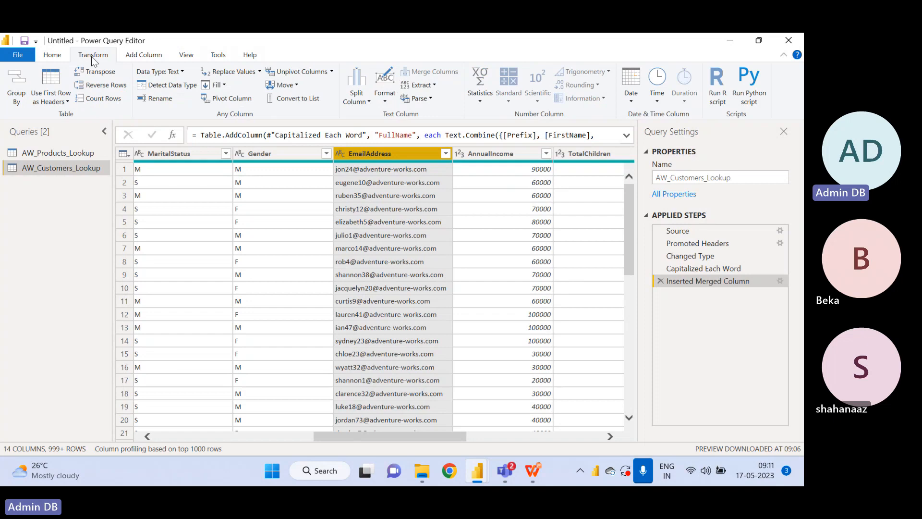
{"action": "left_click", "coordinate": [130, 57]}
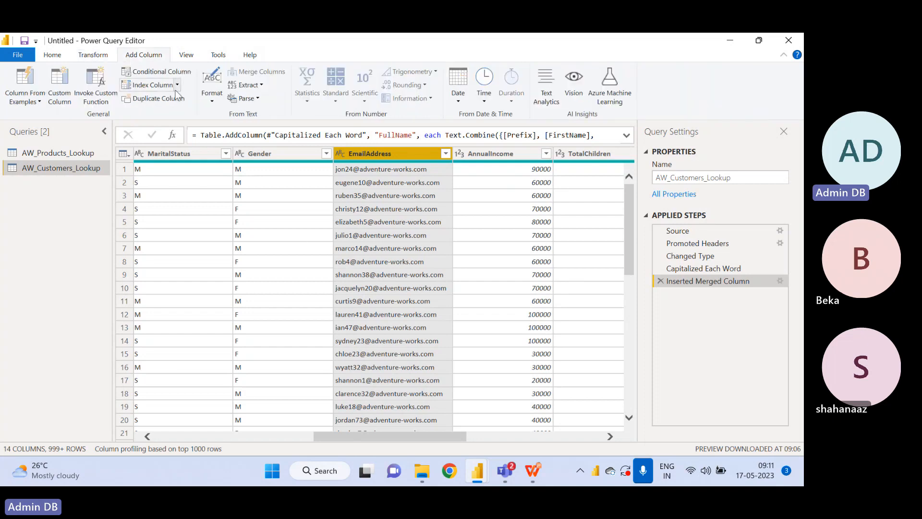
{"action": "left_click", "coordinate": [98, 56]}
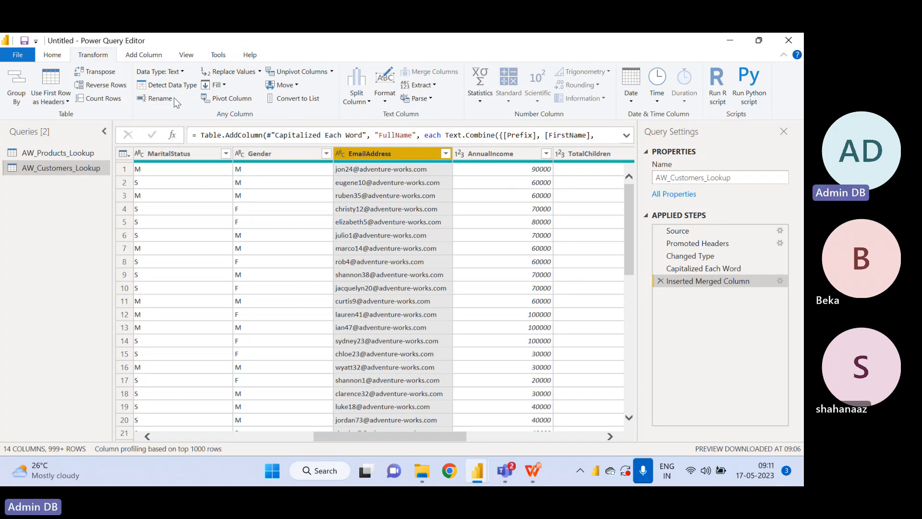
{"action": "left_click", "coordinate": [430, 85]}
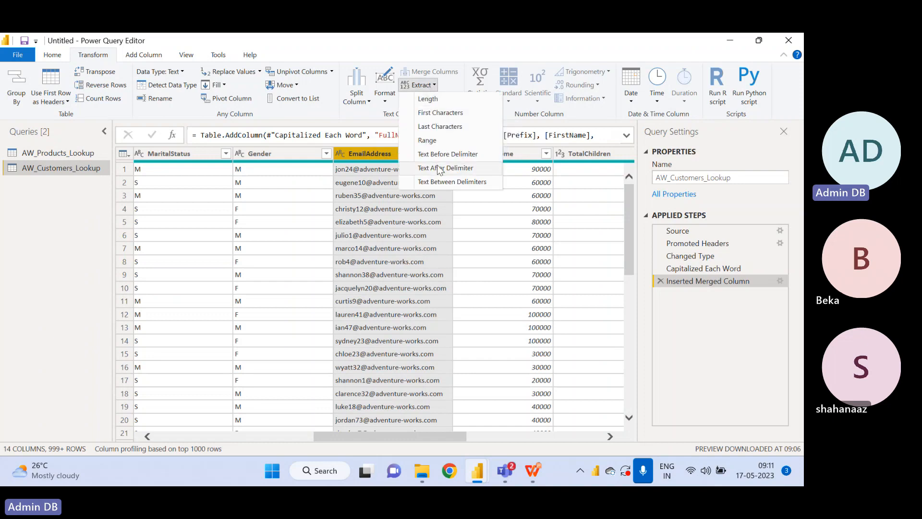
{"action": "left_click", "coordinate": [425, 50]}
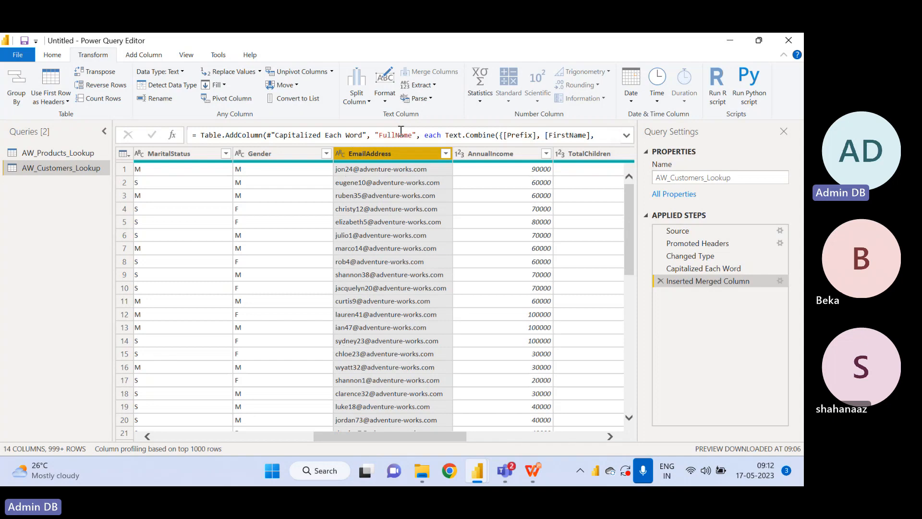
Add a new column extracting the EmailAddress text before the delimiter @, scanning from the start of the input
{"action": "left_click", "coordinate": [147, 56]}
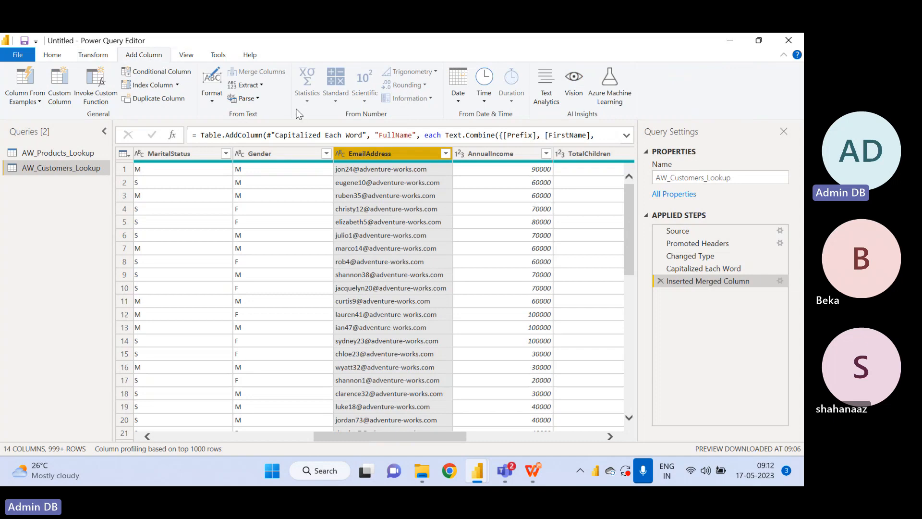
{"action": "left_click", "coordinate": [259, 85]}
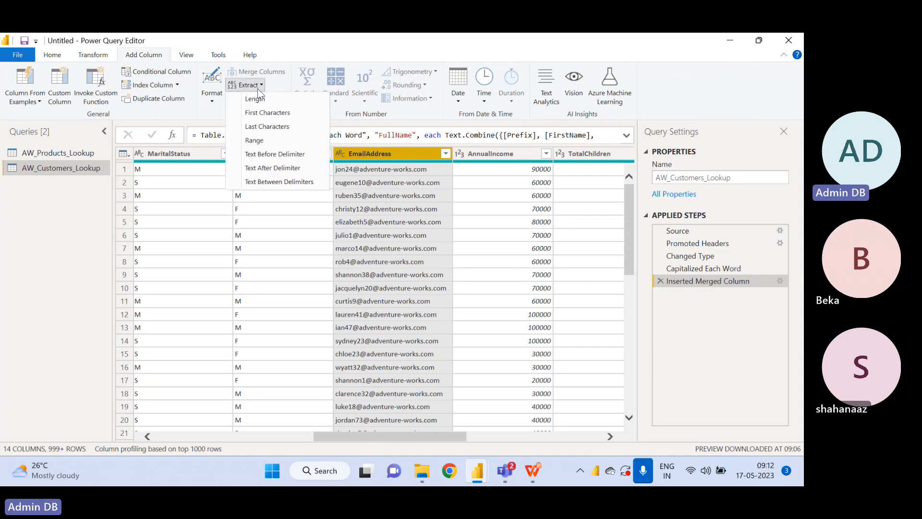
{"action": "left_click", "coordinate": [267, 157]}
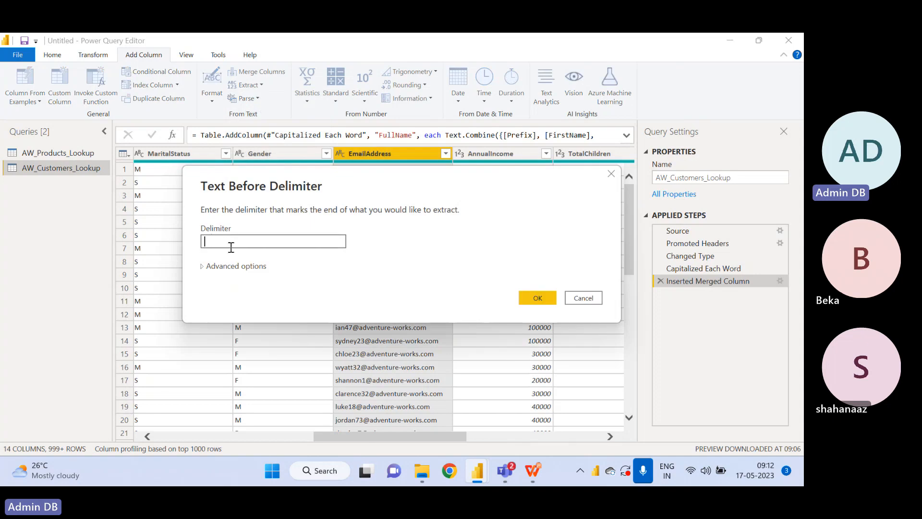
{"action": "type", "text": "@"}
{"action": "left_click", "coordinate": [208, 268]}
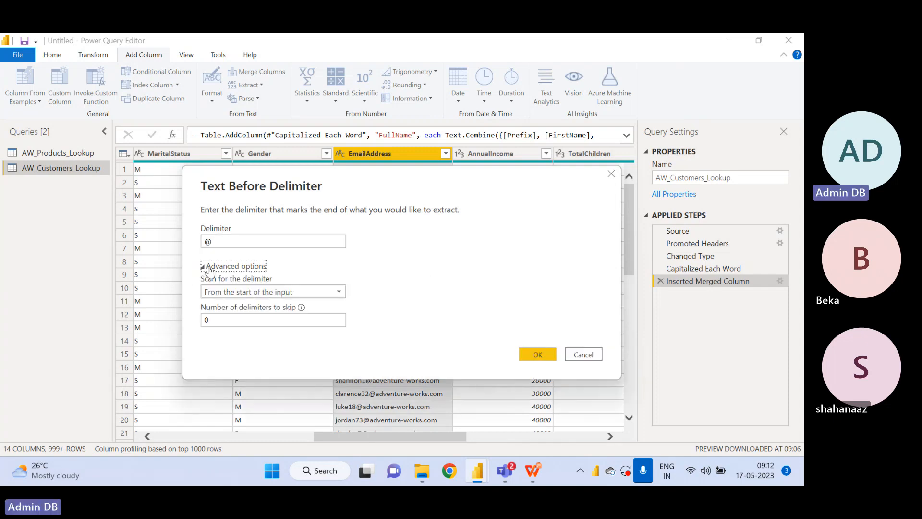
{"action": "left_click", "coordinate": [271, 291]}
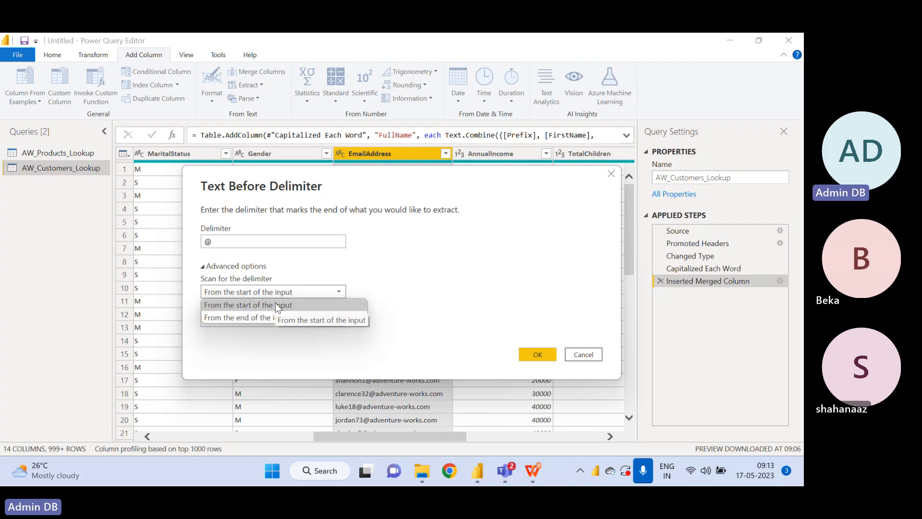
{"action": "left_click", "coordinate": [275, 303]}
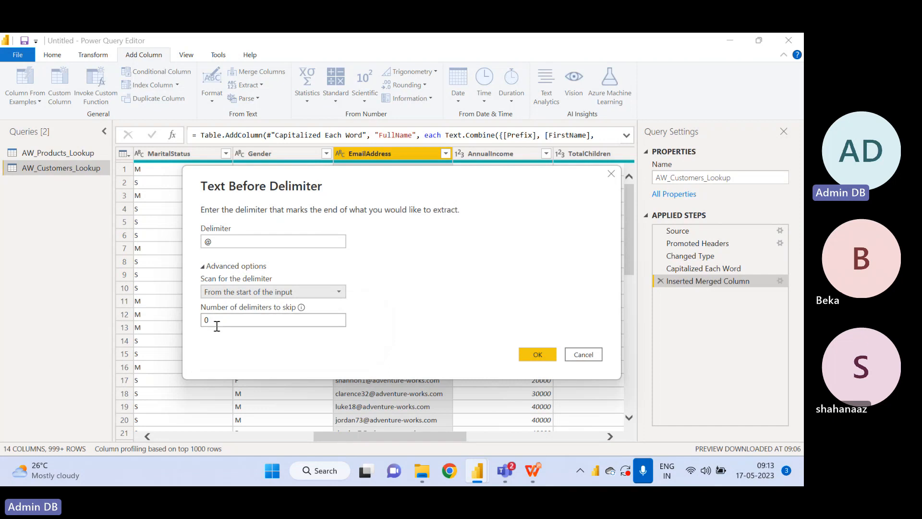
{"action": "left_click", "coordinate": [204, 267]}
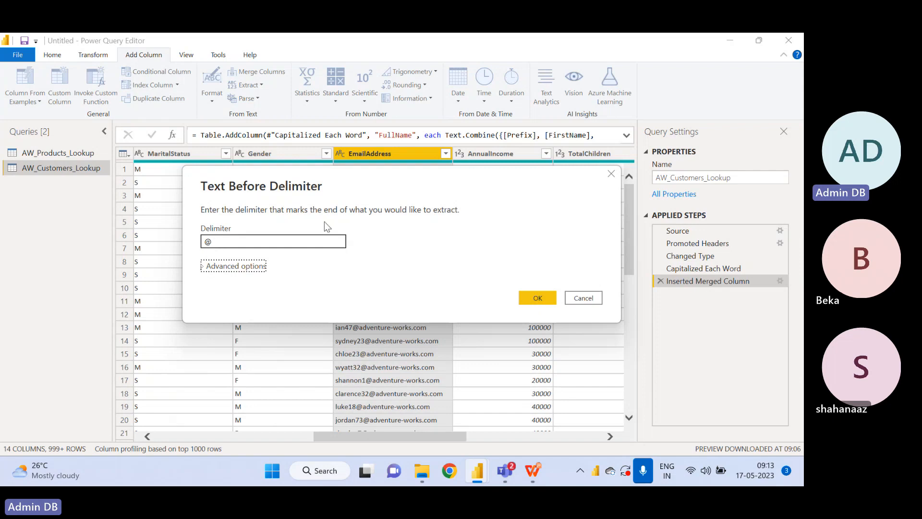
{"action": "left_click_drag", "start_coordinate": [384, 177], "coordinate": [379, 275]}
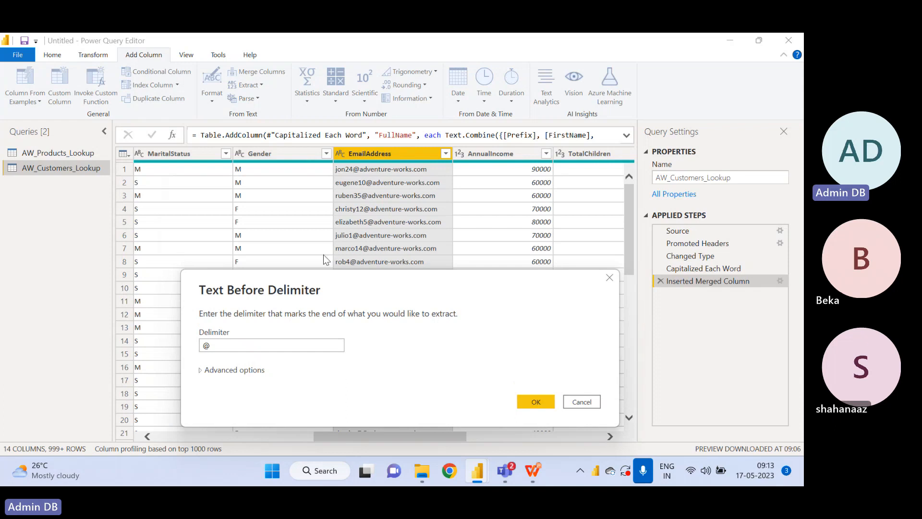
{"action": "left_click", "coordinate": [209, 370]}
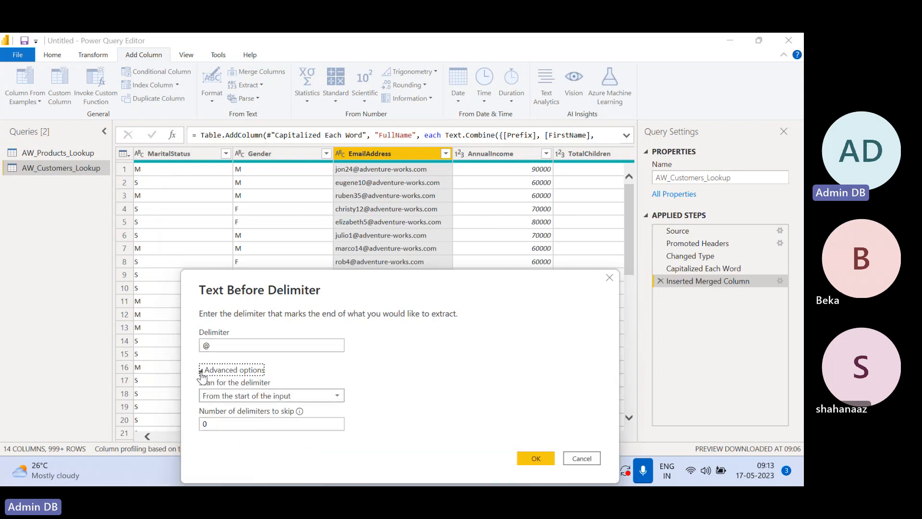
{"action": "left_click", "coordinate": [202, 372]}
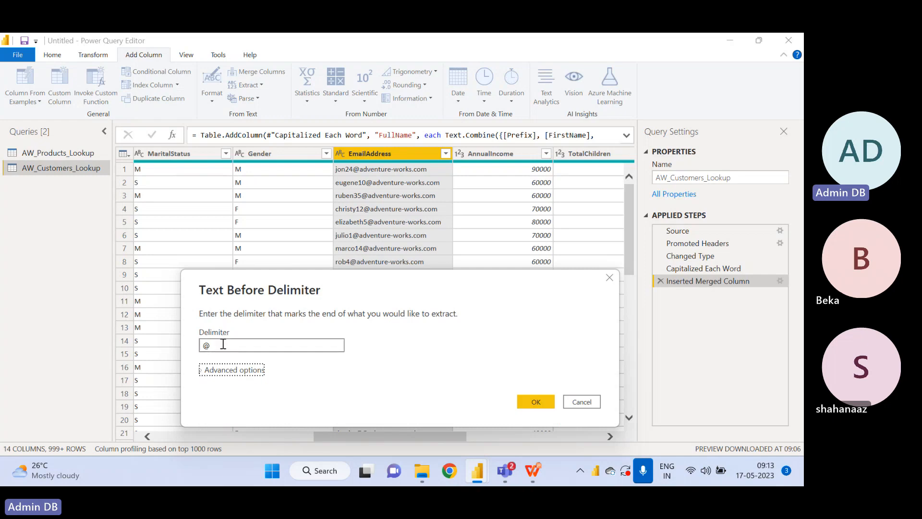
{"action": "left_click", "coordinate": [535, 401]}
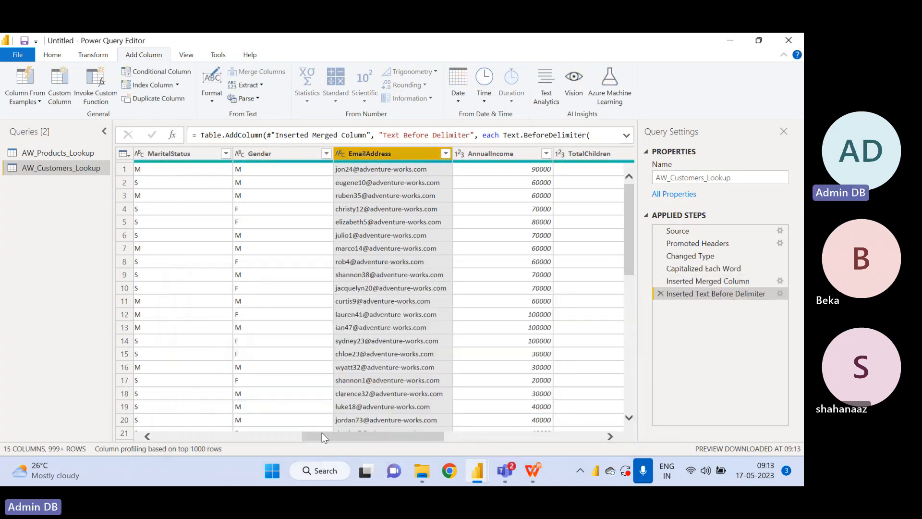
Compare the extracted Text Before Delimiter values with the addresses in the EmailAddress column
{"action": "left_click_drag", "start_coordinate": [322, 436], "coordinate": [528, 437]}
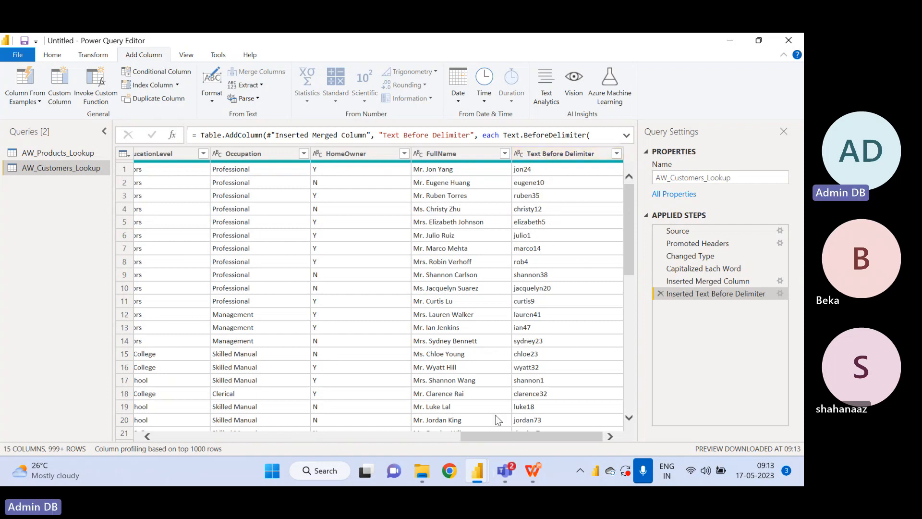
{"action": "left_click_drag", "start_coordinate": [499, 436], "coordinate": [545, 413]}
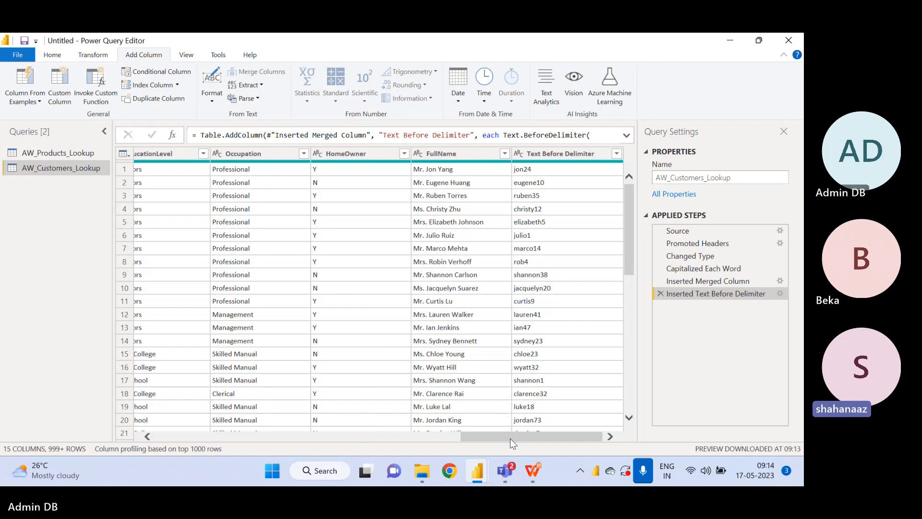
{"action": "left_click_drag", "start_coordinate": [510, 438], "coordinate": [387, 421]}
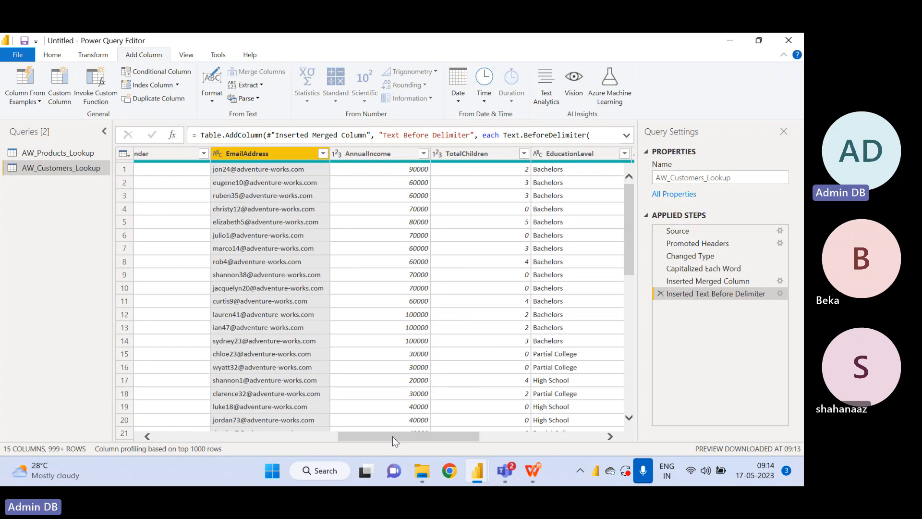
{"action": "left_click_drag", "start_coordinate": [394, 440], "coordinate": [534, 470]}
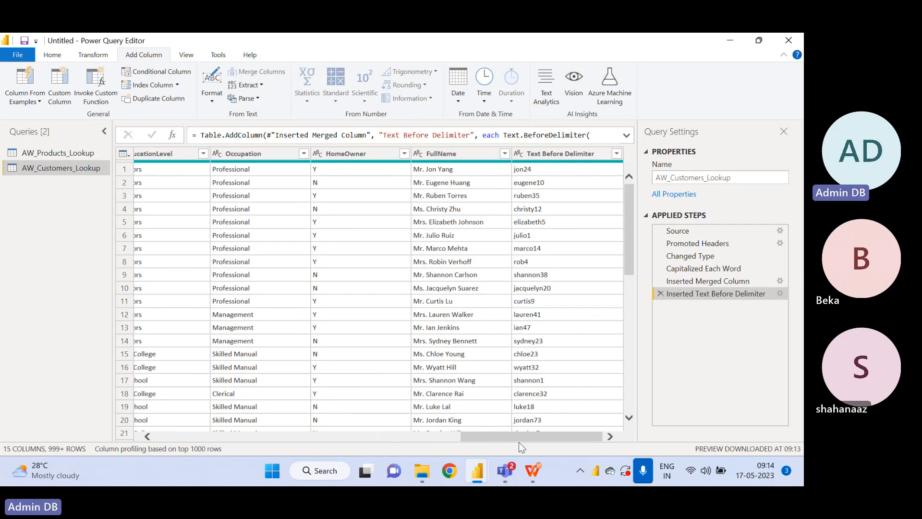
{"action": "left_click_drag", "start_coordinate": [519, 436], "coordinate": [348, 416]}
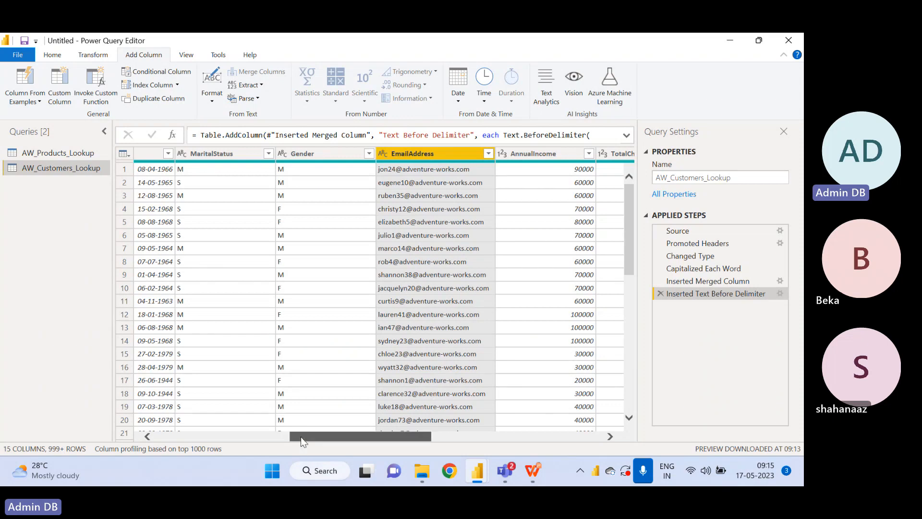
{"action": "left_click_drag", "start_coordinate": [300, 437], "coordinate": [544, 456]}
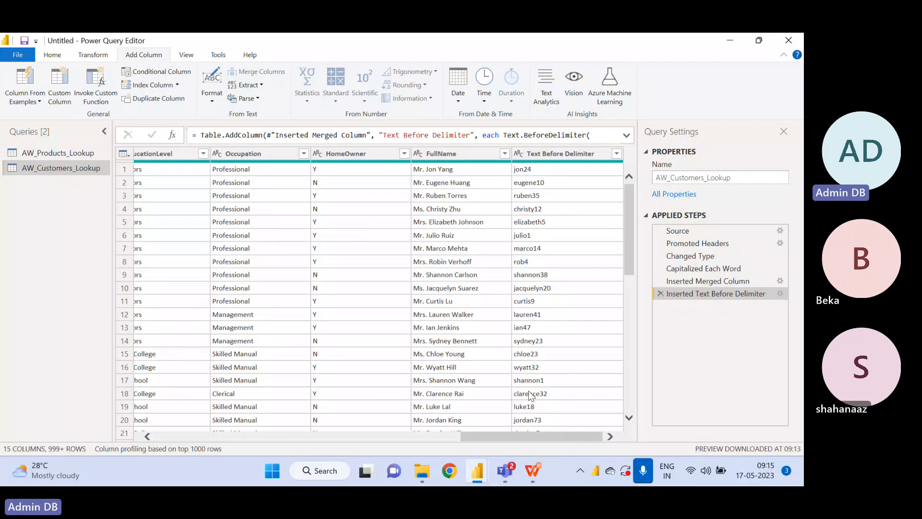
{"action": "left_click_drag", "start_coordinate": [528, 438], "coordinate": [377, 417]}
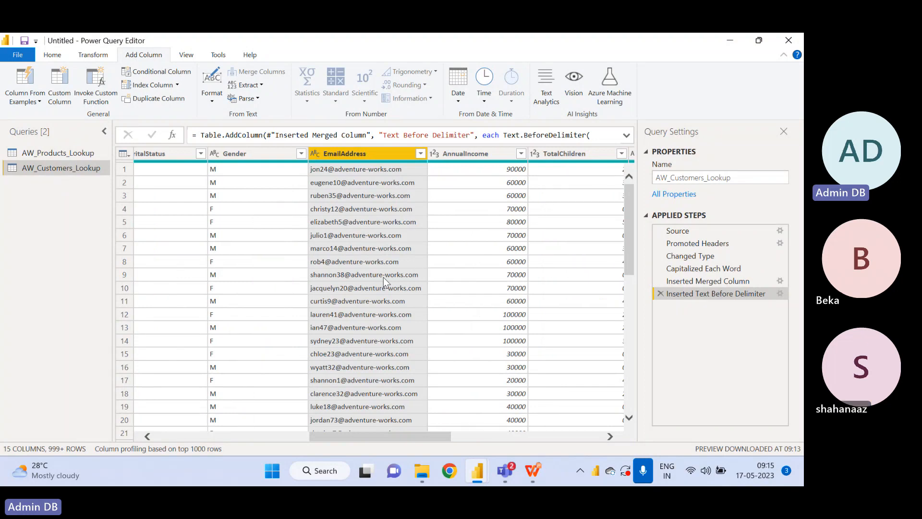
{"action": "left_click_drag", "start_coordinate": [344, 436], "coordinate": [524, 442]}
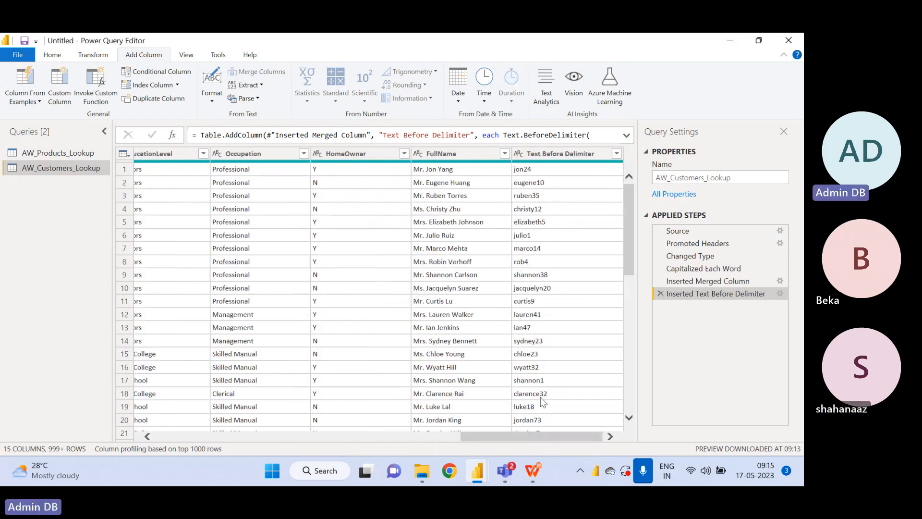
Rename the Text Before Delimiter column in the customers query as UserName
{"action": "left_click", "coordinate": [553, 156]}
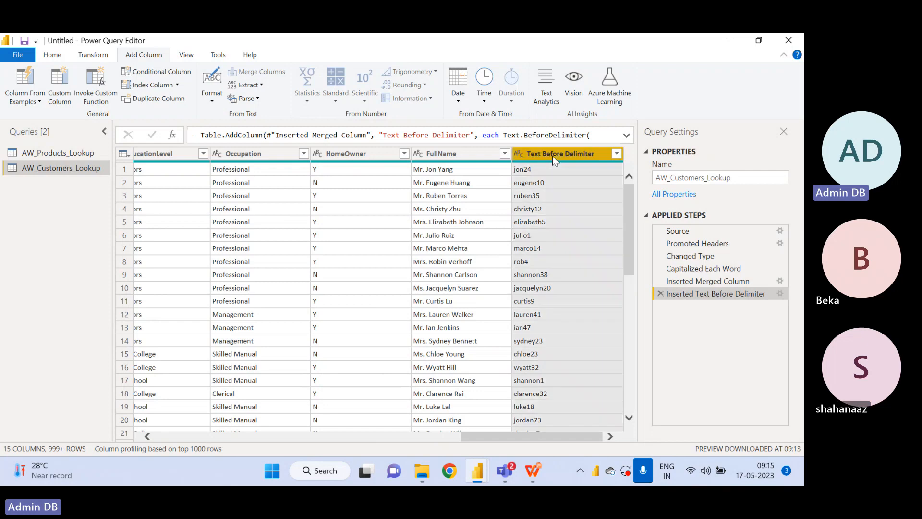
{"action": "double_click", "coordinate": [553, 155]}
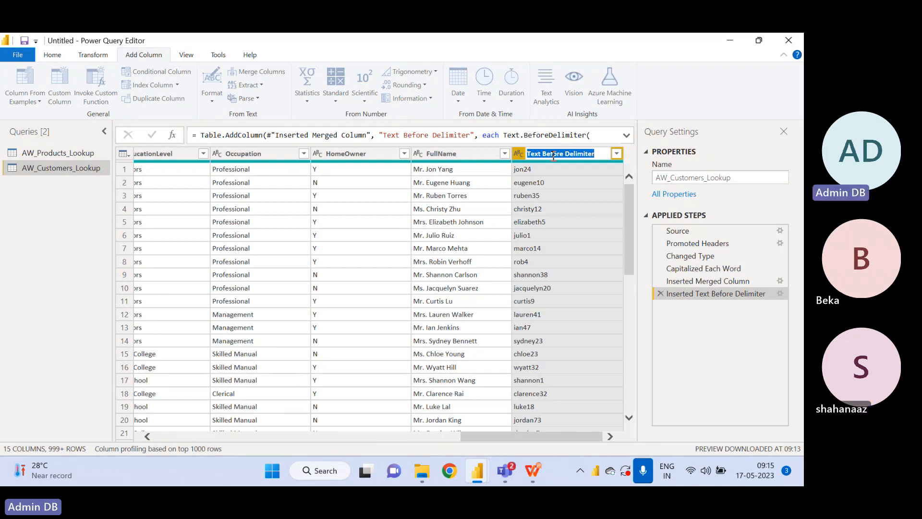
{"action": "type", "text": "UserName"}
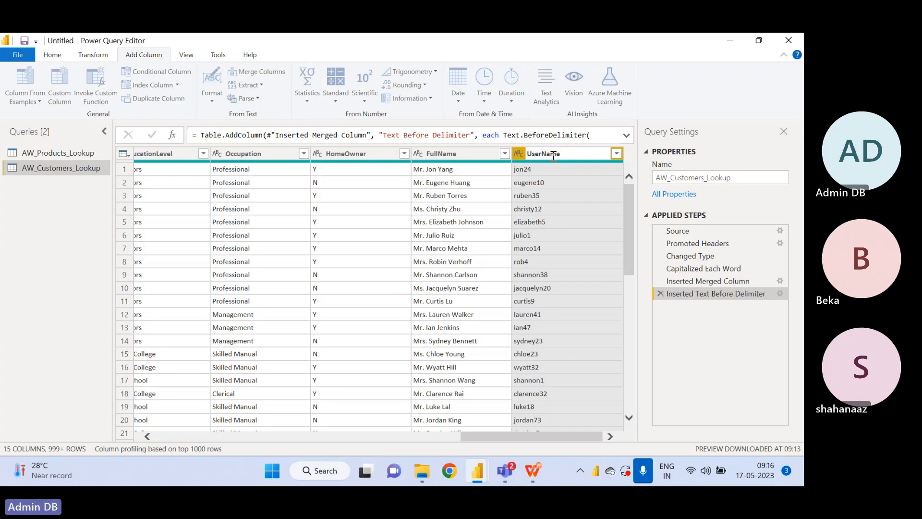
{"action": "key", "text": "Return"}
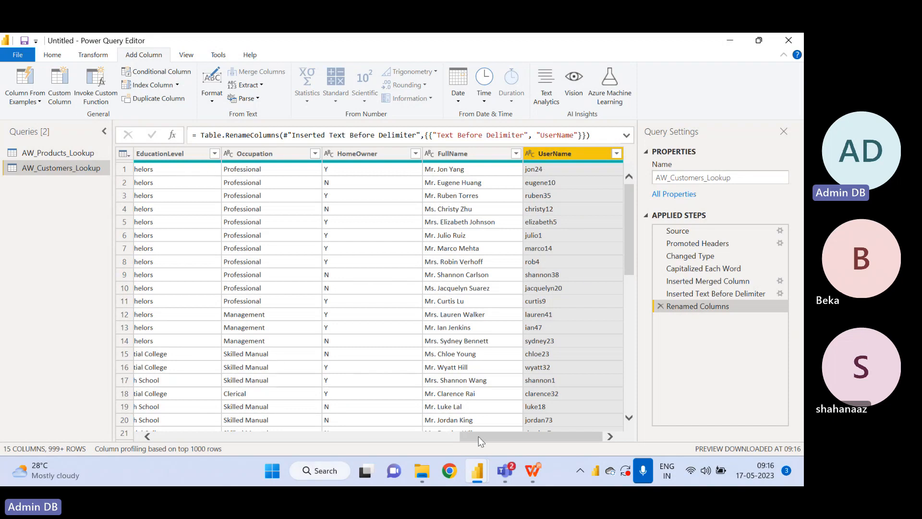
Review the Extract and Format options available for adding text-based columns to the customers query
{"action": "left_click_drag", "start_coordinate": [479, 436], "coordinate": [158, 429]}
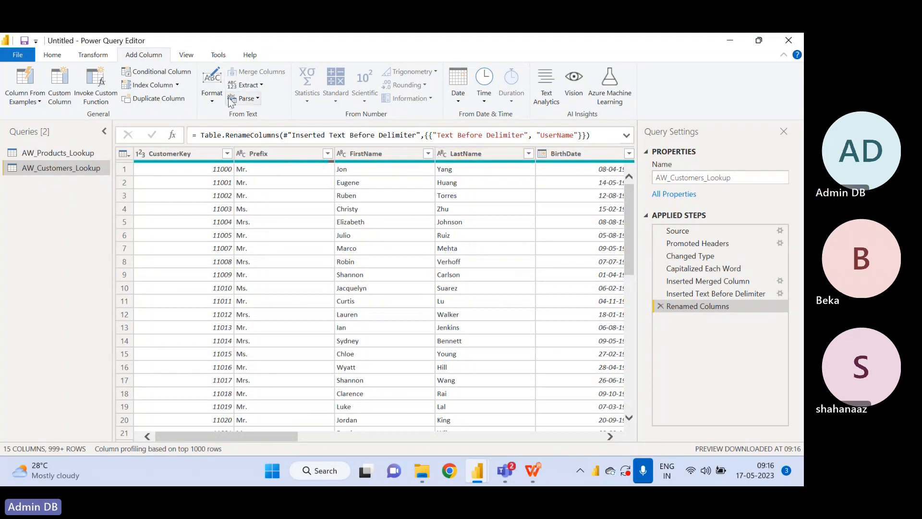
{"action": "left_click", "coordinate": [239, 90]}
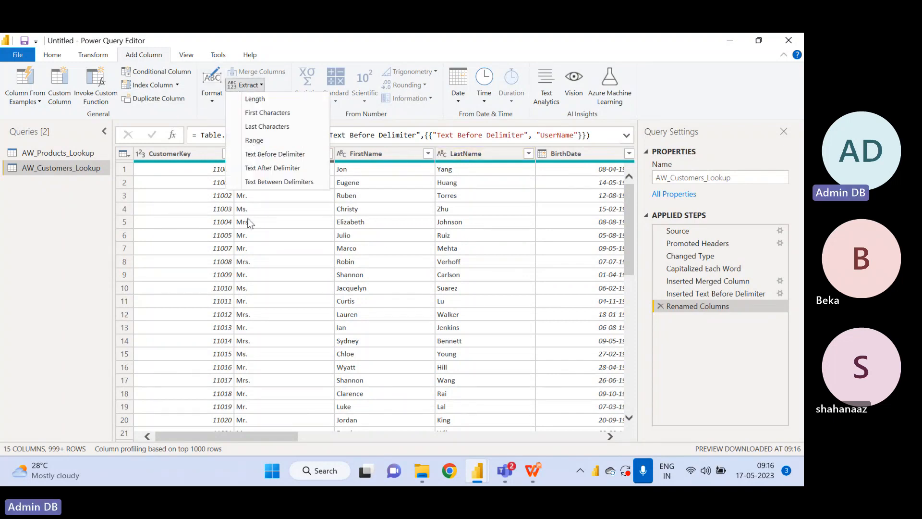
{"action": "left_click", "coordinate": [209, 102]}
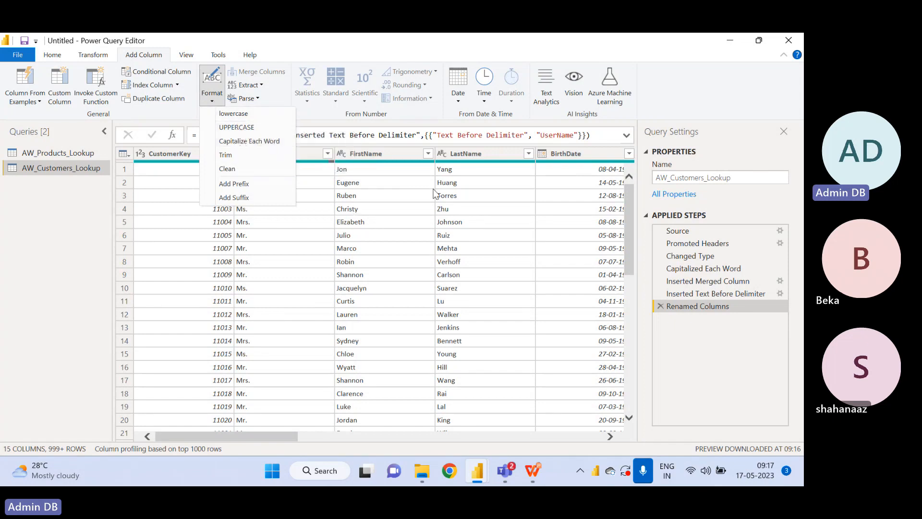
{"action": "left_click", "coordinate": [62, 209]}
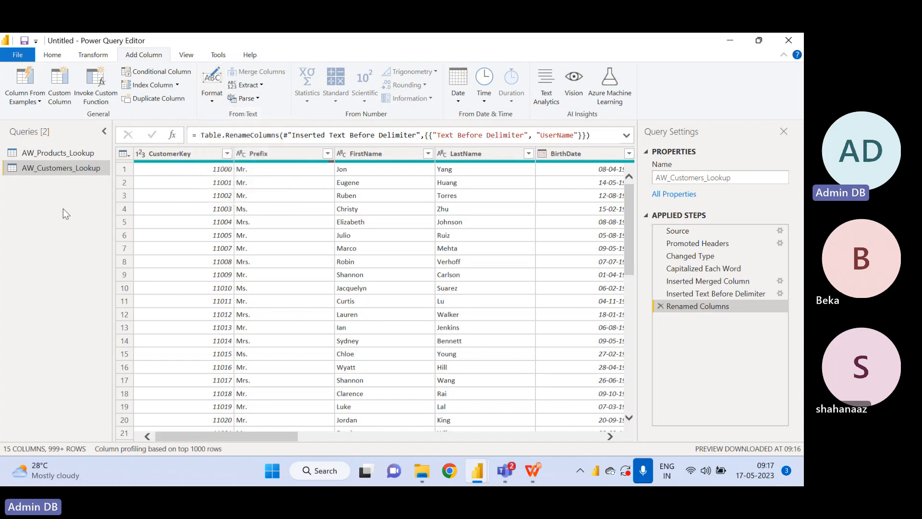
Compare the Transform and Add Column text tools with Prefix alone and with Prefix and FirstName selected together
{"action": "left_click", "coordinate": [259, 153]}
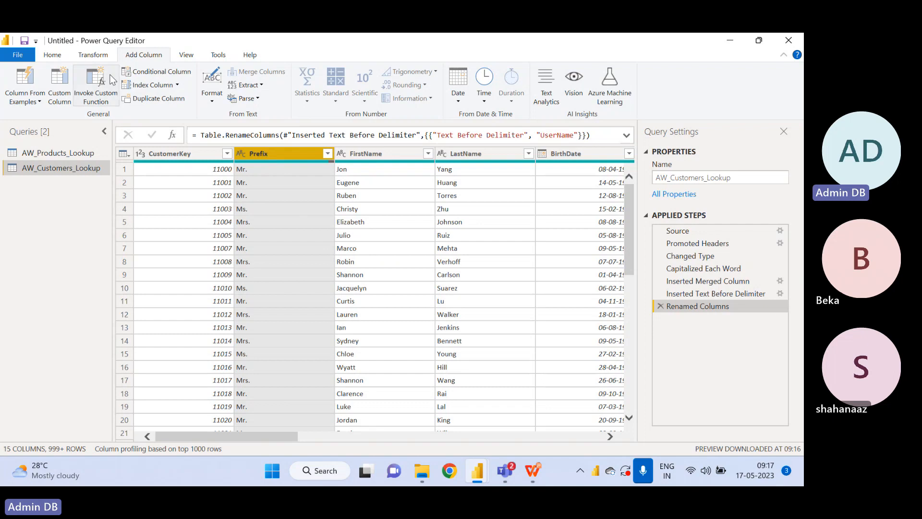
{"action": "left_click", "coordinate": [95, 56]}
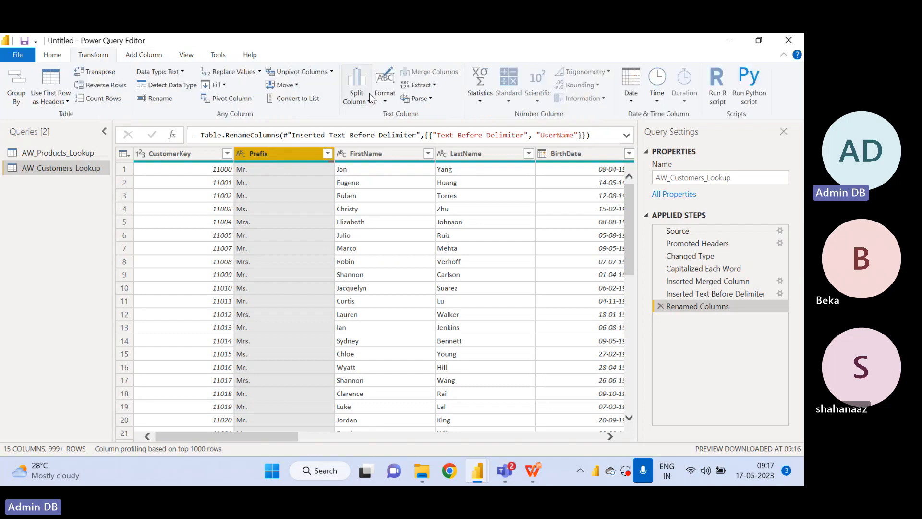
{"action": "left_click", "coordinate": [137, 57]}
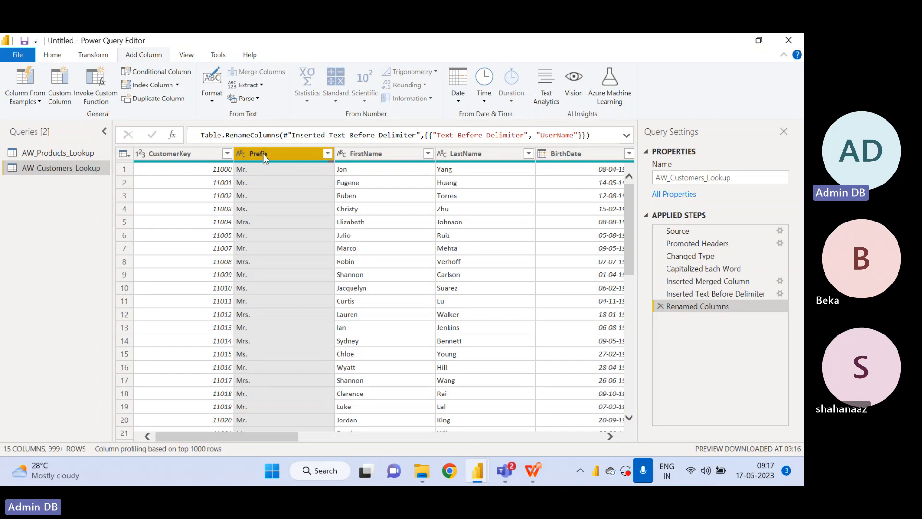
{"action": "left_click", "coordinate": [365, 153], "text": "ctrl"}
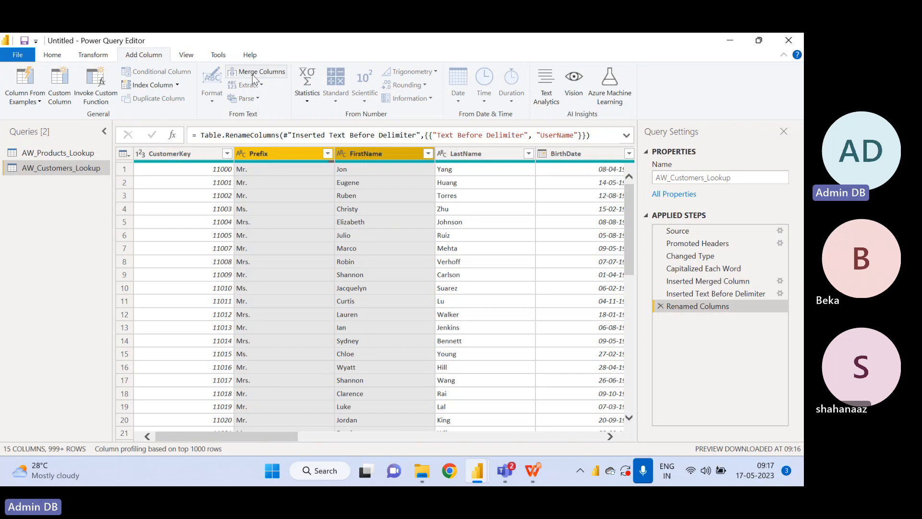
{"action": "left_click", "coordinate": [96, 57]}
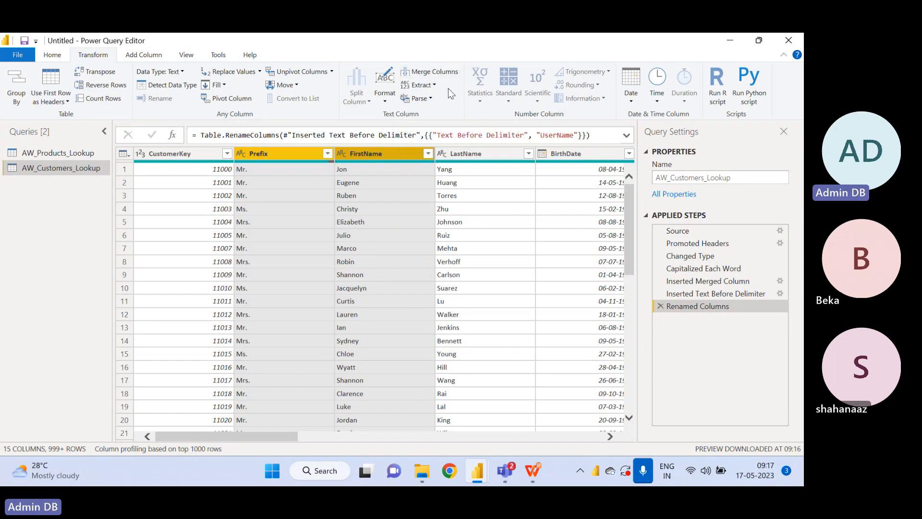
{"action": "left_click", "coordinate": [287, 154]}
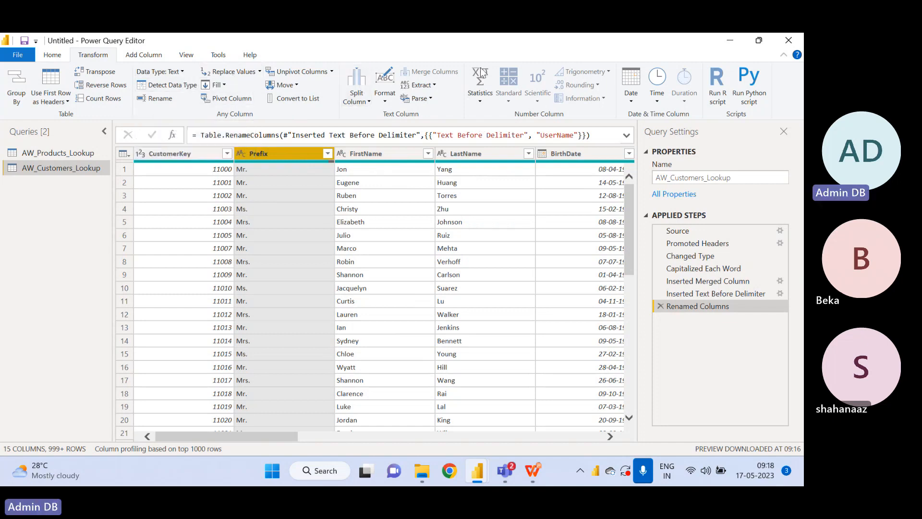
{"action": "left_click", "coordinate": [136, 57]}
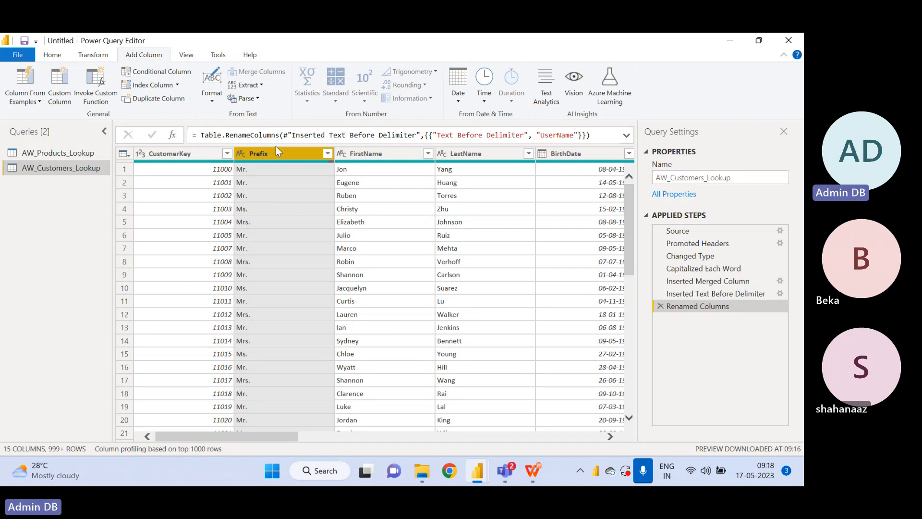
Look over the customers columns from CustomerKey to UserName, and apply the pending query changes while closing the Power Query Editor
{"action": "left_click", "coordinate": [166, 153]}
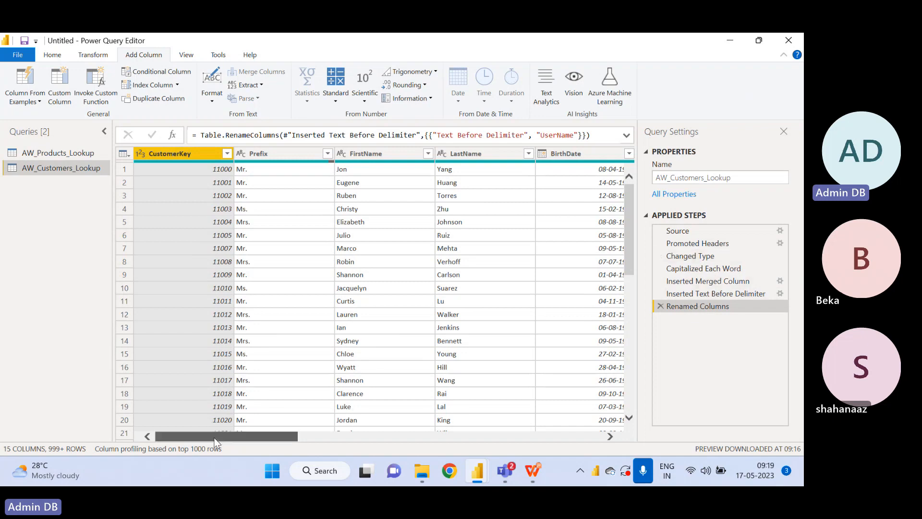
{"action": "left_click_drag", "start_coordinate": [215, 442], "coordinate": [536, 465]}
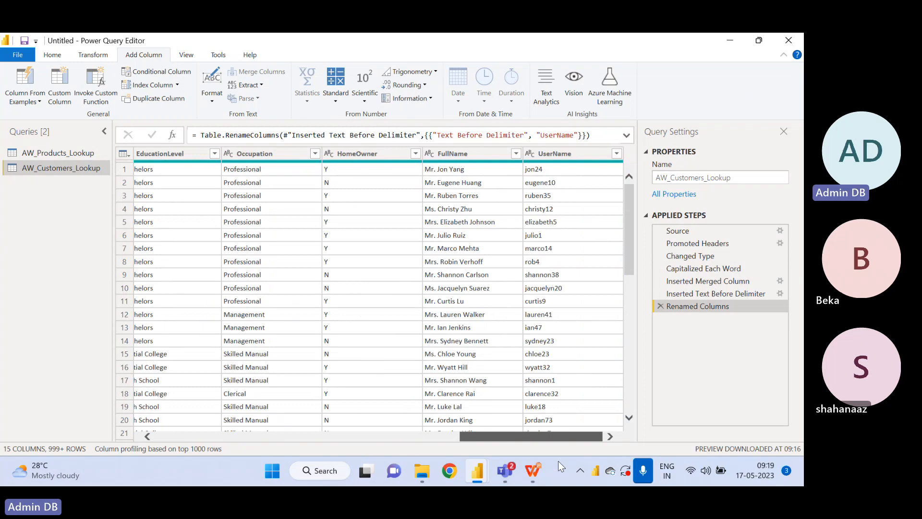
{"action": "left_click_drag", "start_coordinate": [558, 460], "coordinate": [203, 419]}
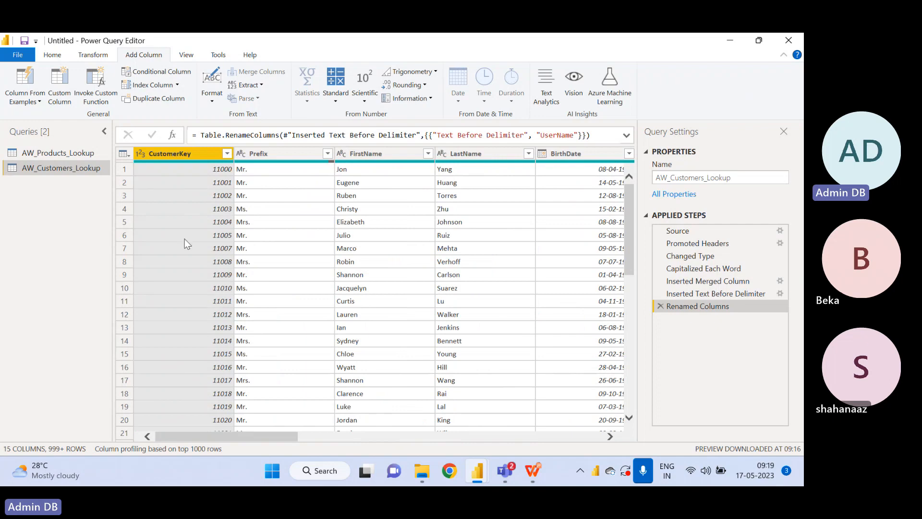
{"action": "left_click", "coordinate": [51, 56]}
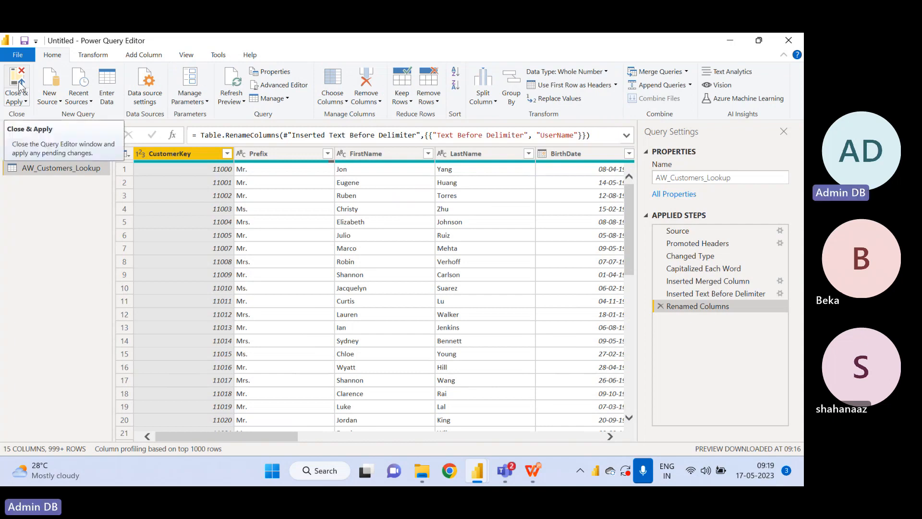
{"action": "left_click", "coordinate": [21, 86]}
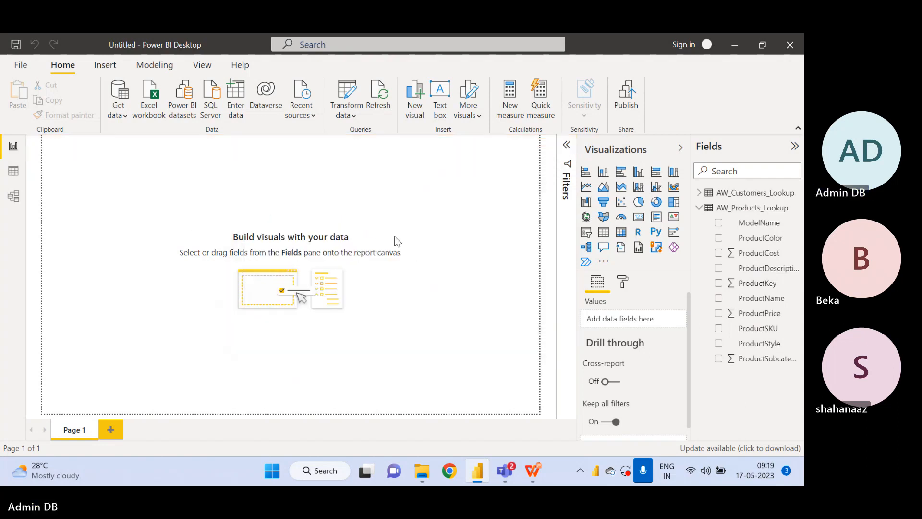
Check the field list of AW_Customers_Lookup and view the loaded rows of both lookup tables
{"action": "left_click", "coordinate": [700, 208]}
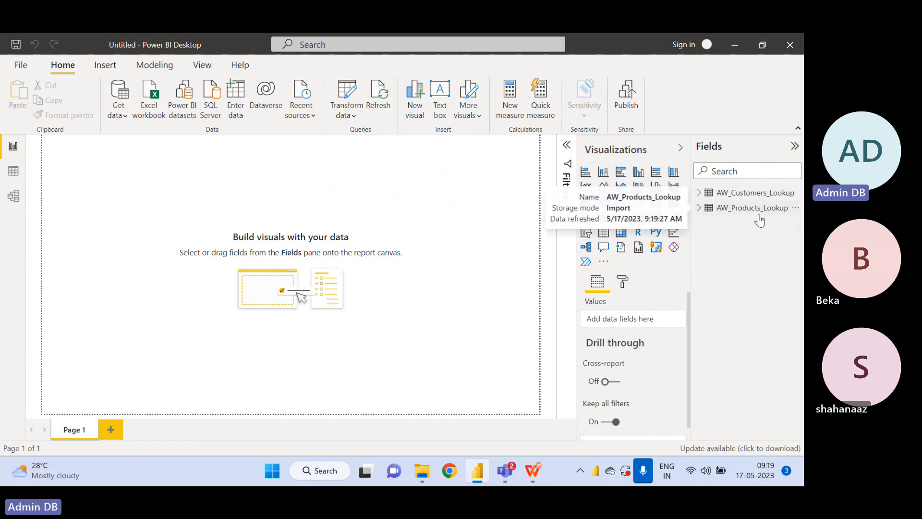
{"action": "left_click", "coordinate": [700, 193]}
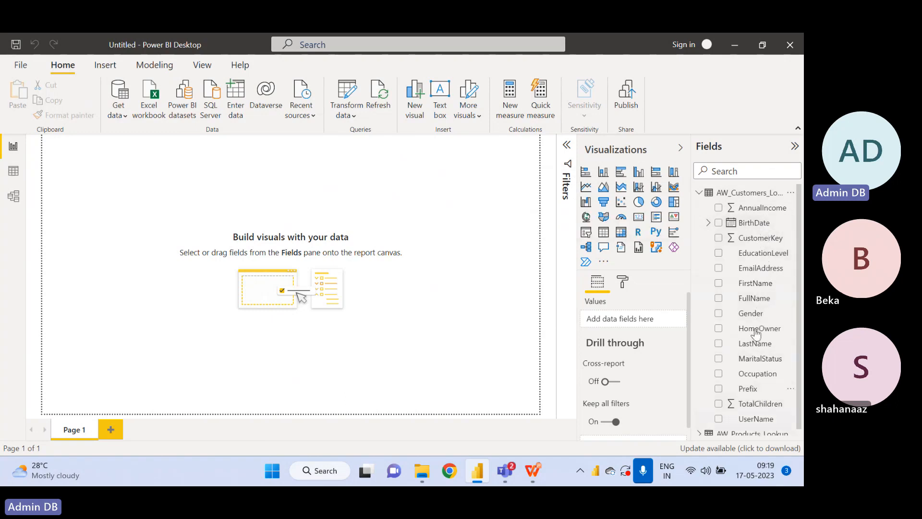
{"action": "left_click", "coordinate": [699, 193]}
{"action": "left_click", "coordinate": [13, 172]}
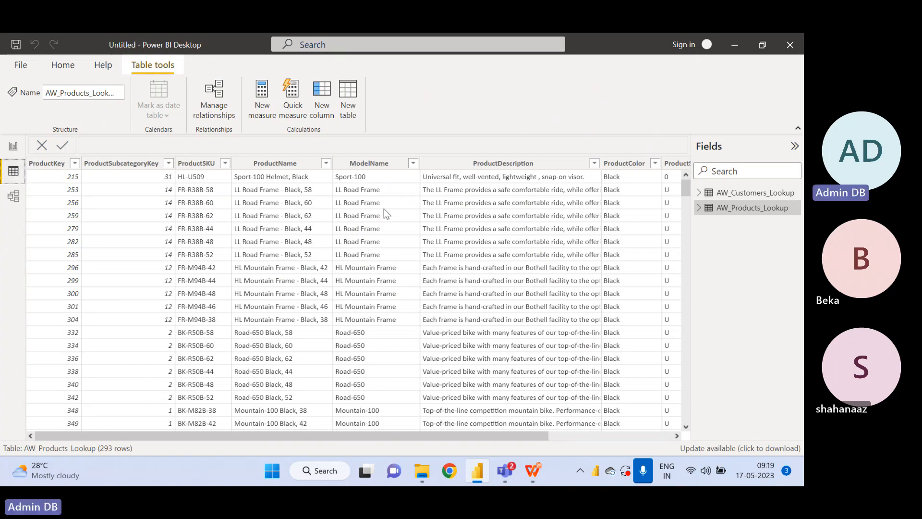
{"action": "left_click", "coordinate": [730, 197]}
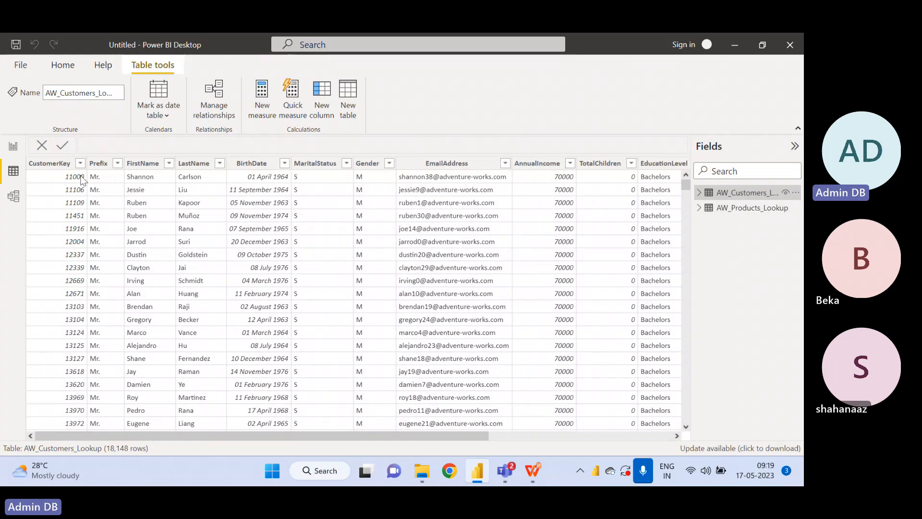
In the model diagram, shorten the AW_Customers_Lookup card to match AW_Products_Lookup and move it closer to that table
{"action": "left_click", "coordinate": [14, 198]}
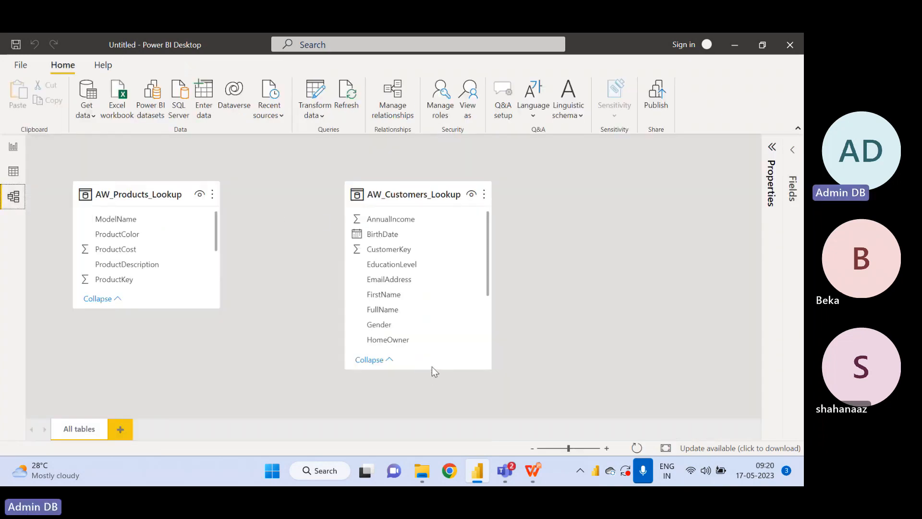
{"action": "left_click_drag", "start_coordinate": [431, 371], "coordinate": [431, 312]}
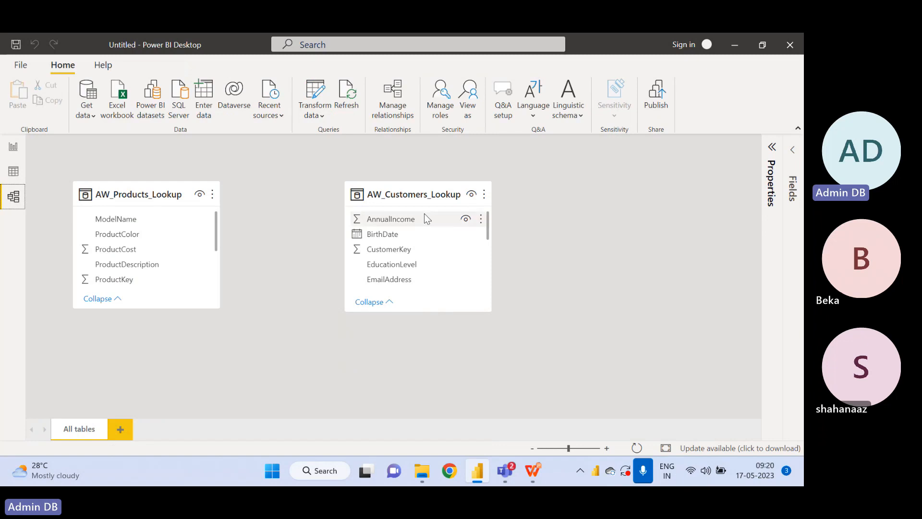
{"action": "left_click_drag", "start_coordinate": [417, 187], "coordinate": [332, 181]}
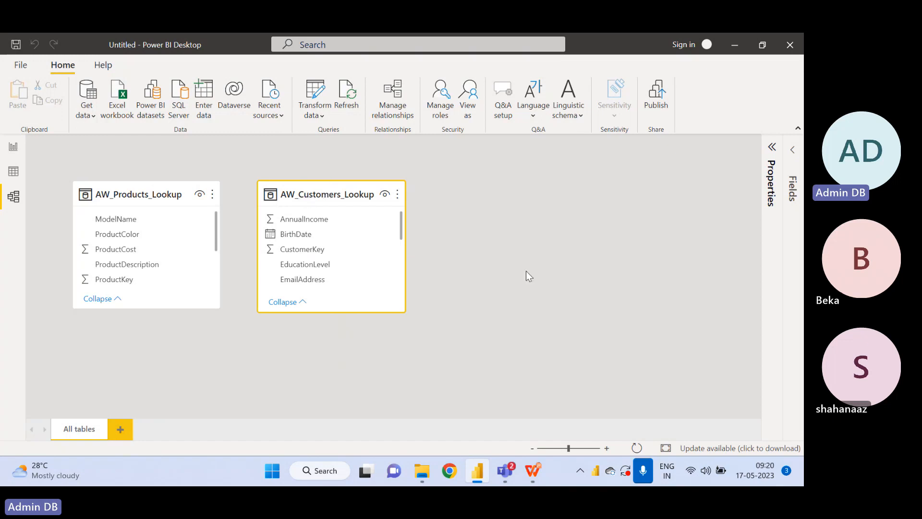
Revisit the AW_Customers_Lookup data rows and return to the blank report page
{"action": "left_click", "coordinate": [14, 172]}
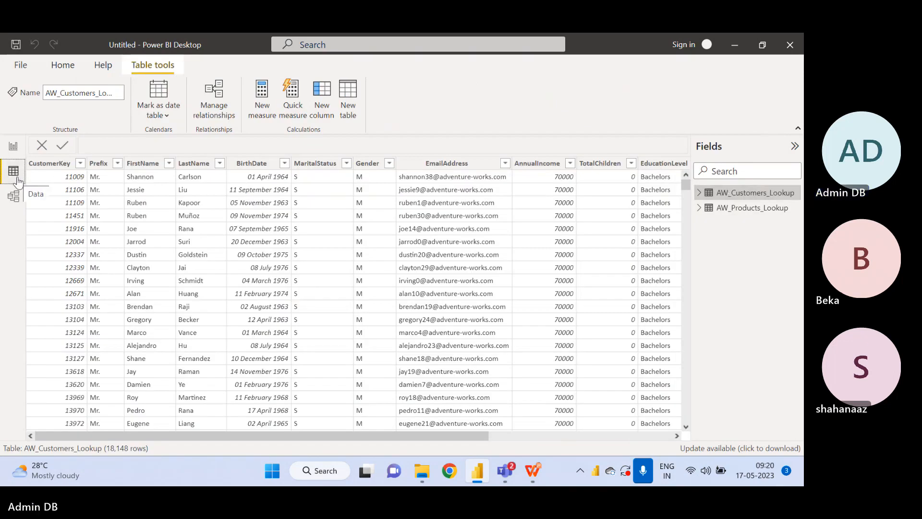
{"action": "left_click", "coordinate": [15, 149]}
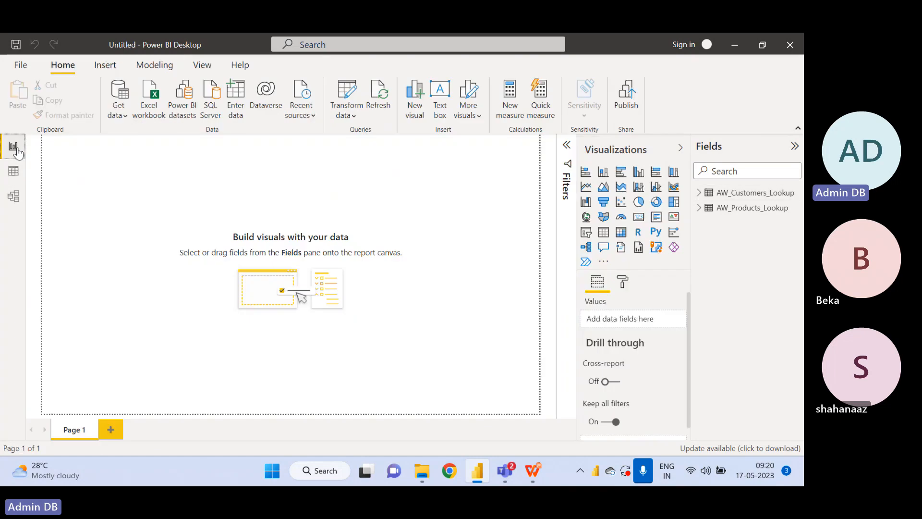
{"action": "left_click", "coordinate": [60, 326]}
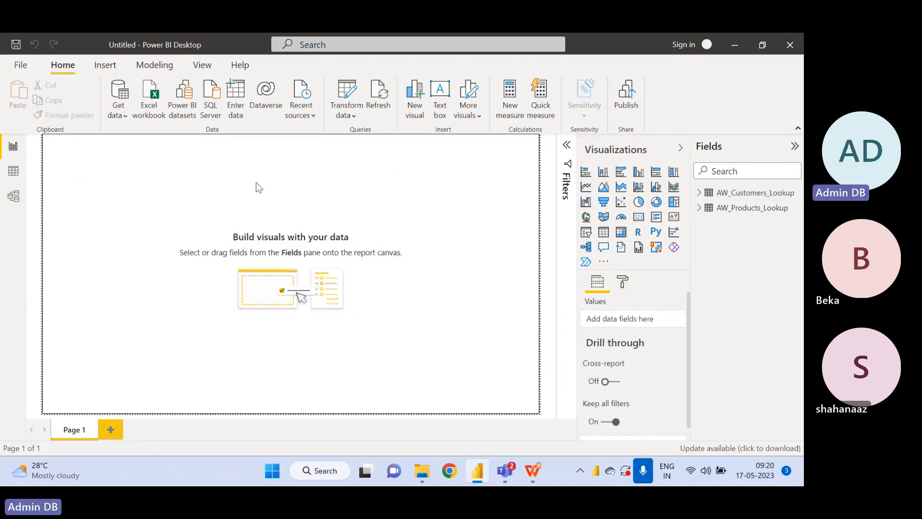
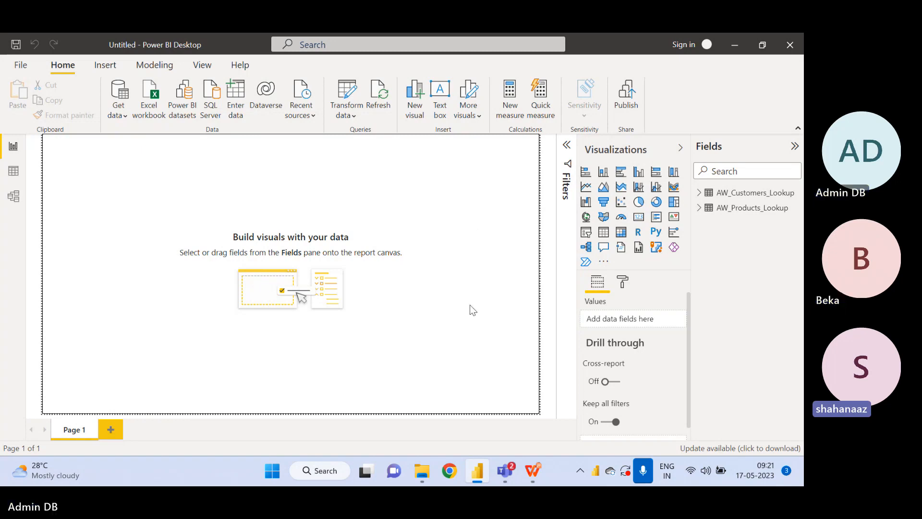
Switch to the Microsoft Teams meeting window, dismiss the recording notice and stop the meeting recording
{"action": "left_click", "coordinate": [505, 470]}
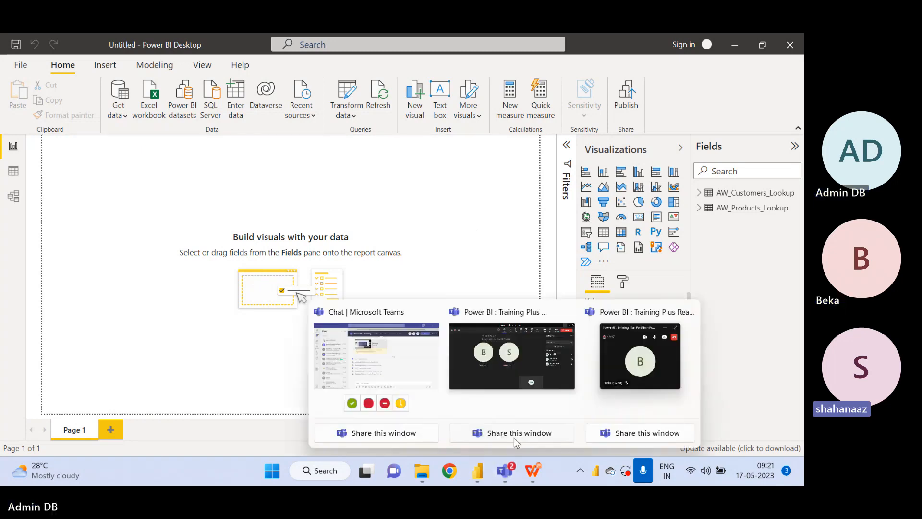
{"action": "left_click", "coordinate": [513, 354]}
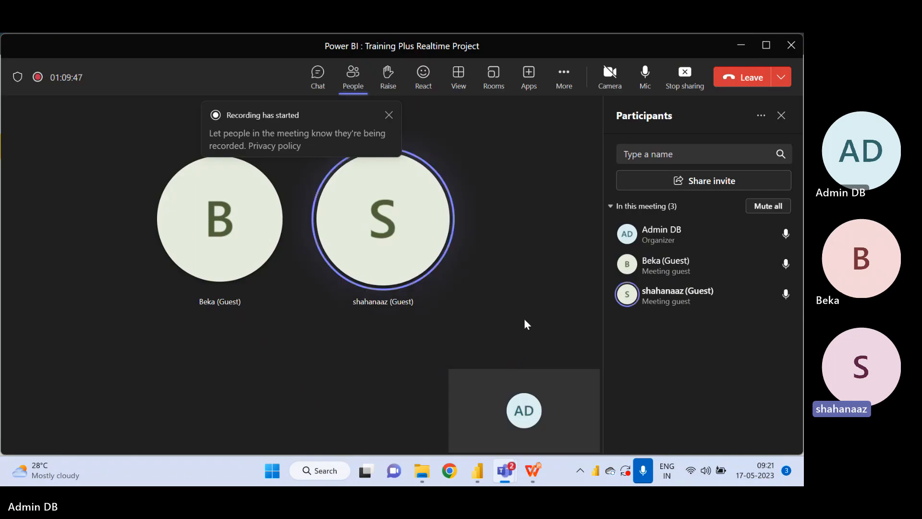
{"action": "left_click", "coordinate": [388, 115]}
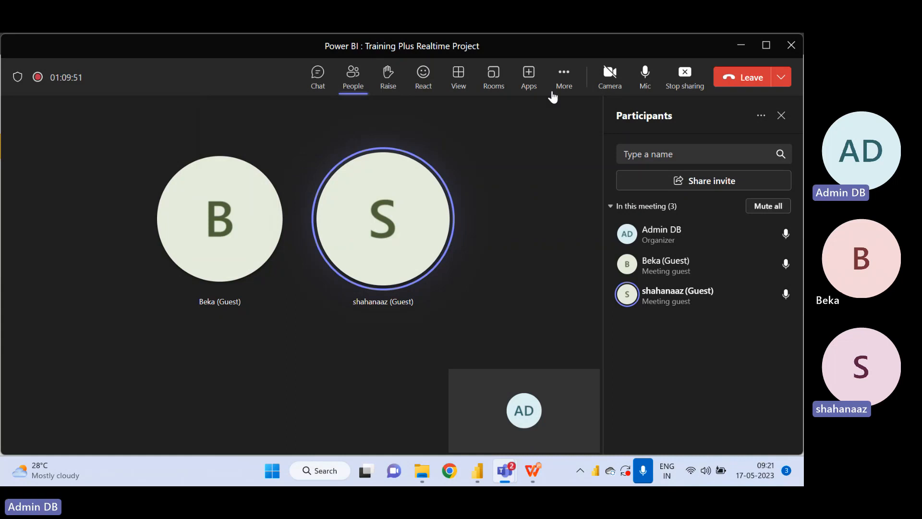
{"action": "left_click", "coordinate": [551, 74]}
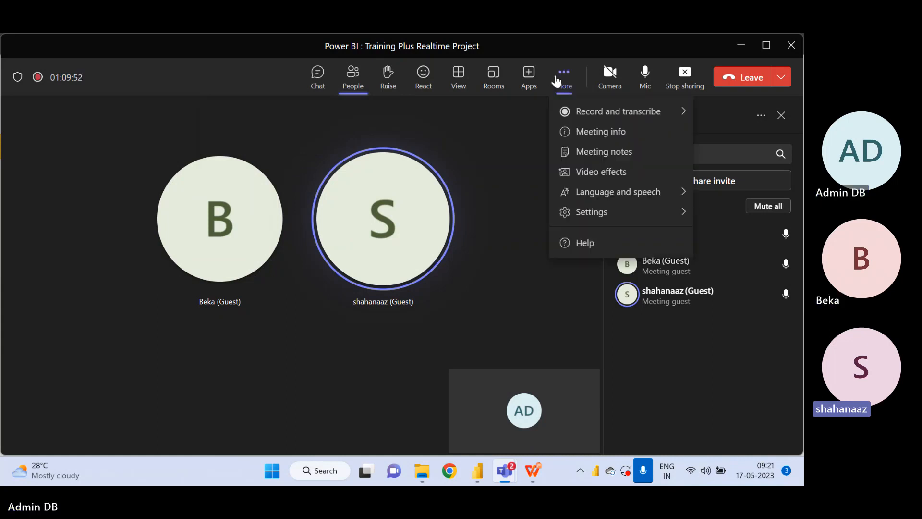
{"action": "left_click", "coordinate": [582, 116]}
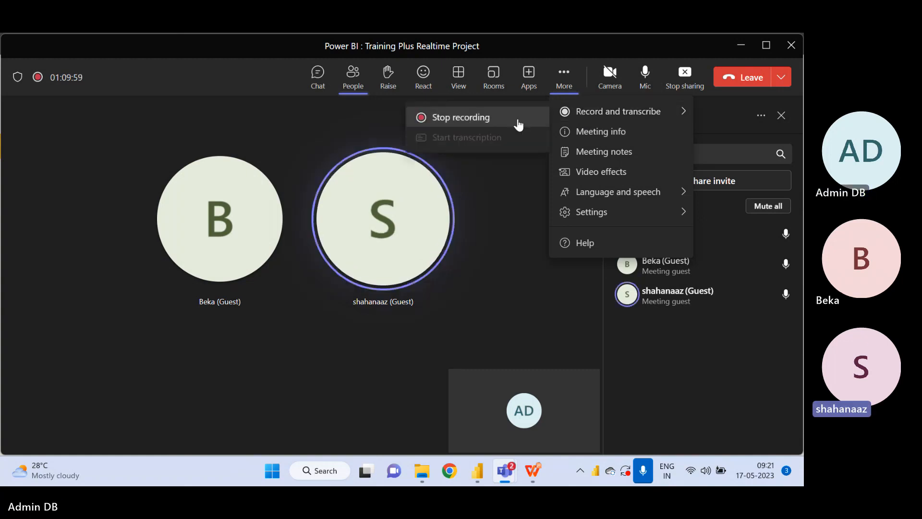
{"action": "left_click", "coordinate": [497, 120]}
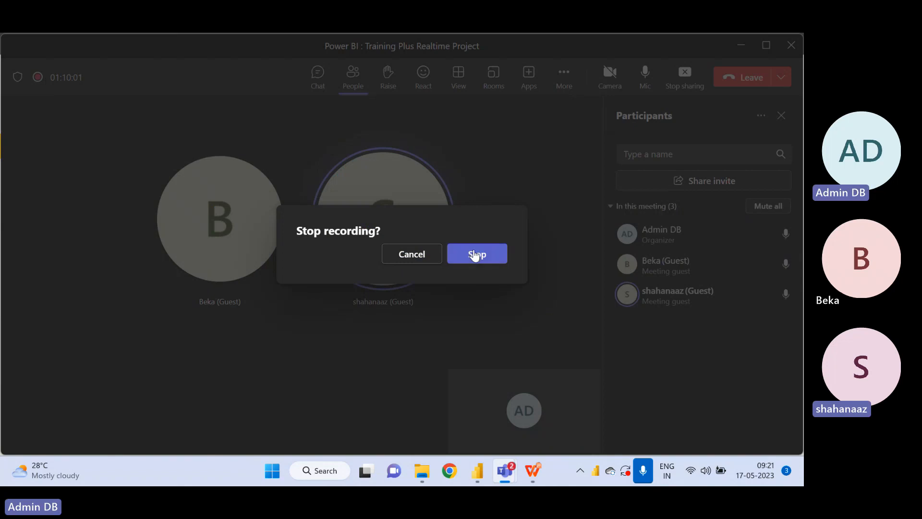